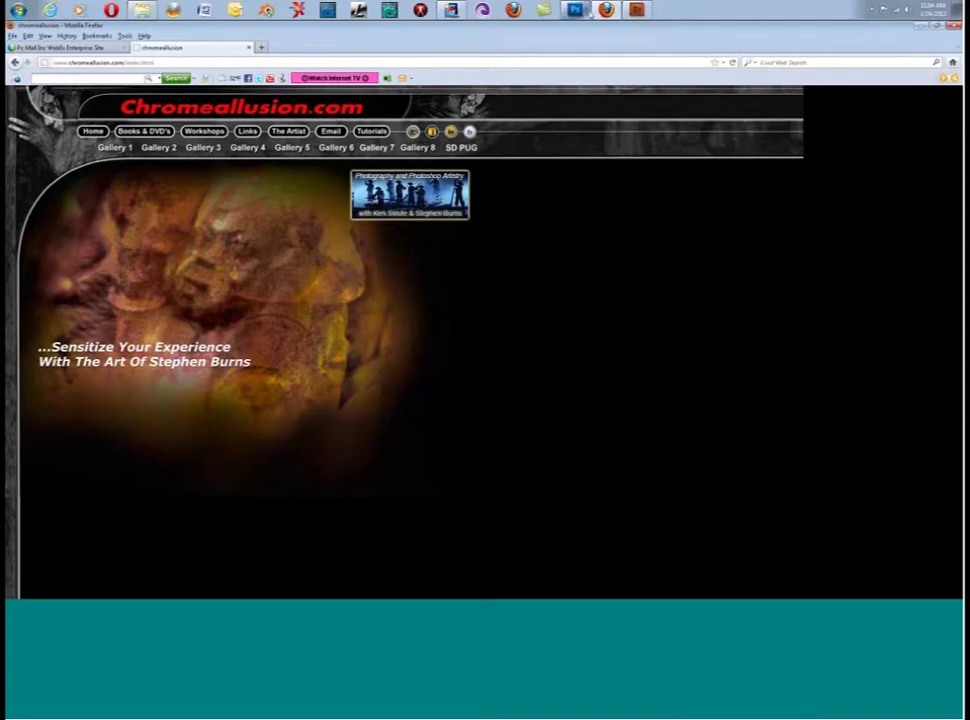
Step: Look through the Photoshop books page on the Chromeallusion website in Firefox and view the HDR (High Dynamic Range) Photography workshop entry
{"action": "left_click", "coordinate": [636, 10]}
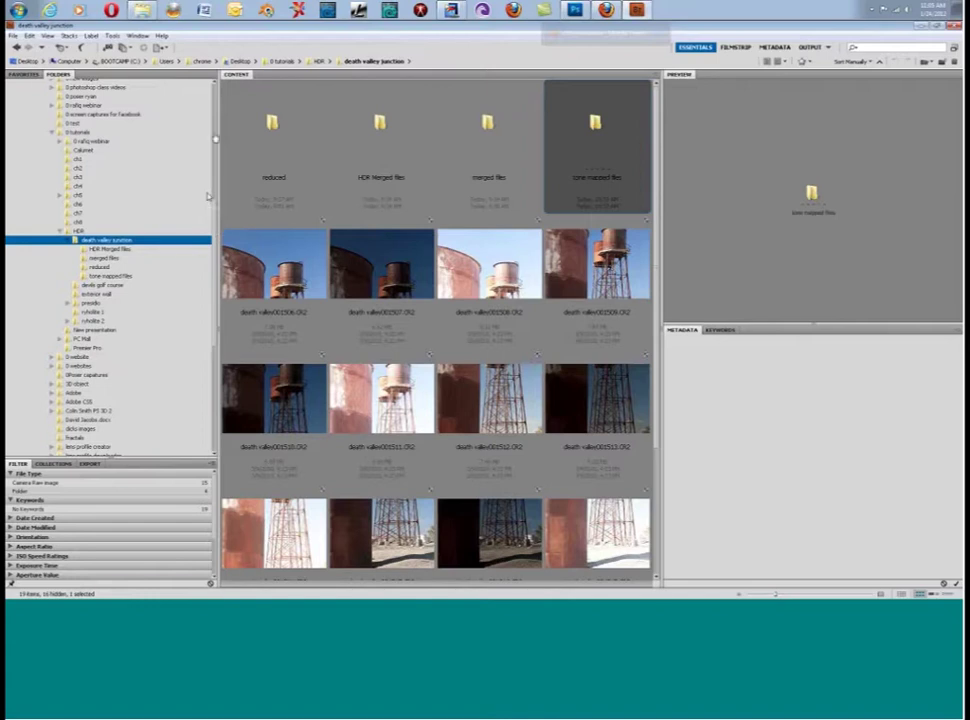
{"action": "key", "text": "alt+Tab"}
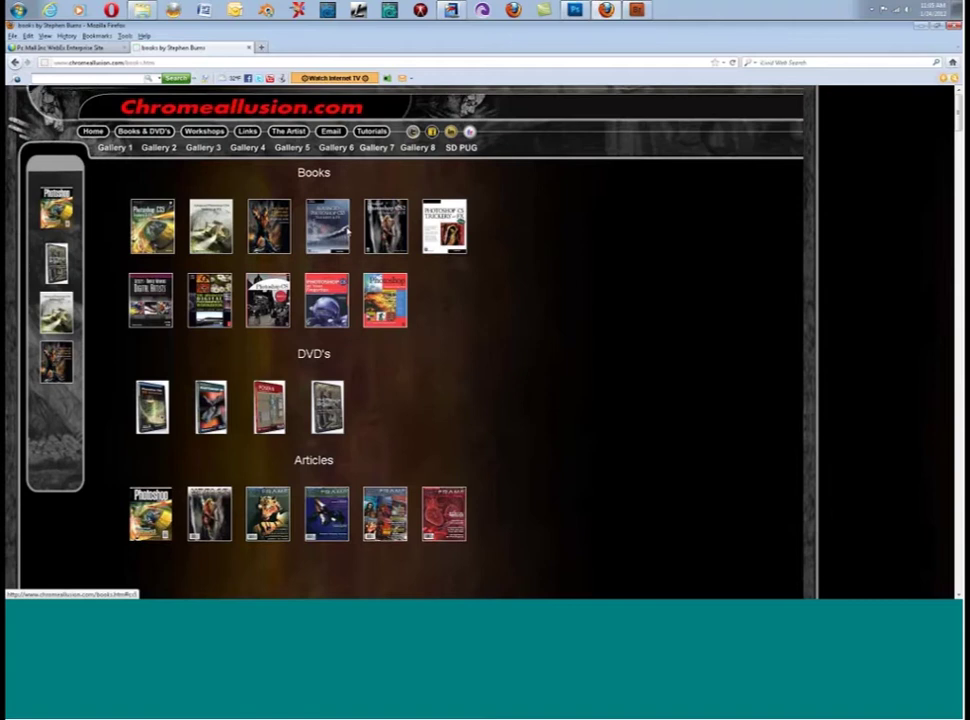
{"action": "left_click", "coordinate": [348, 231]}
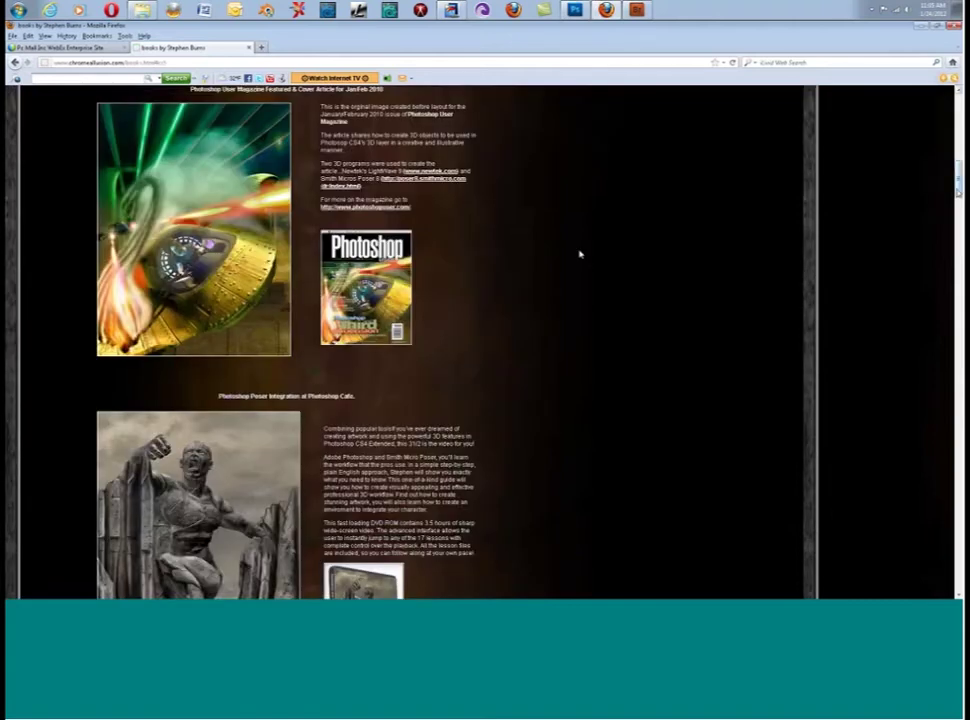
{"action": "left_click_drag", "start_coordinate": [958, 180], "coordinate": [958, 151]}
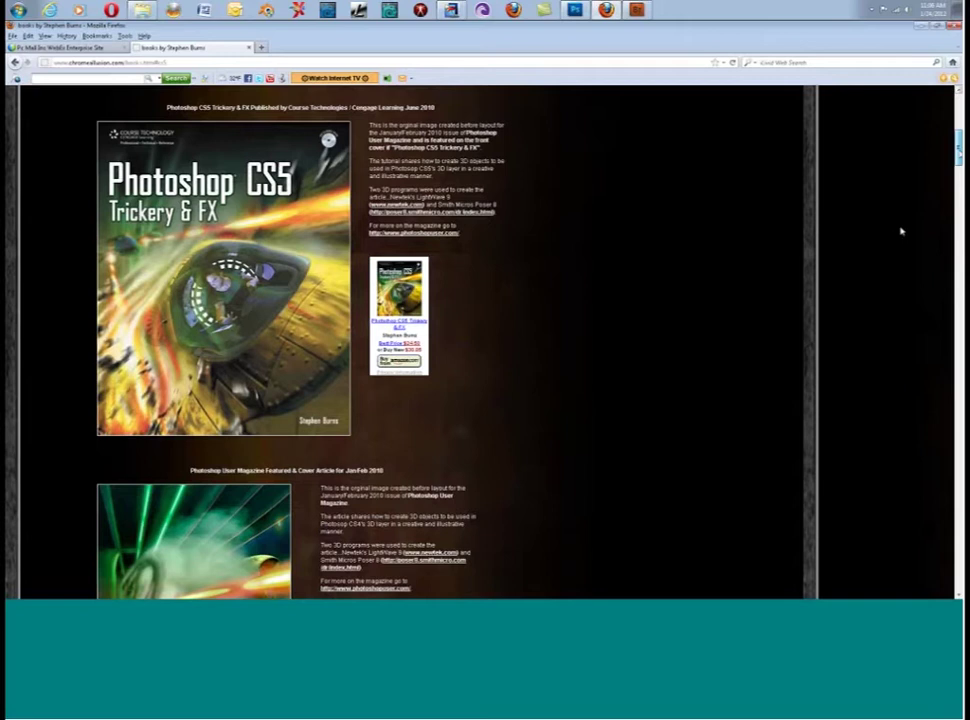
{"action": "scroll", "coordinate": [901, 231], "scroll_direction": "up", "scroll_amount": 5}
{"action": "scroll", "coordinate": [901, 231], "scroll_direction": "up", "scroll_amount": 4}
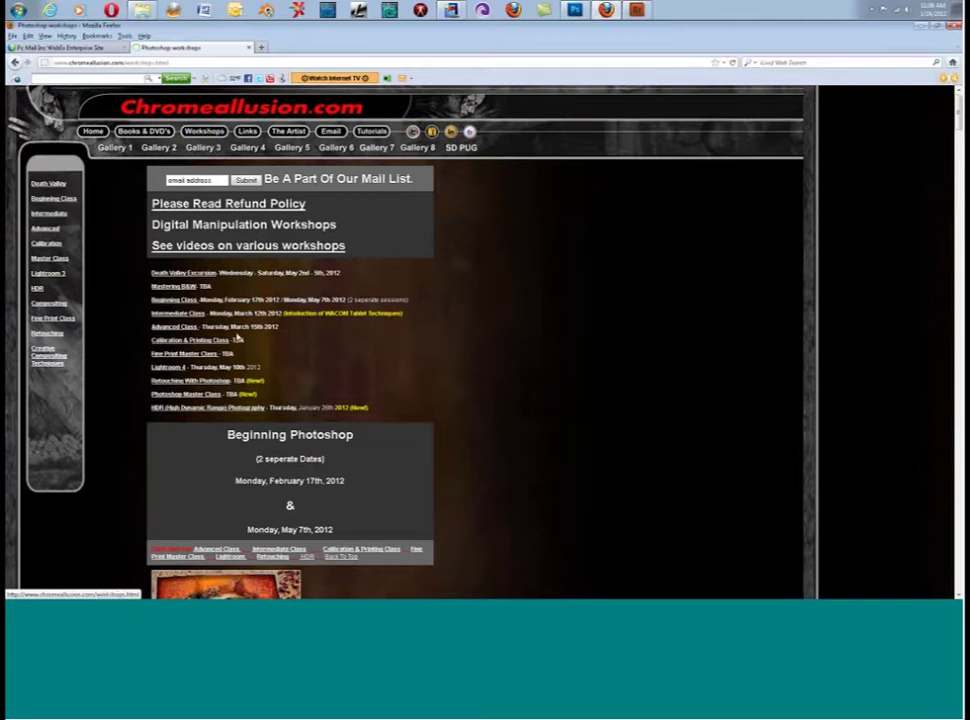
{"action": "left_click", "coordinate": [212, 410]}
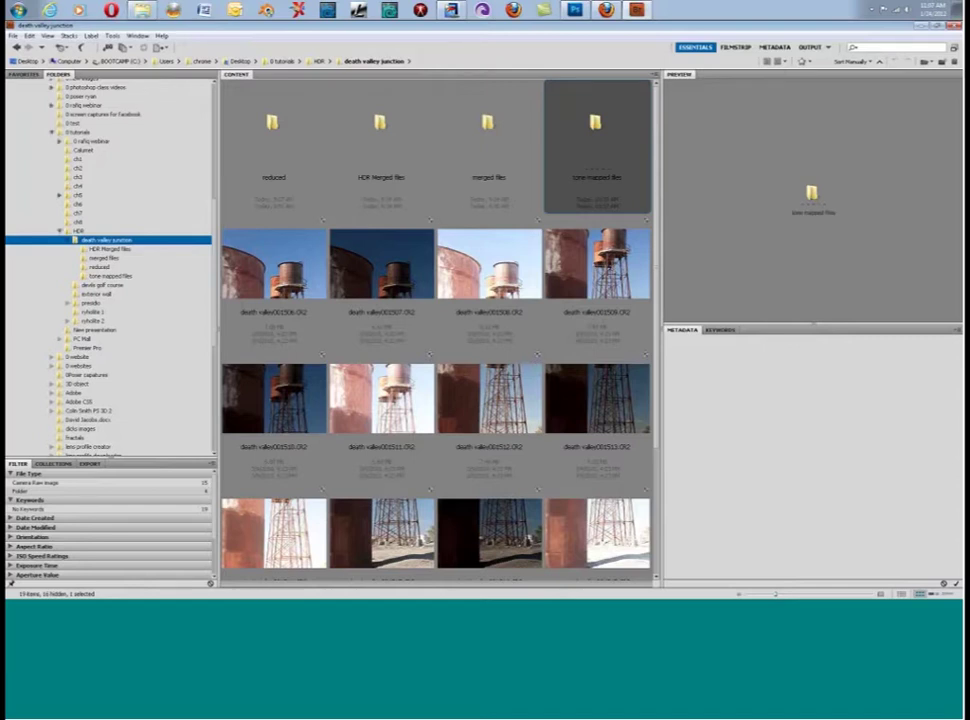
Step: In Adobe Bridge, compare death valley001506.CR2, 001507.CR2 and 001508.CR2 in the preview, ending with 001506 at full screen
{"action": "left_click", "coordinate": [107, 240]}
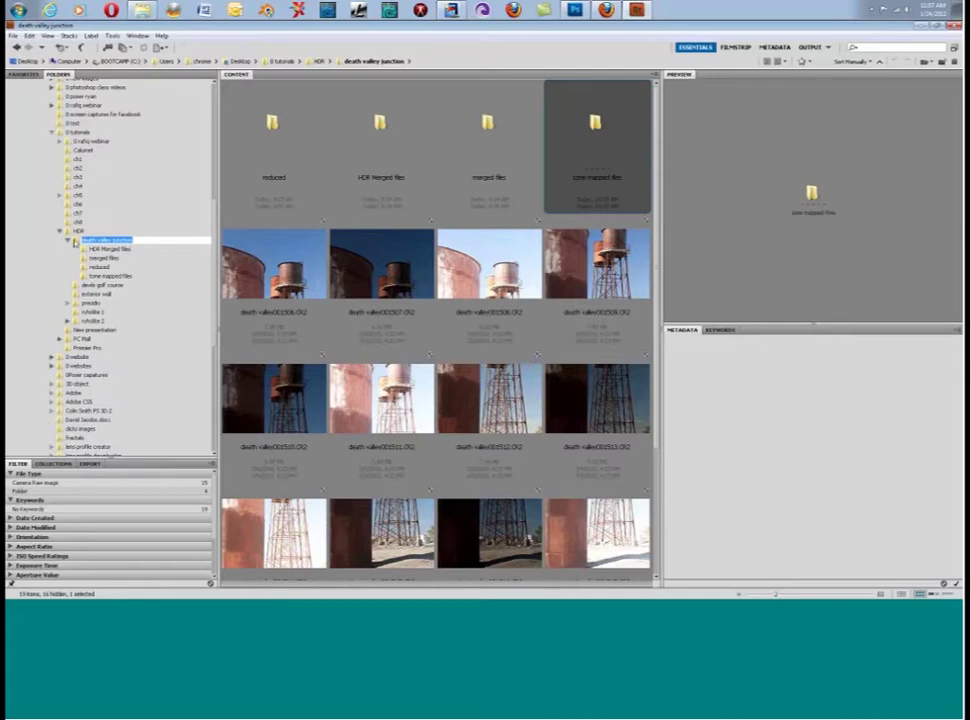
{"action": "key", "text": "Return"}
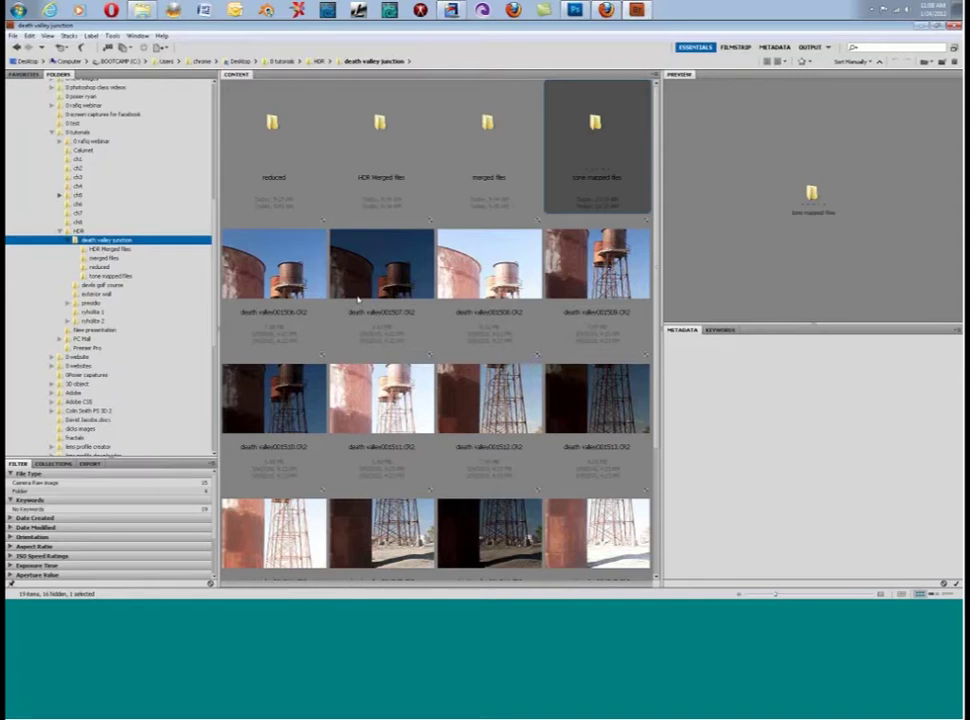
{"action": "left_click", "coordinate": [275, 300]}
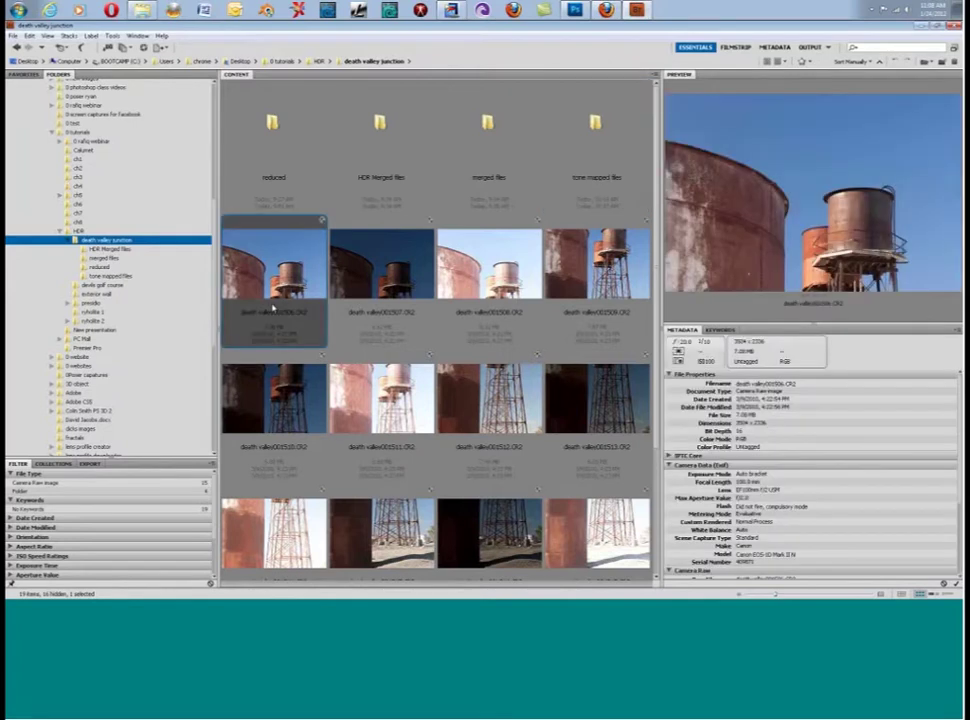
{"action": "key", "text": "Right"}
{"action": "key", "text": "Right"}
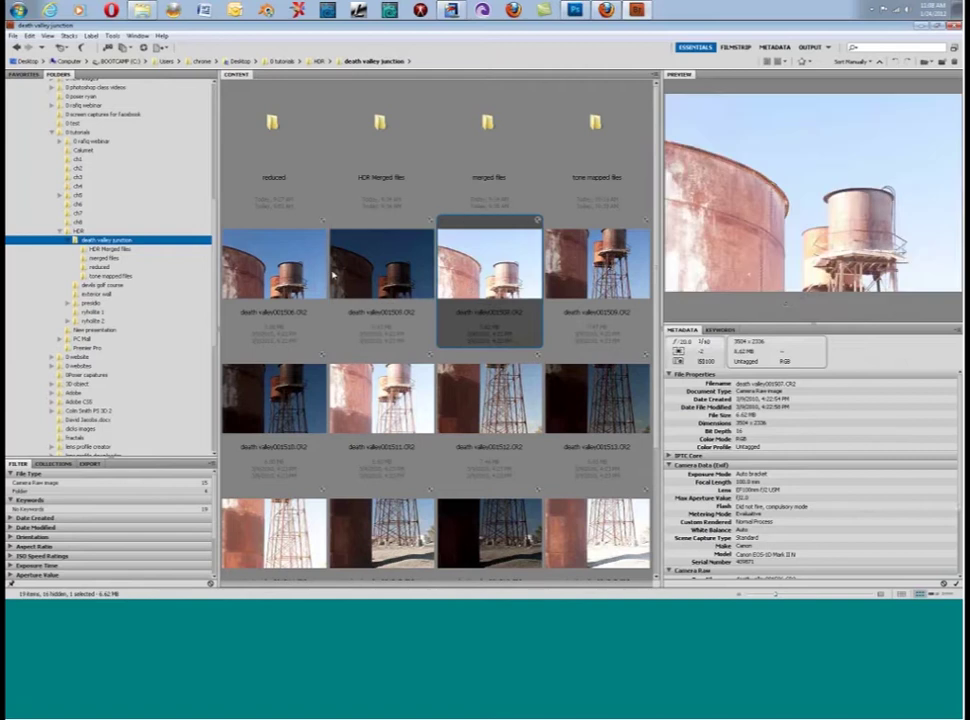
{"action": "left_click", "coordinate": [275, 265]}
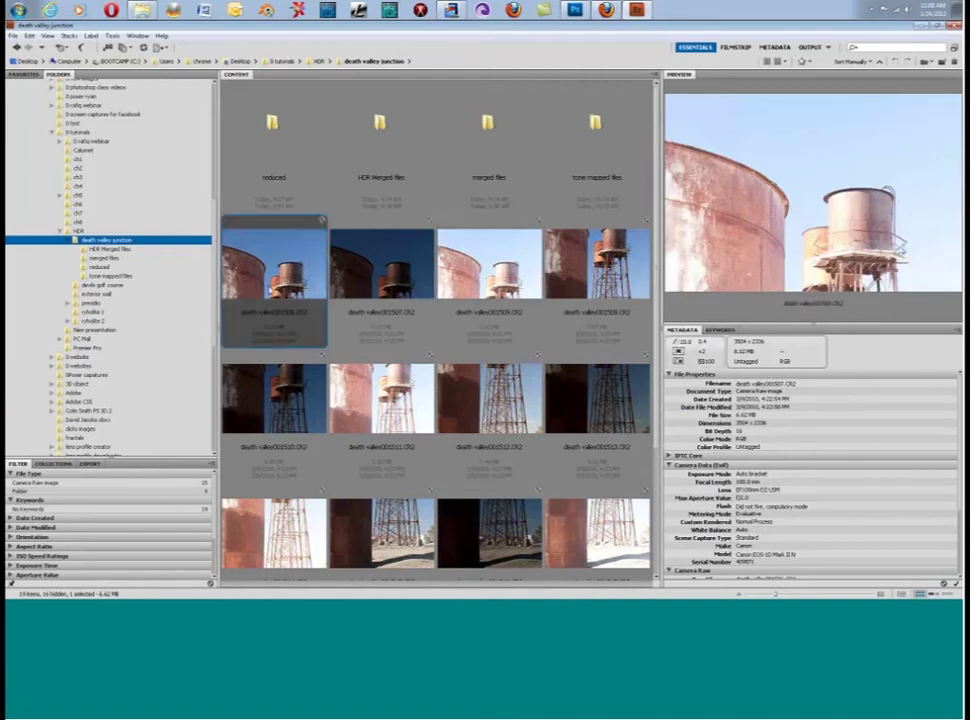
{"action": "key", "text": "Right"}
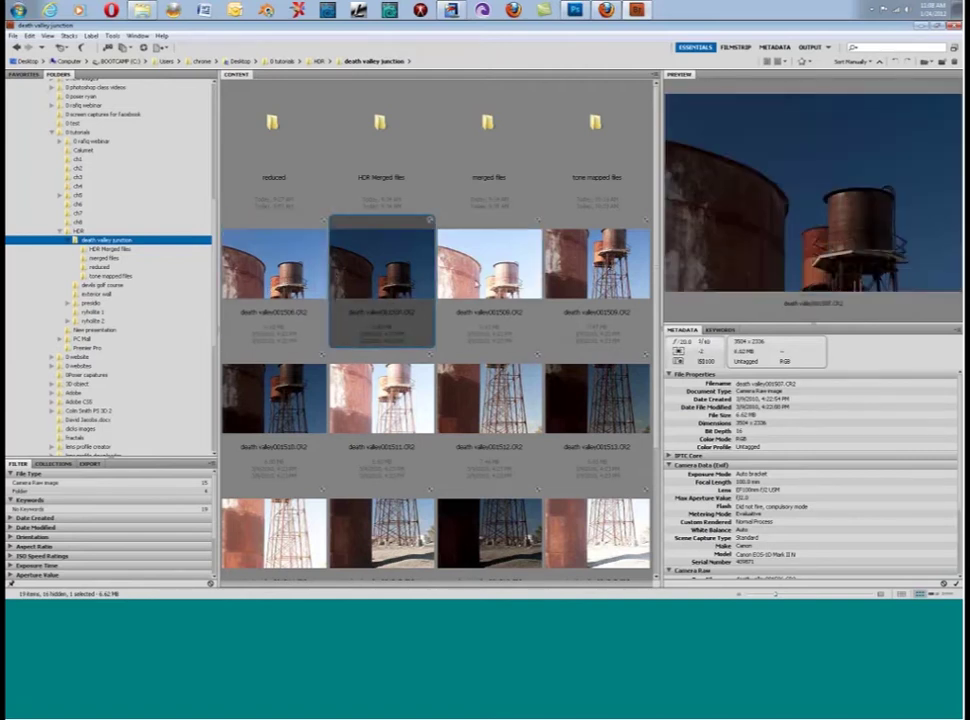
{"action": "key", "text": "Right"}
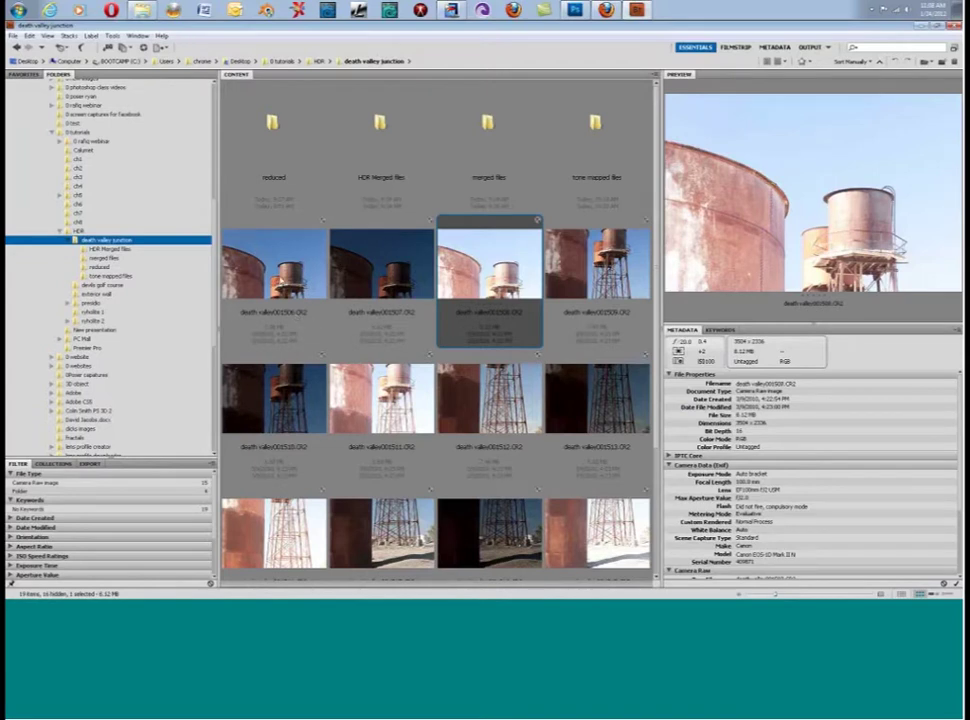
{"action": "key", "text": "Left"}
{"action": "key", "text": "Left"}
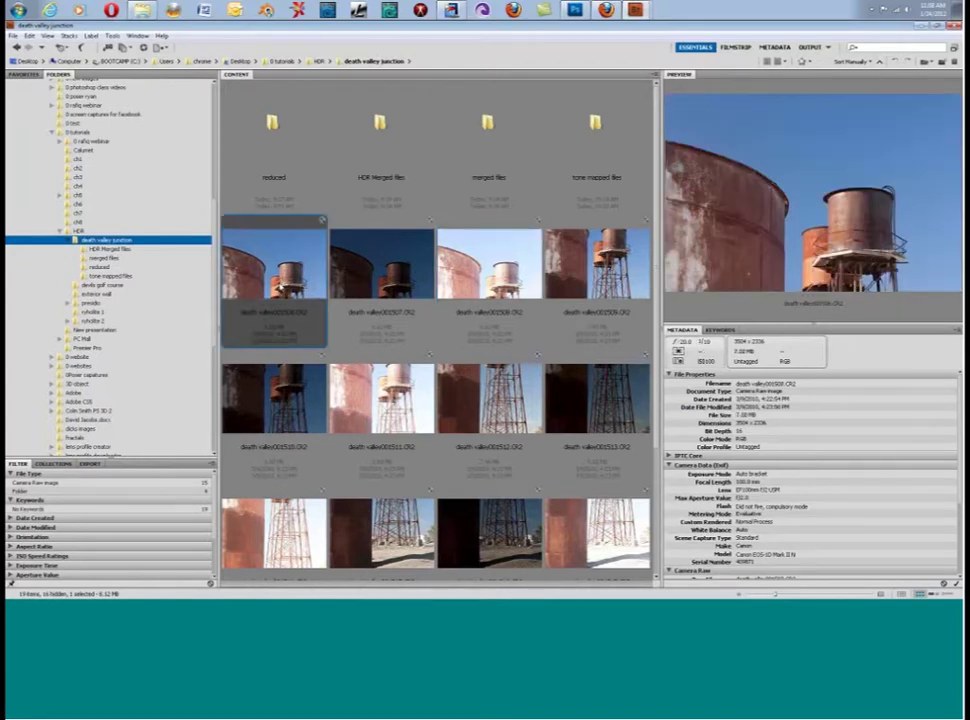
{"action": "key", "text": "Return"}
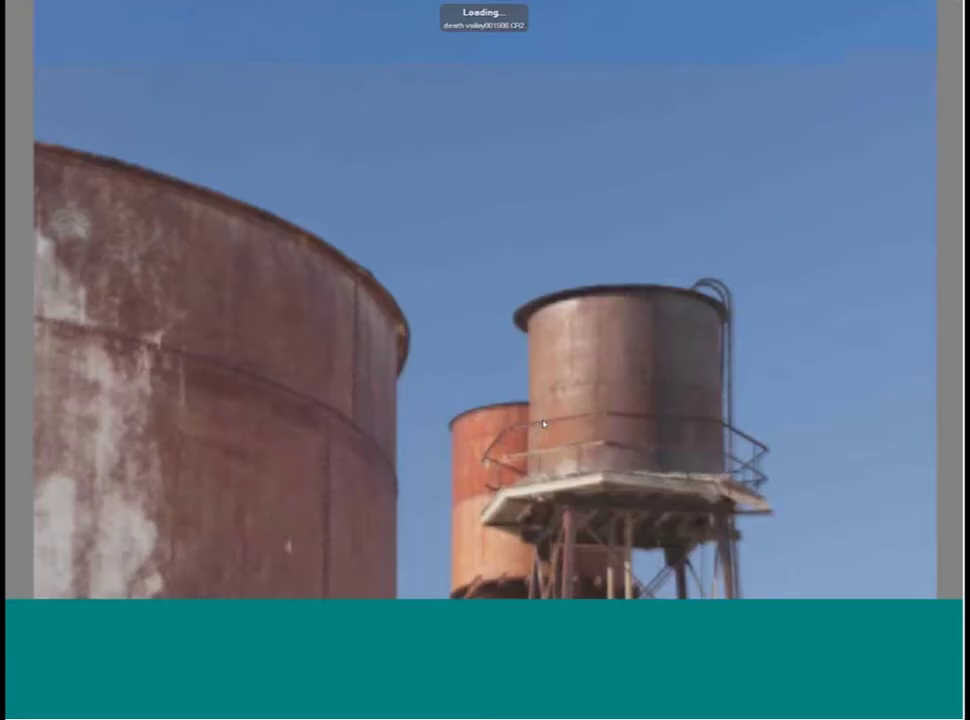
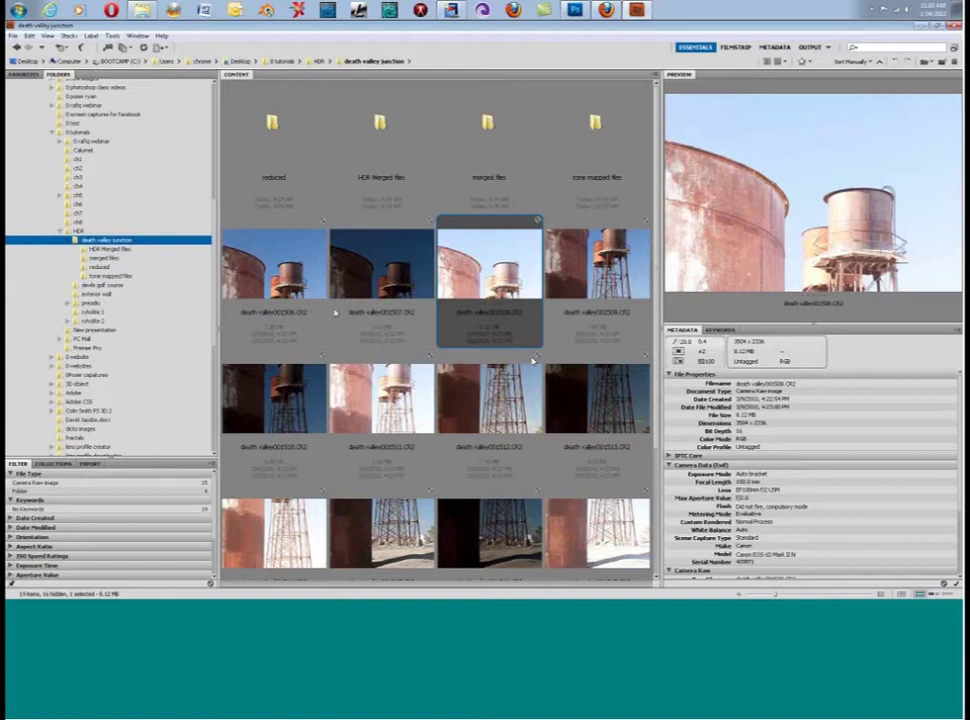
Step: Compare the normal, dark and bright raw exposures of the first water tank view with one another again
{"action": "left_click", "coordinate": [290, 284]}
{"action": "left_click", "coordinate": [396, 280]}
{"action": "key", "text": "Right"}
{"action": "left_click", "coordinate": [294, 283]}
{"action": "left_click", "coordinate": [476, 283]}
{"action": "left_click", "coordinate": [426, 283]}
{"action": "left_click", "coordinate": [440, 284]}
{"action": "left_click", "coordinate": [310, 284]}
{"action": "left_click", "coordinate": [480, 284]}
Step: Open the reduced folder and compare the bracketed exposures death valley junction01.tif to death valley junction03.tif in the preview
{"action": "left_click", "coordinate": [92, 267]}
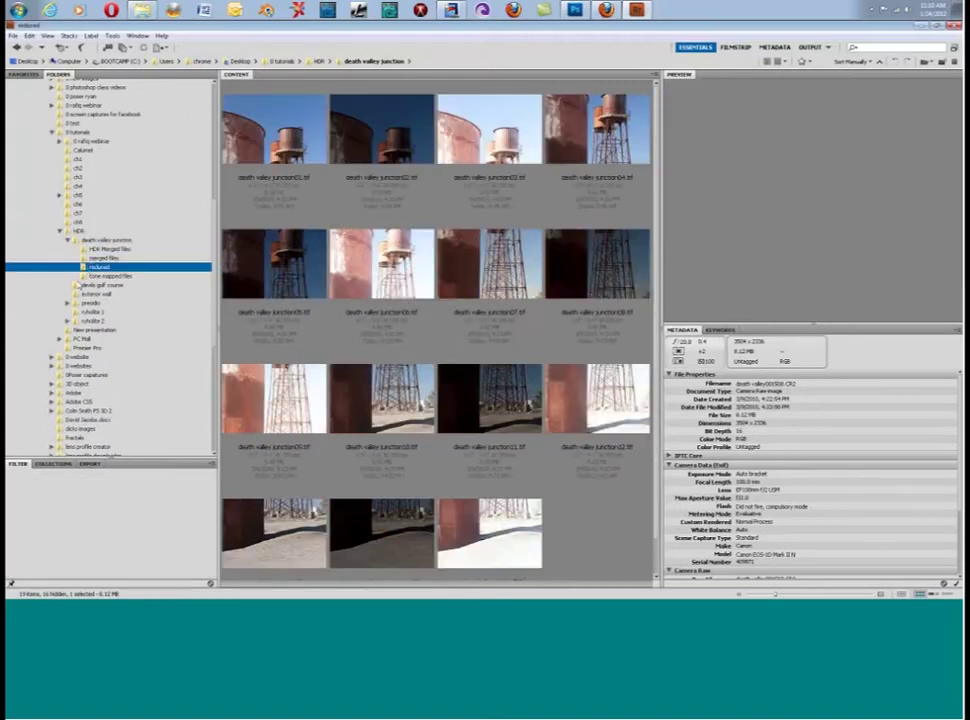
{"action": "left_click", "coordinate": [316, 161]}
{"action": "left_click", "coordinate": [535, 139]}
{"action": "left_click", "coordinate": [320, 140]}
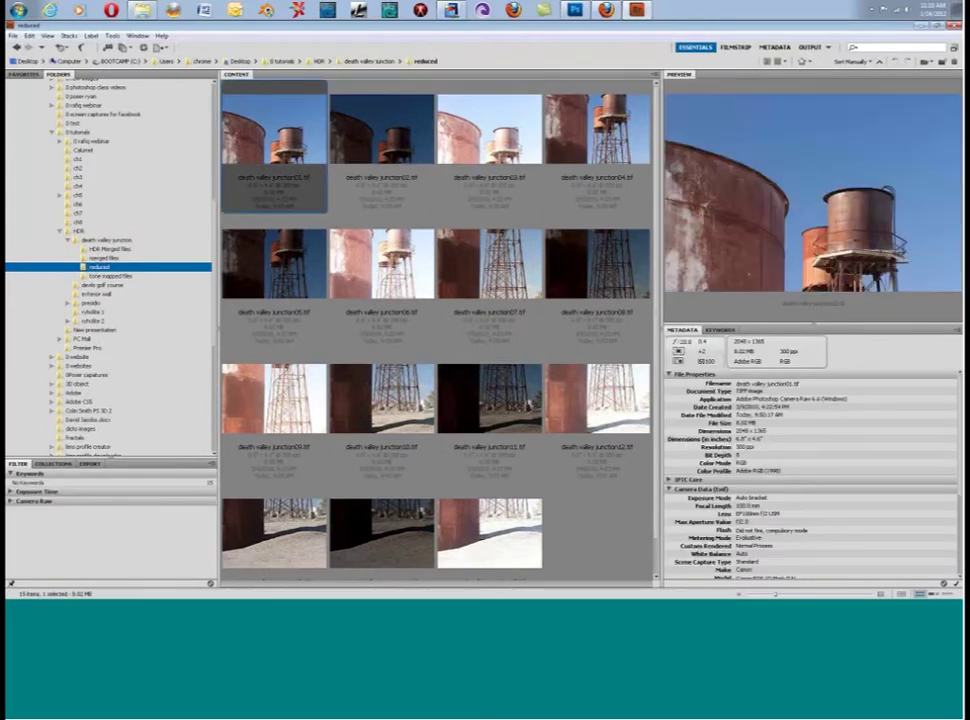
{"action": "left_click", "coordinate": [491, 208]}
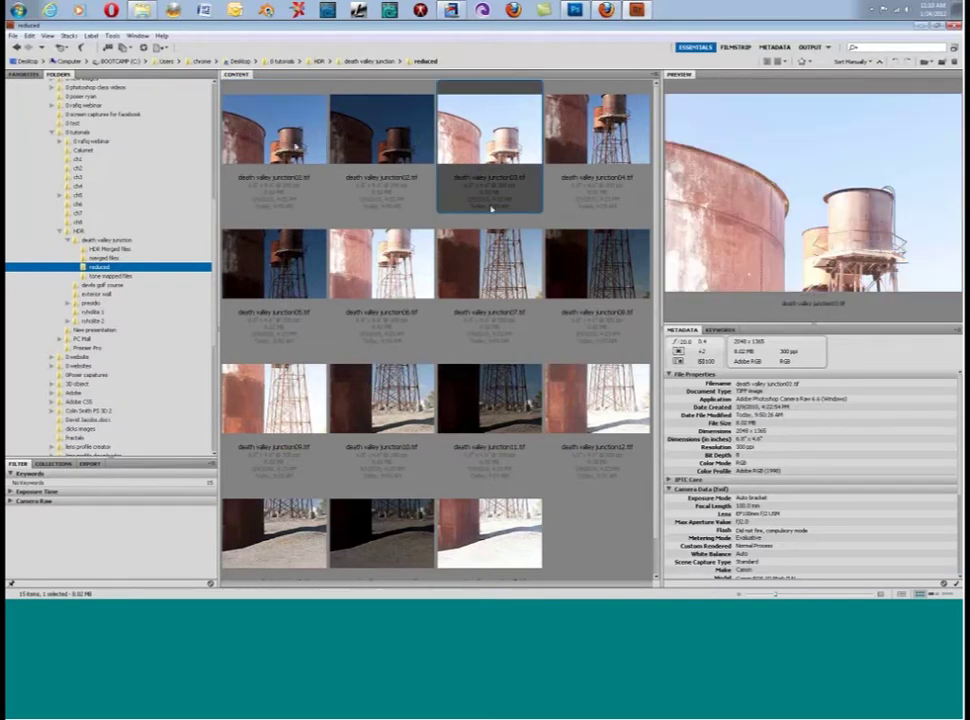
{"action": "key", "text": "Left"}
{"action": "key", "text": "Left"}
{"action": "key", "text": "Right"}
{"action": "key", "text": "Right"}
{"action": "left_click", "coordinate": [297, 170]}
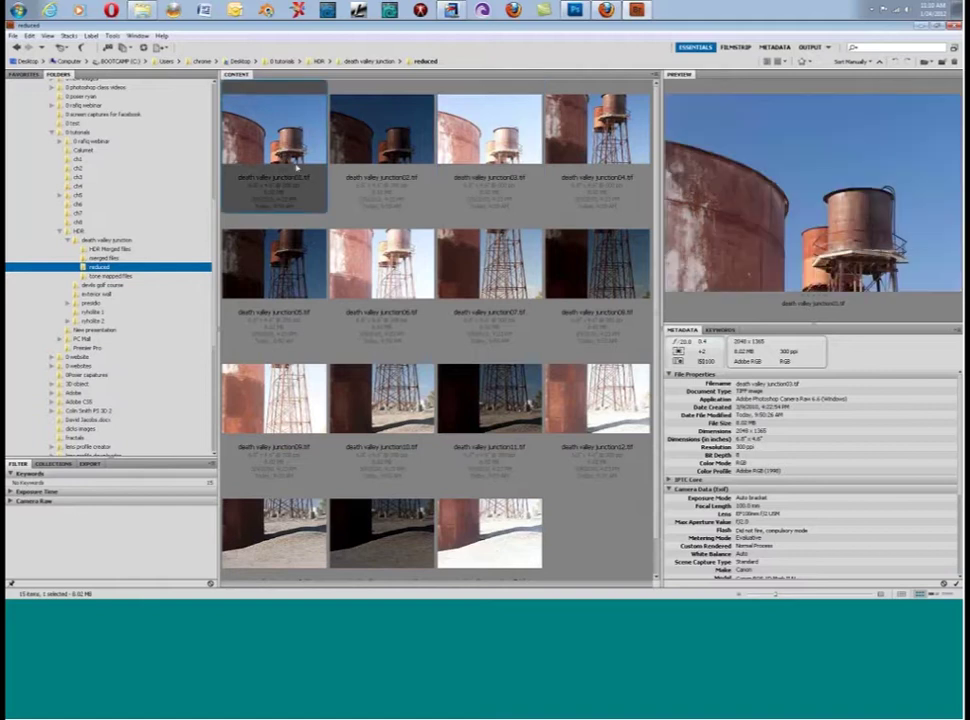
{"action": "key", "text": "Right"}
{"action": "key", "text": "Right"}
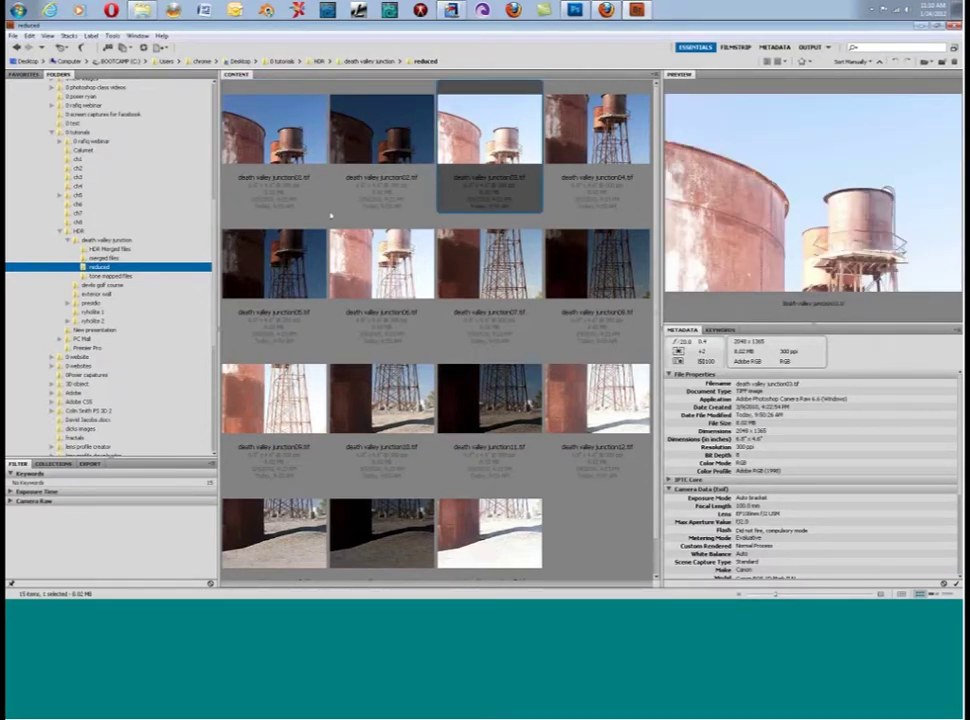
Step: Preview the next tower exposures one by one, from death valley junction04.tif to death valley junction09.tif
{"action": "key", "text": "Right"}
{"action": "key", "text": "Right"}
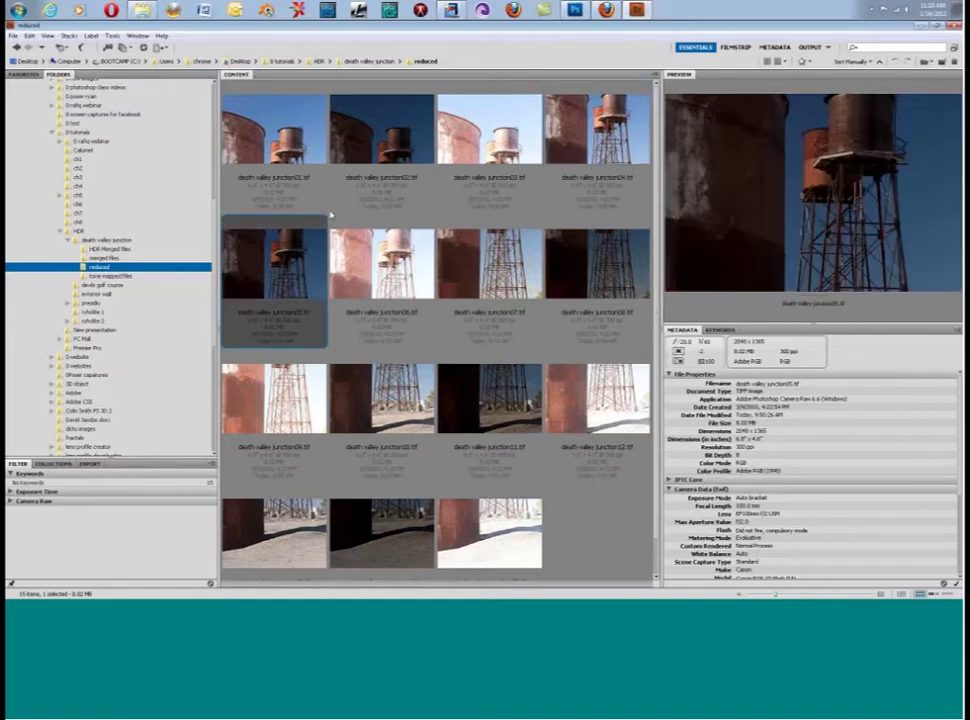
{"action": "key", "text": "Right"}
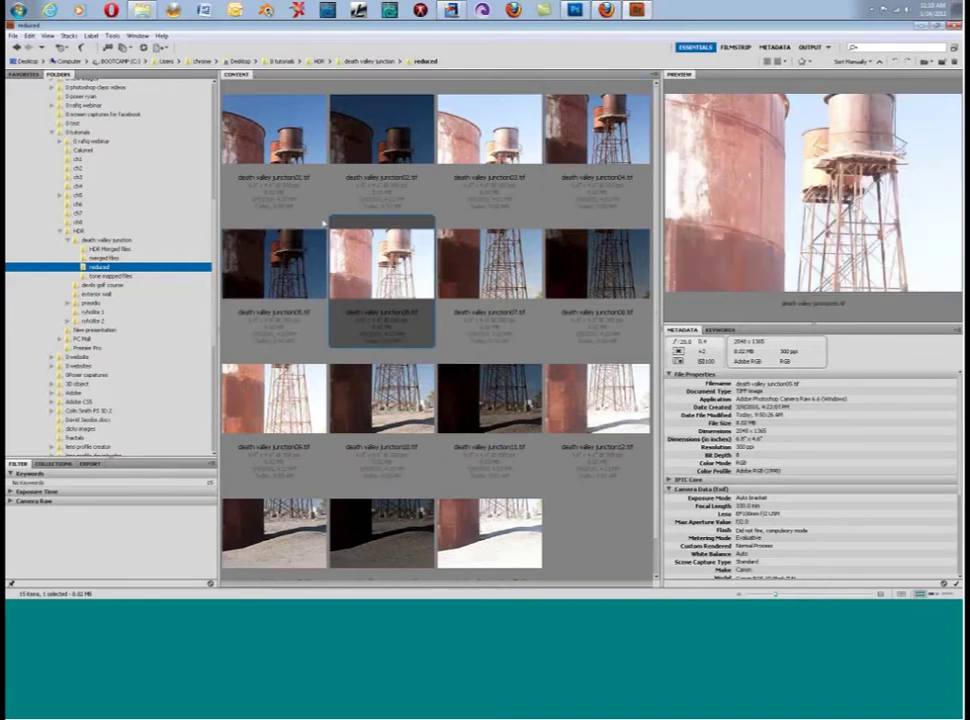
{"action": "key", "text": "Right"}
{"action": "key", "text": "Right"}
{"action": "key", "text": "Right"}
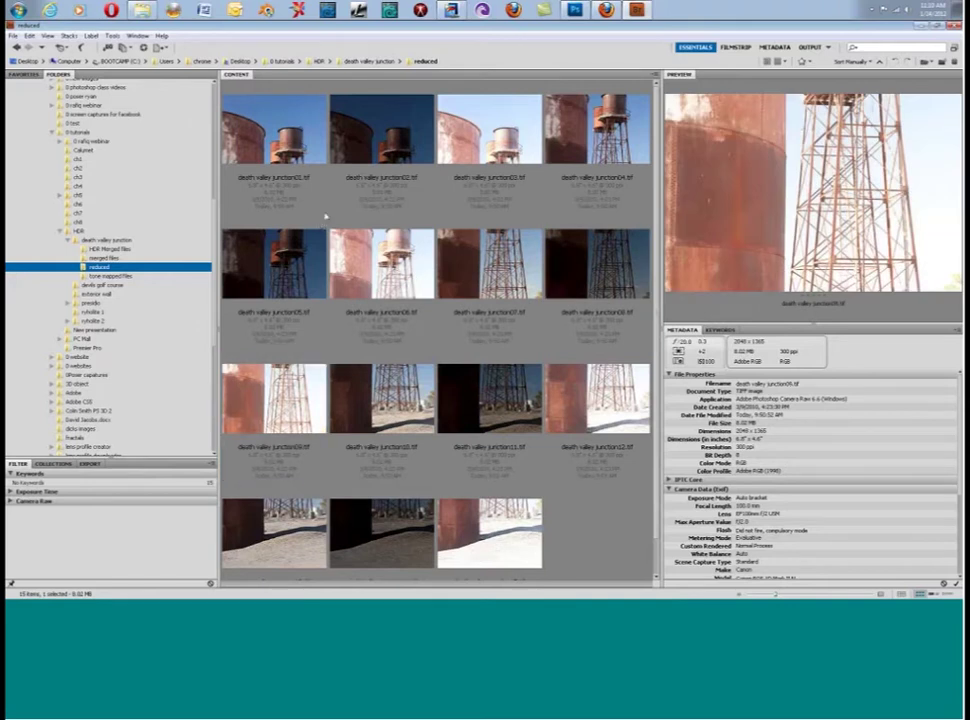
Step: Group death valley junction01.tif, junction02.tif and junction03.tif into a stack
{"action": "left_click", "coordinate": [305, 175]}
{"action": "key", "text": "shift+Right"}
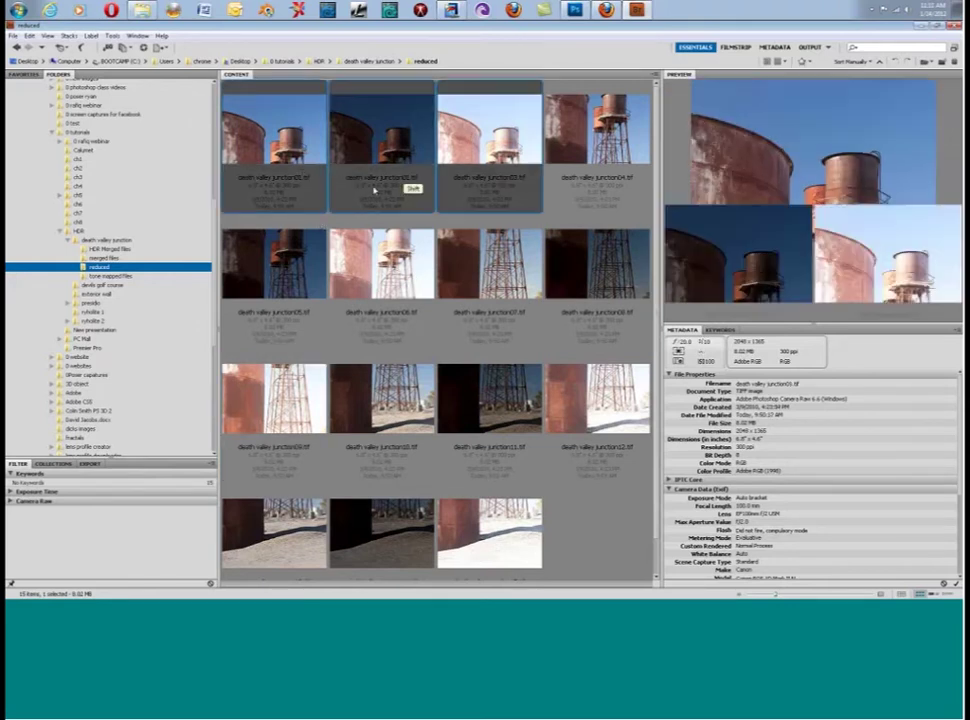
{"action": "key", "text": "shift+Right"}
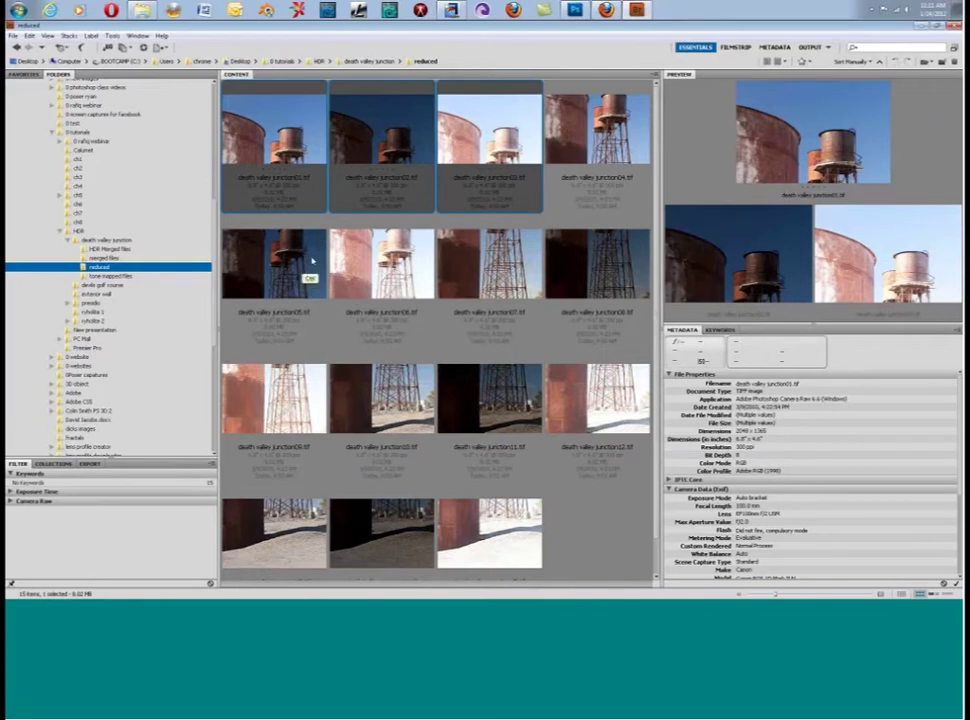
{"action": "key", "text": "ctrl+g"}
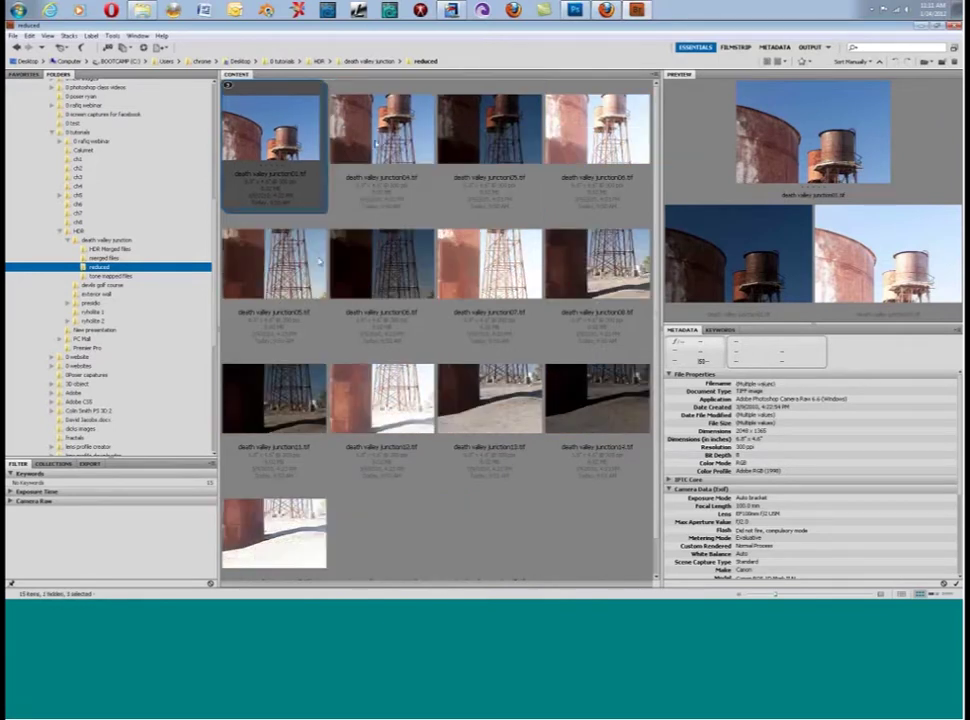
Step: Group the six tower exposures death valley junction04.tif to death valley junction09.tif into one stack
{"action": "left_click", "coordinate": [362, 118]}
{"action": "left_click", "coordinate": [577, 150], "text": "shift"}
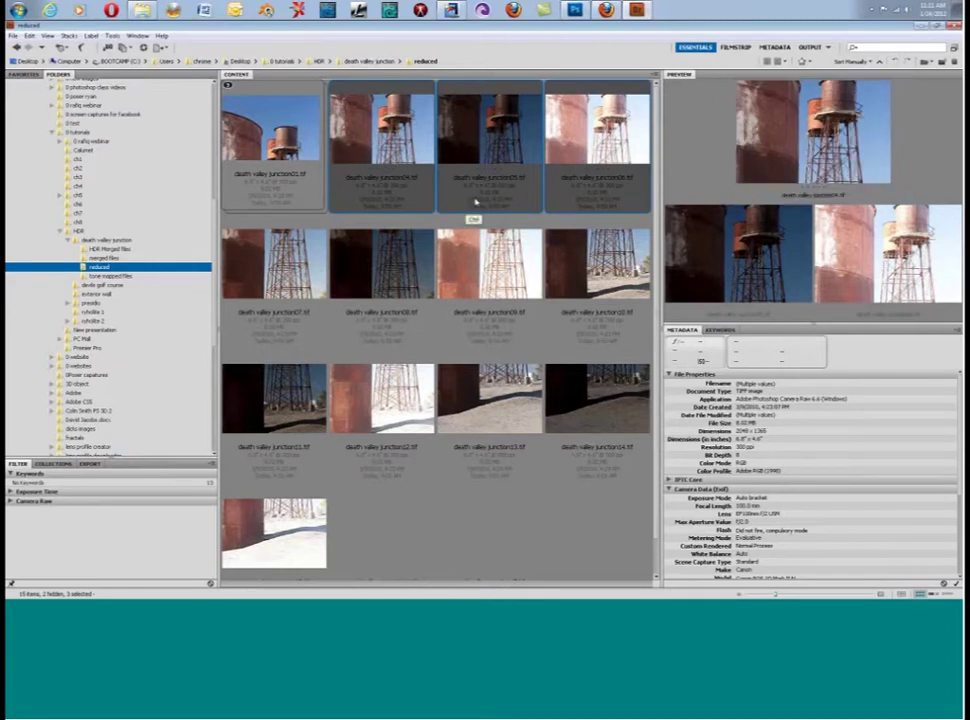
{"action": "key", "text": "ctrl+g"}
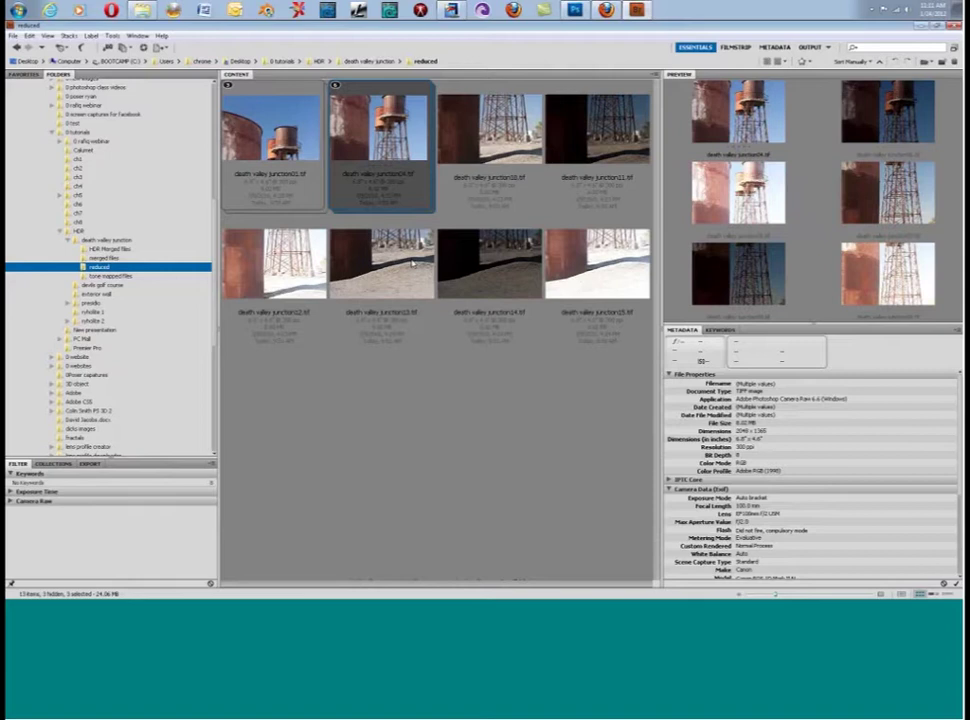
Step: Group the tower base exposures death valley junction10.tif to death valley junction12.tif into a stack
{"action": "left_click", "coordinate": [488, 140]}
{"action": "left_click", "coordinate": [290, 275], "text": "shift"}
{"action": "key", "text": "ctrl+g"}
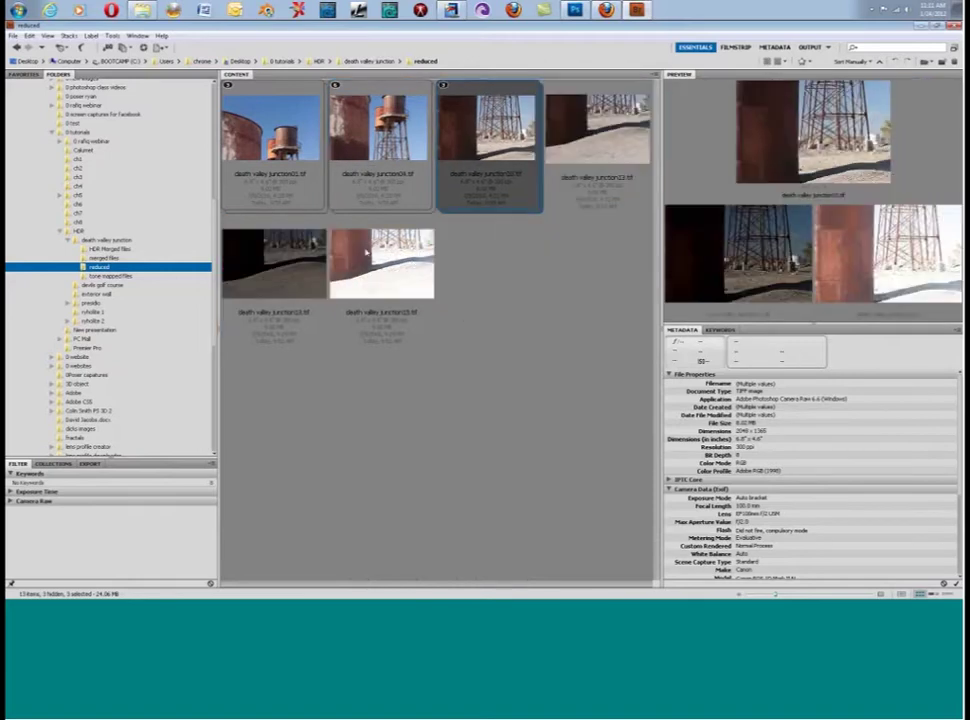
Step: Group the ground exposures death valley junction13.tif to death valley junction15.tif into a stack
{"action": "key", "text": "Right"}
{"action": "left_click", "coordinate": [390, 277], "text": "shift"}
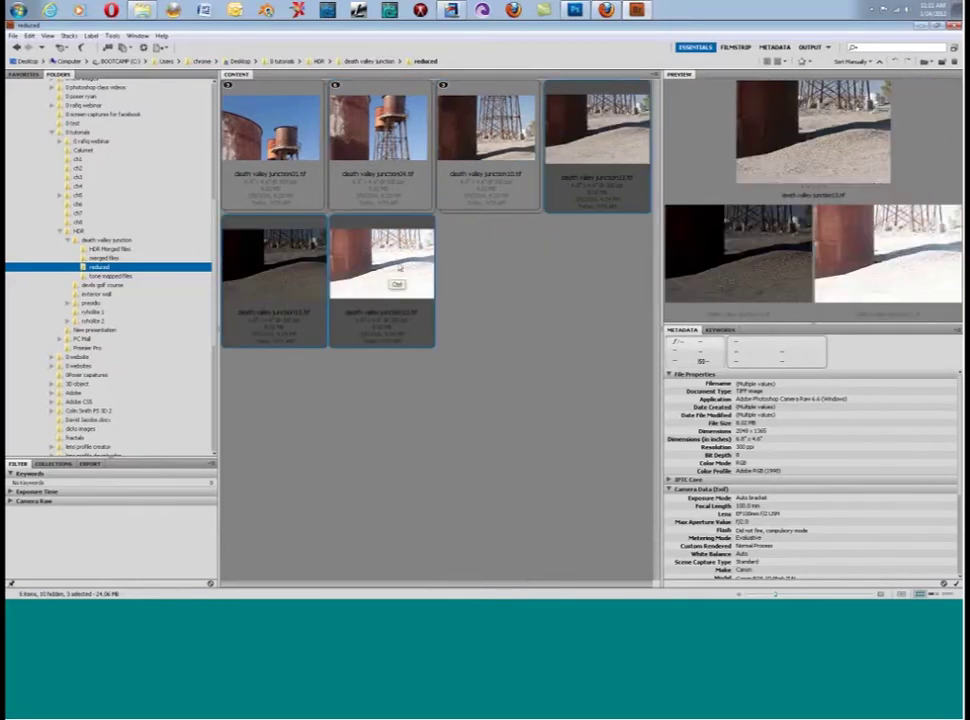
{"action": "key", "text": "ctrl+g"}
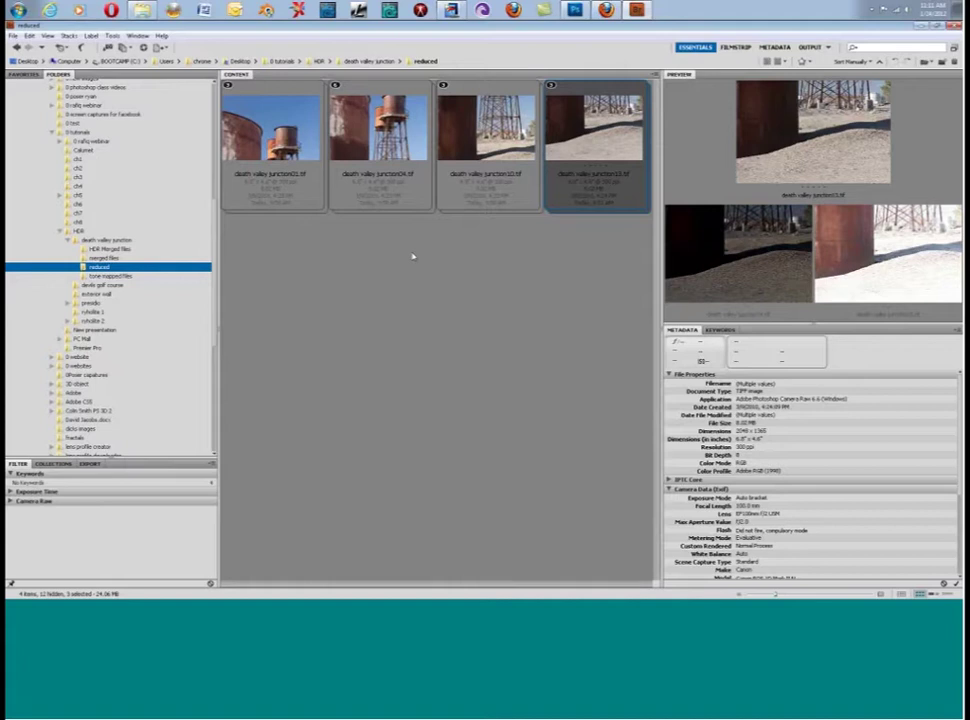
Step: Open the CR2 files of the death valley junction folder in Camera Raw and select all of them there
{"action": "left_click", "coordinate": [100, 241]}
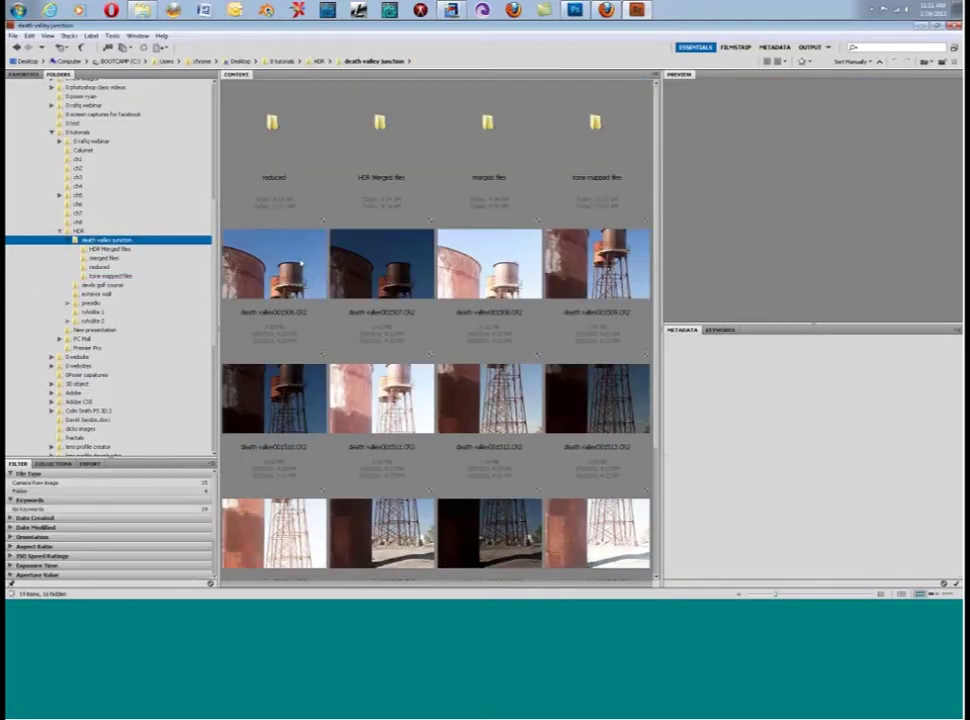
{"action": "left_click", "coordinate": [250, 258]}
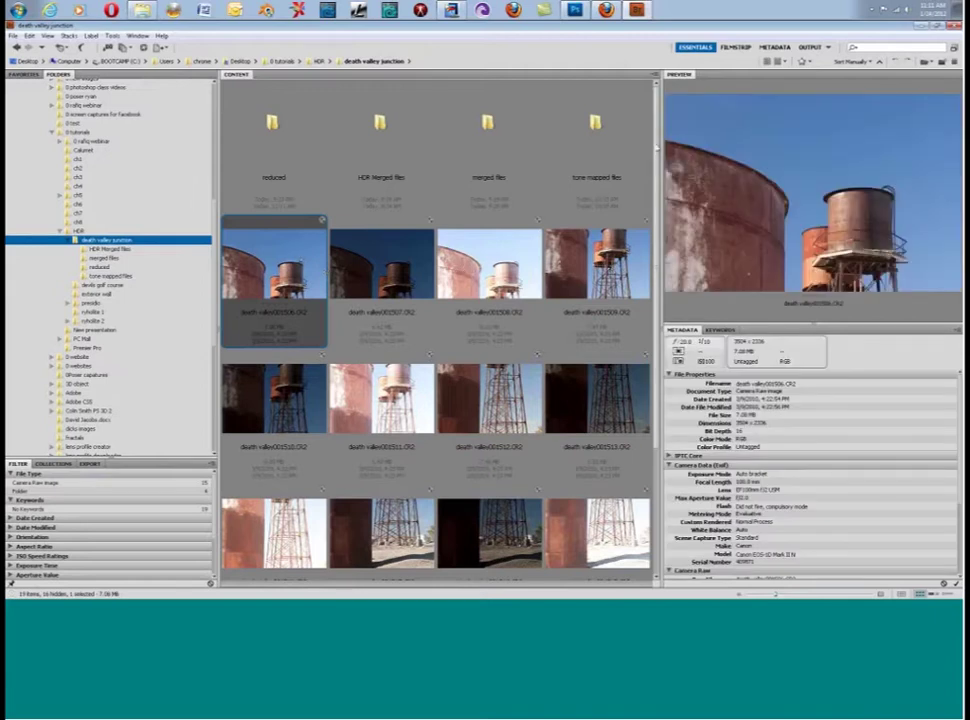
{"action": "scroll", "coordinate": [526, 446], "scroll_direction": "down", "scroll_amount": 2}
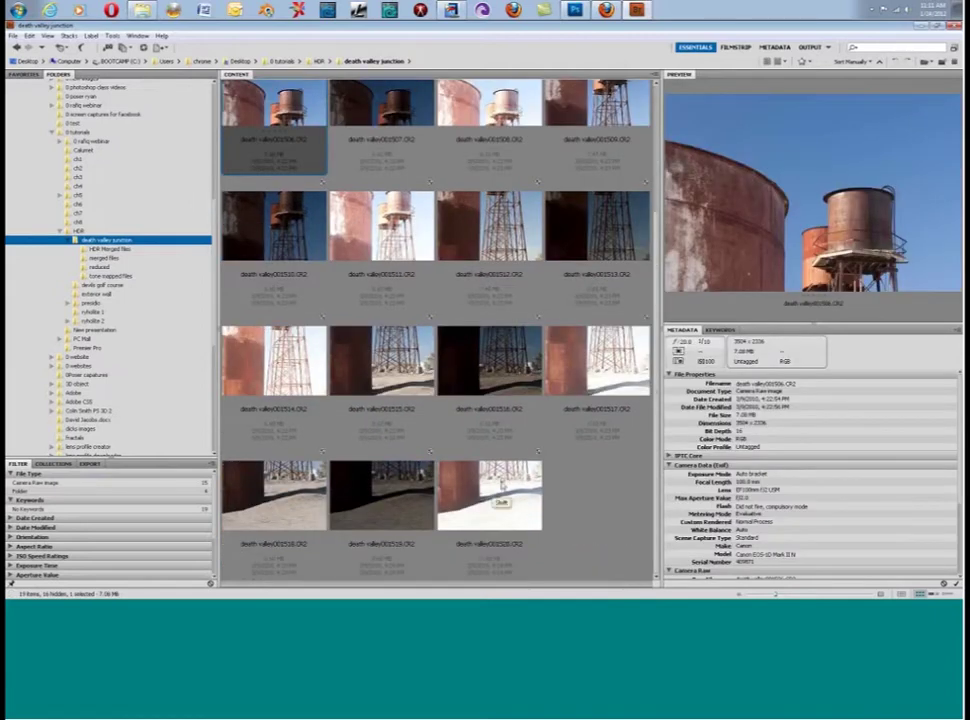
{"action": "key", "text": "ctrl+a"}
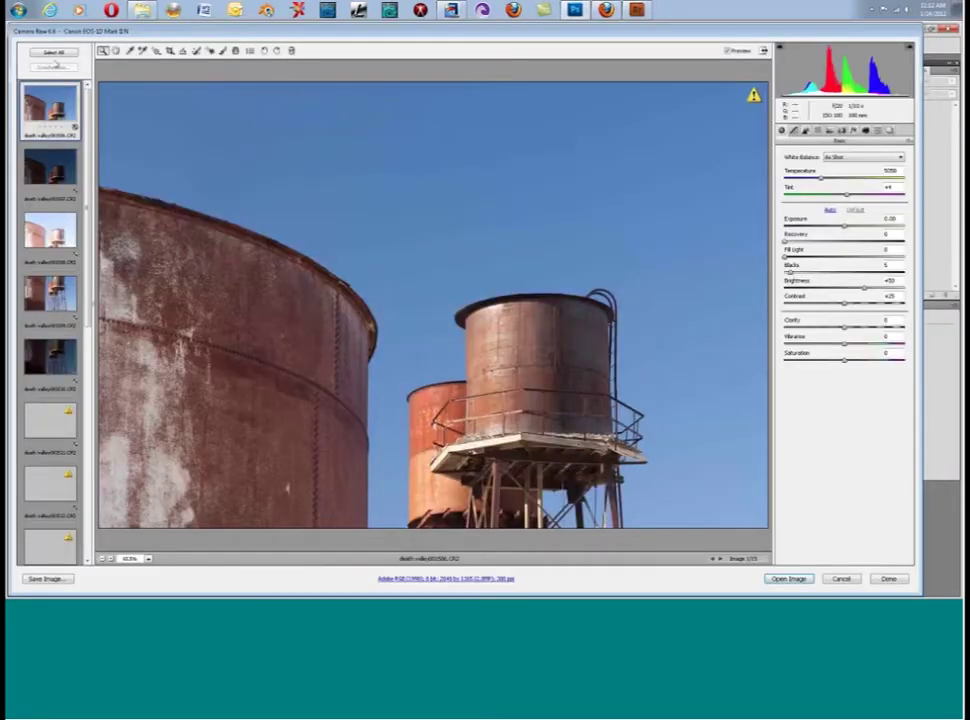
{"action": "left_click", "coordinate": [53, 52]}
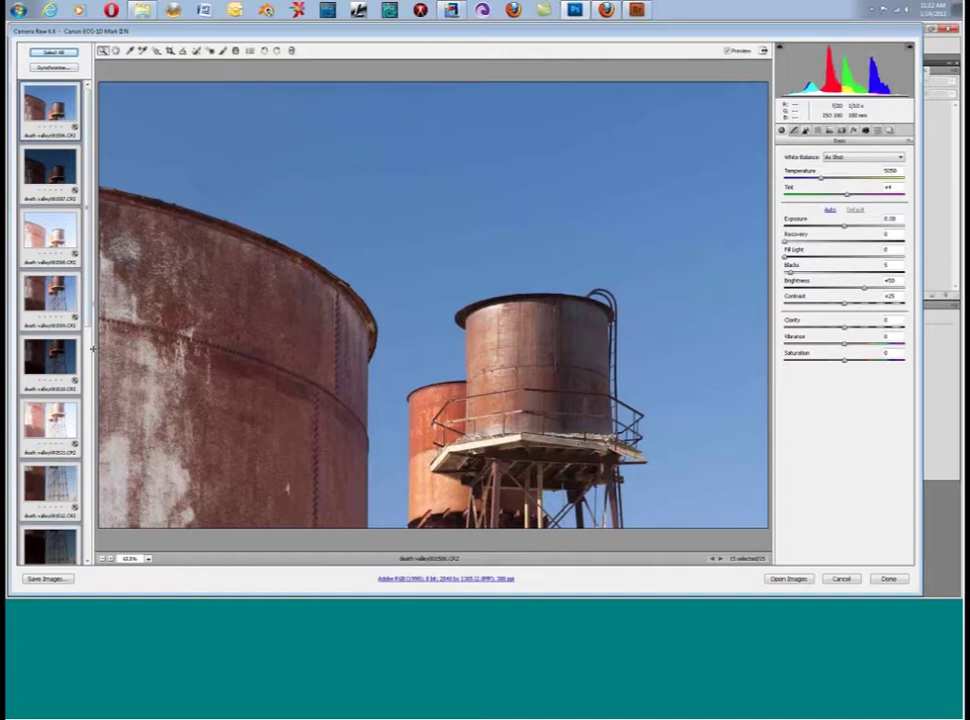
Step: Review the sharpening, noise reduction and lens profile corrections, and inspect the water tank edges of death valley001506.CR2 at 400%
{"action": "left_click", "coordinate": [805, 131]}
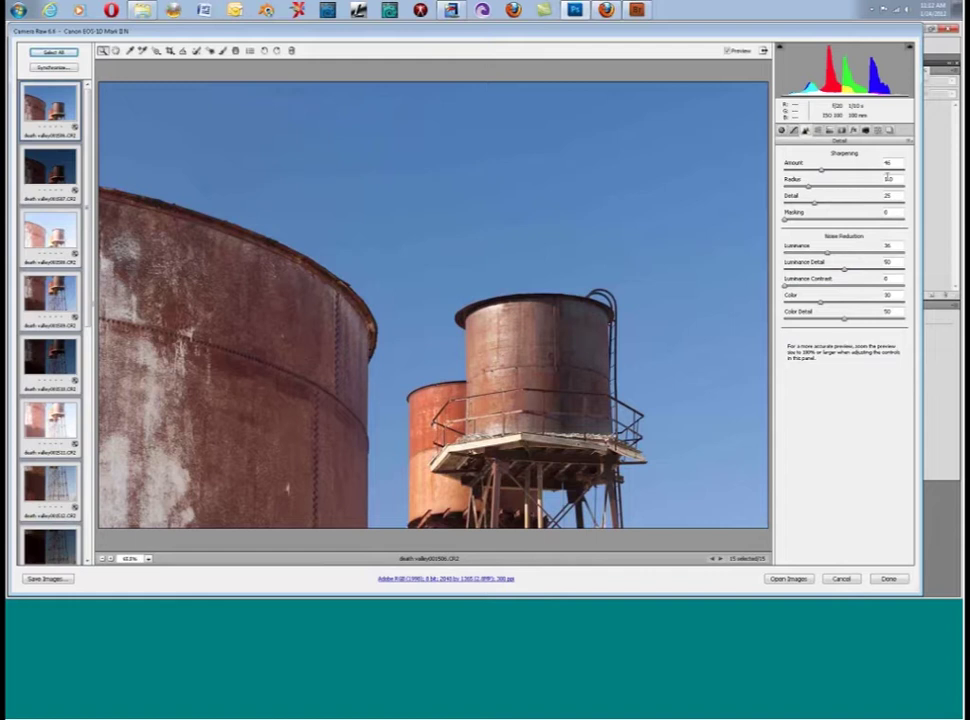
{"action": "left_click", "coordinate": [842, 131]}
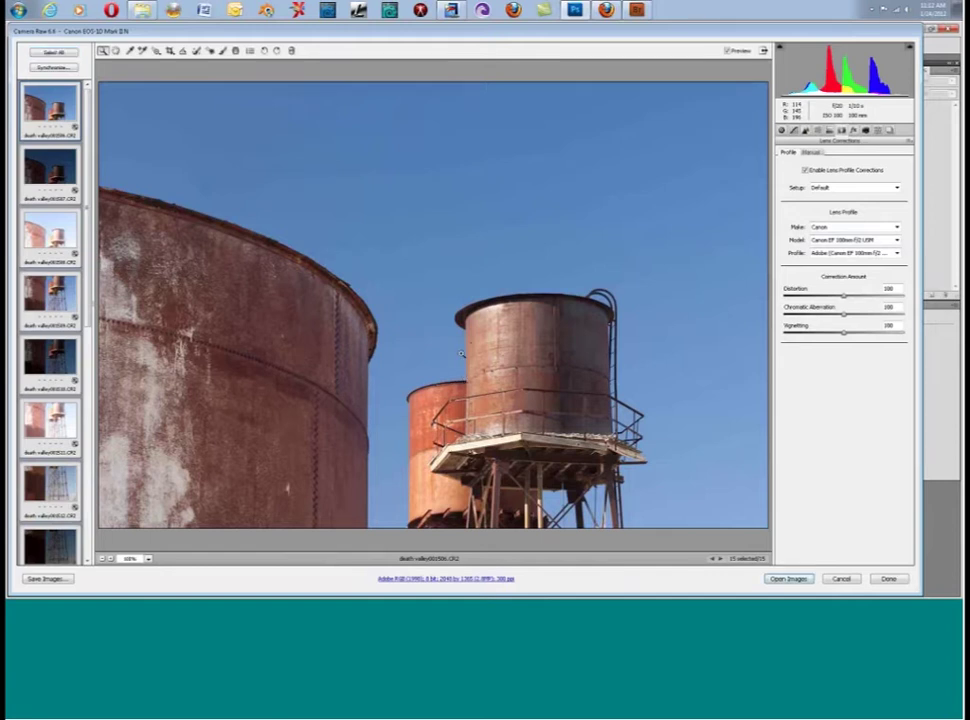
{"action": "left_click", "coordinate": [479, 371]}
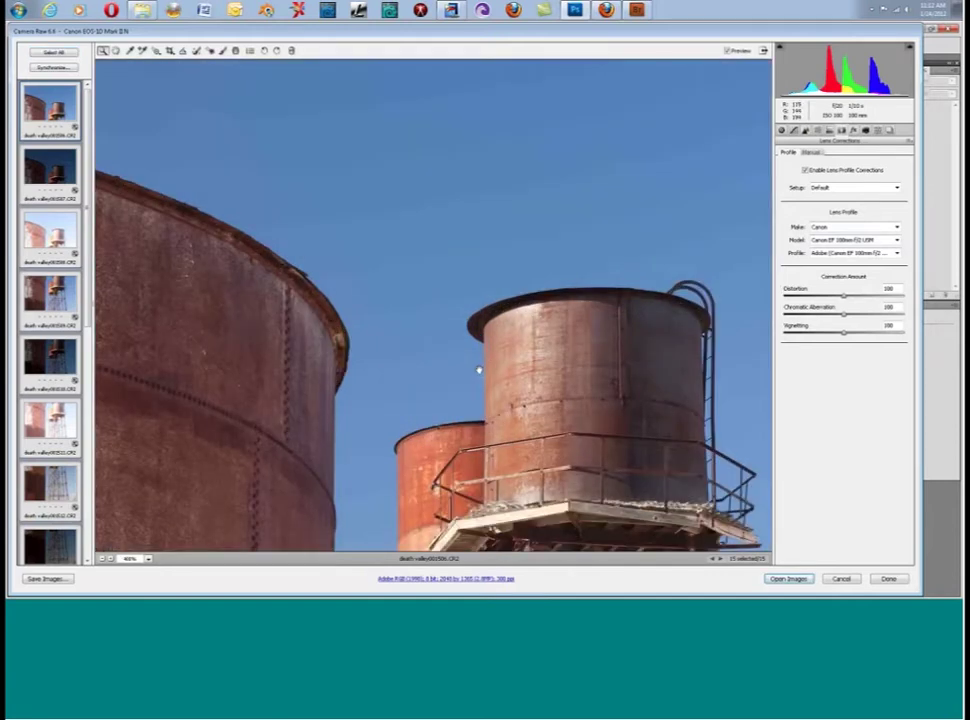
{"action": "left_click", "coordinate": [479, 371]}
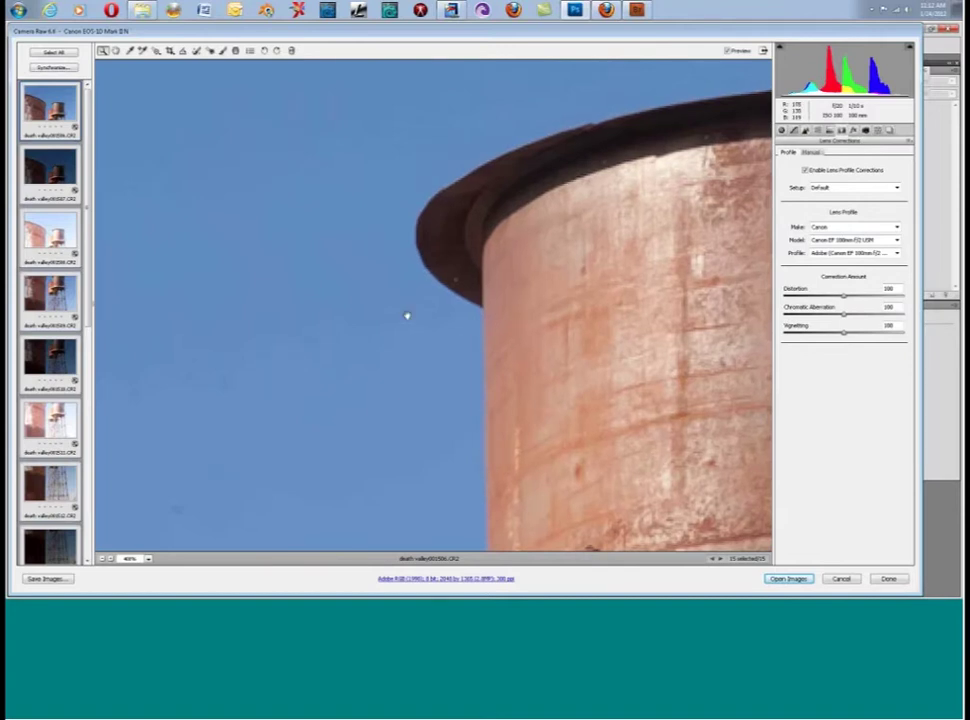
{"action": "left_click_drag", "start_coordinate": [490, 525], "coordinate": [400, 323]}
{"action": "left_click_drag", "start_coordinate": [400, 391], "coordinate": [443, 372]}
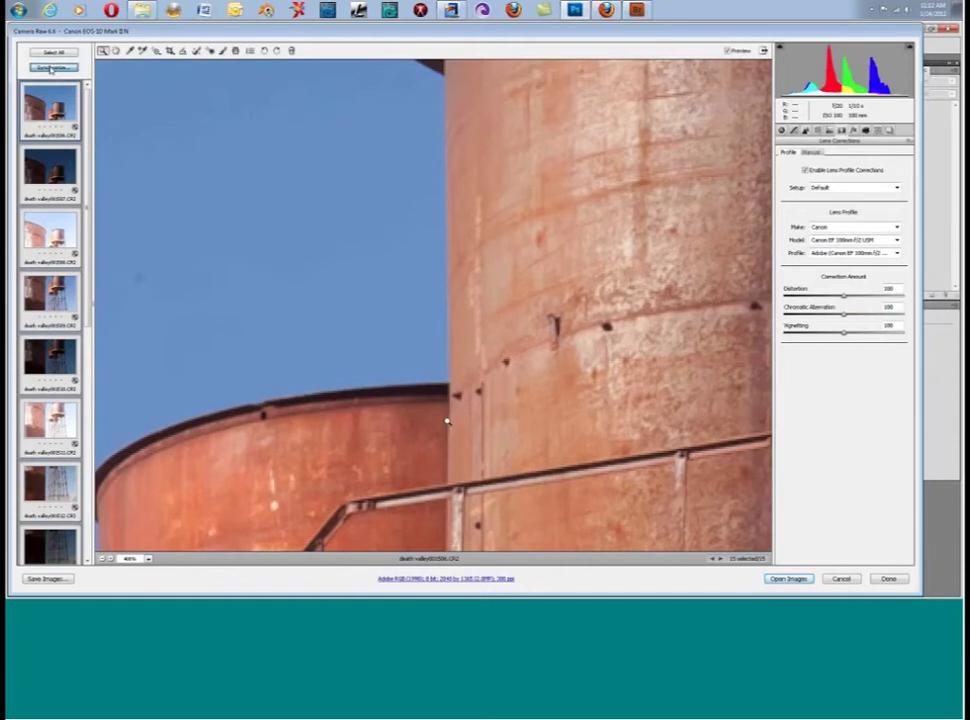
Step: Synchronize the settings across all selected raw files, and check the options for saving them as TIFF without saving
{"action": "left_click", "coordinate": [52, 68]}
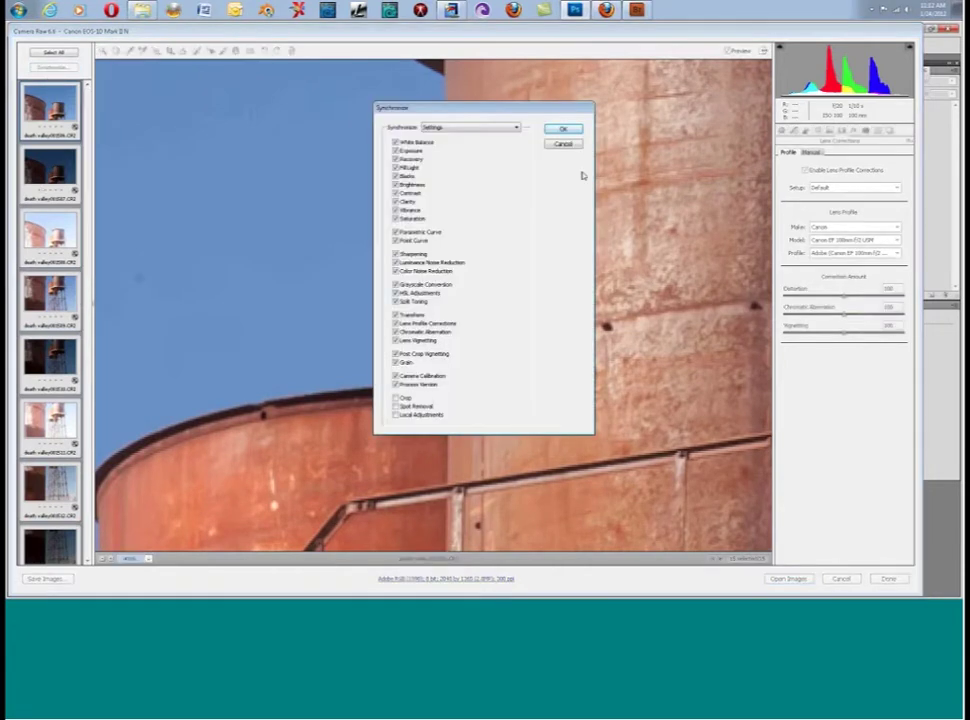
{"action": "left_click", "coordinate": [562, 129]}
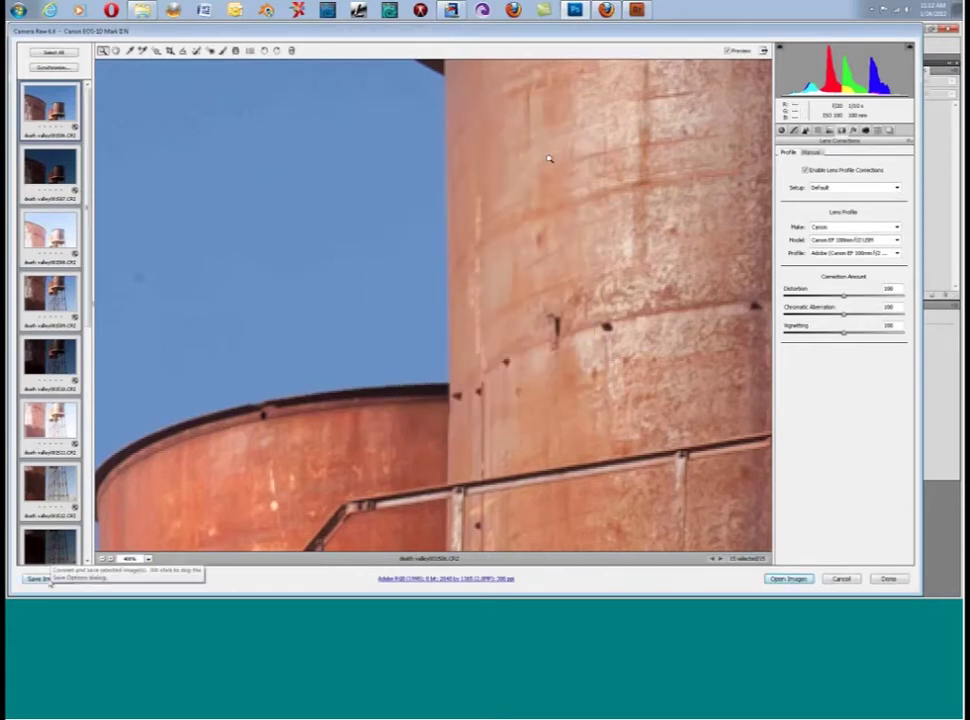
{"action": "left_click", "coordinate": [40, 578]}
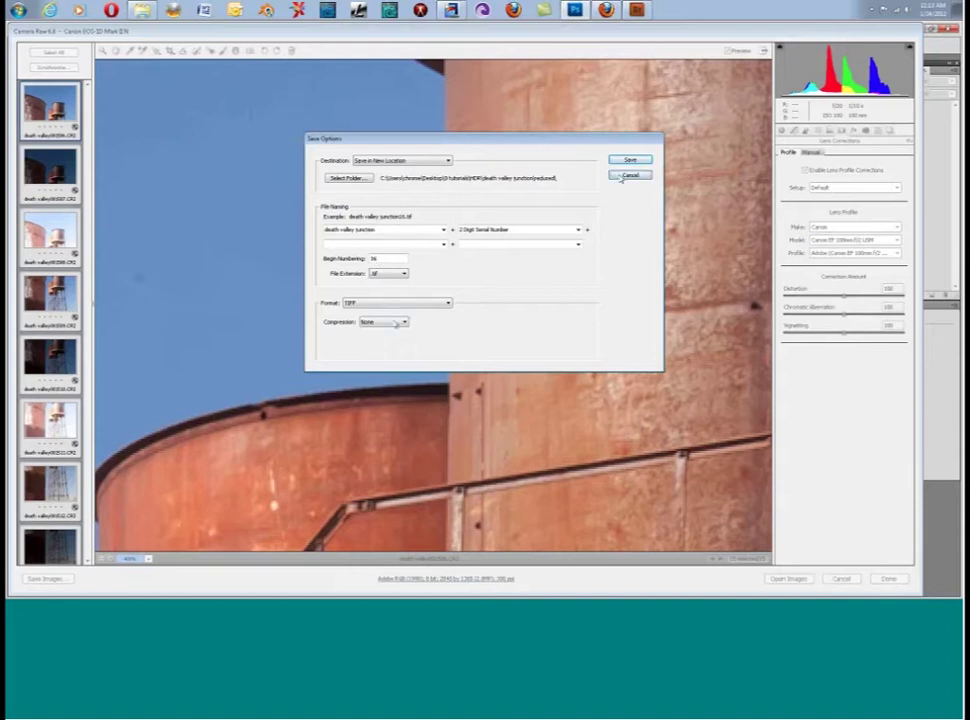
{"action": "left_click", "coordinate": [628, 176]}
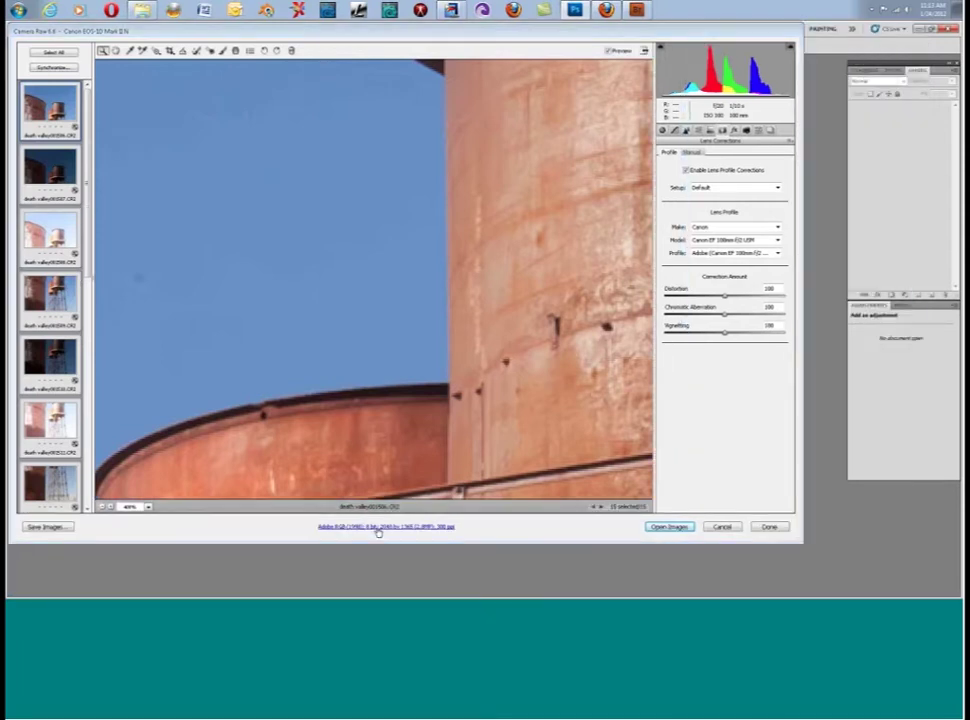
Step: Confirm the workflow bit depth as 8 Bits/Channel, and close Camera Raw without keeping the changes
{"action": "left_click", "coordinate": [379, 528]}
{"action": "left_click", "coordinate": [566, 214]}
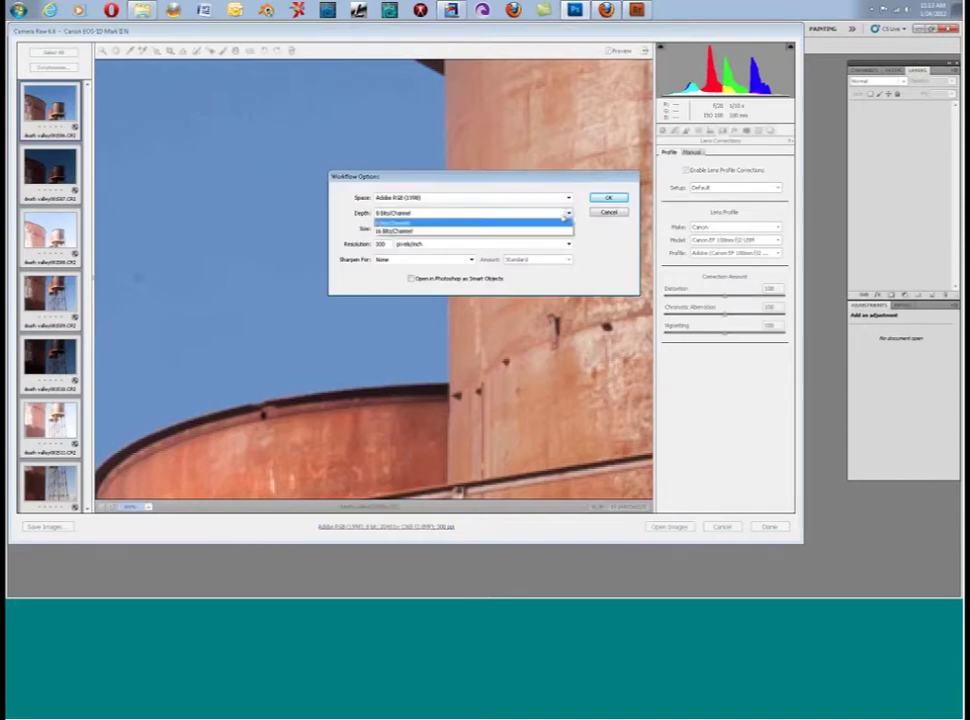
{"action": "left_click", "coordinate": [471, 220]}
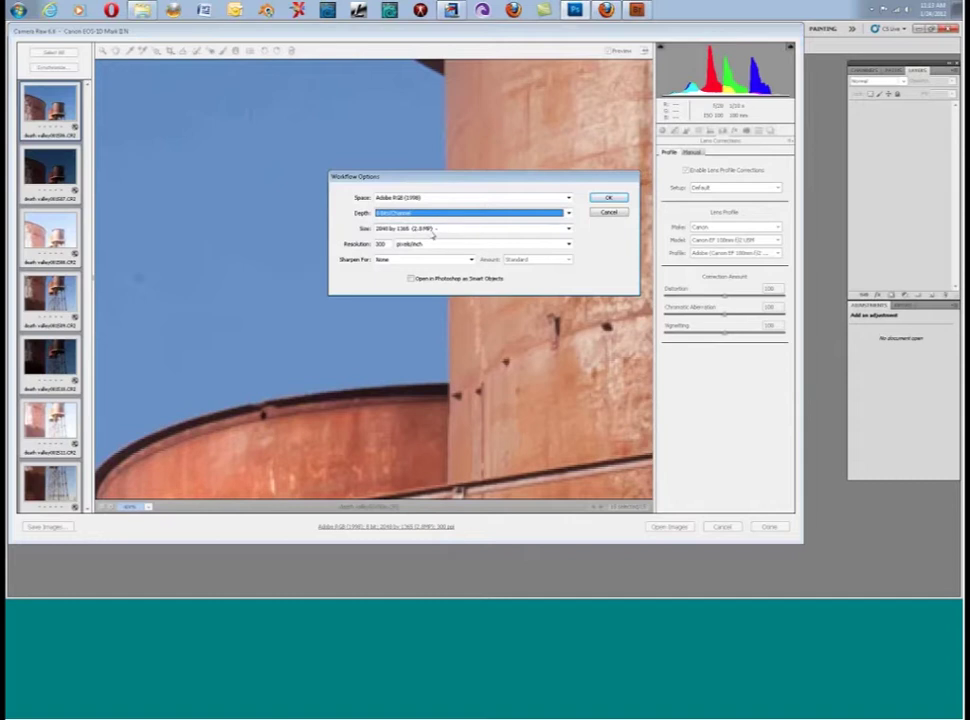
{"action": "key", "text": "Return"}
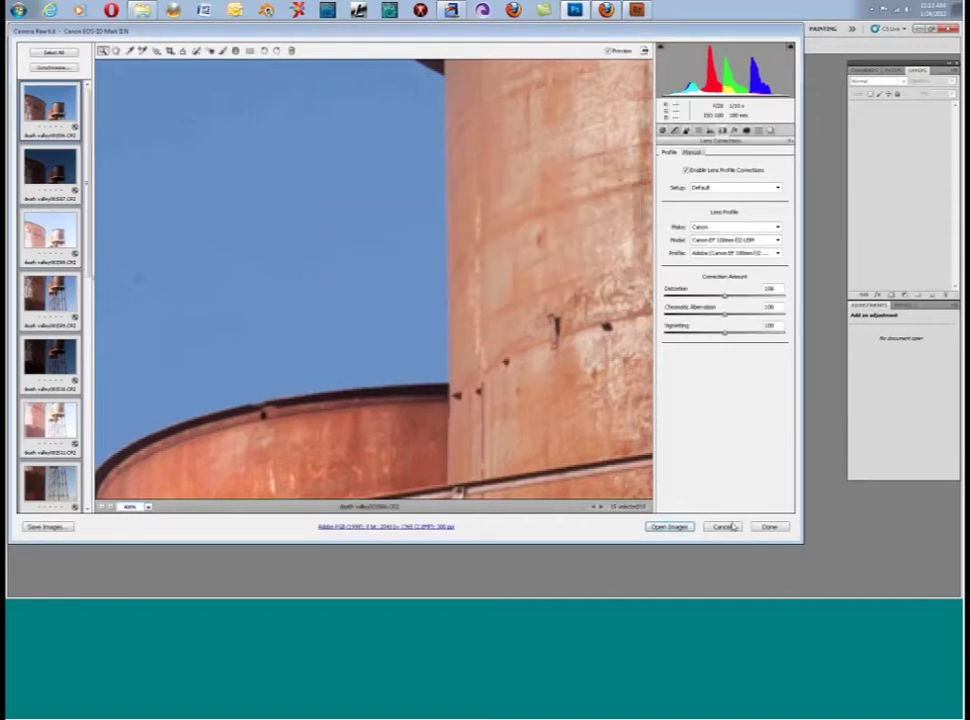
{"action": "left_click", "coordinate": [725, 532]}
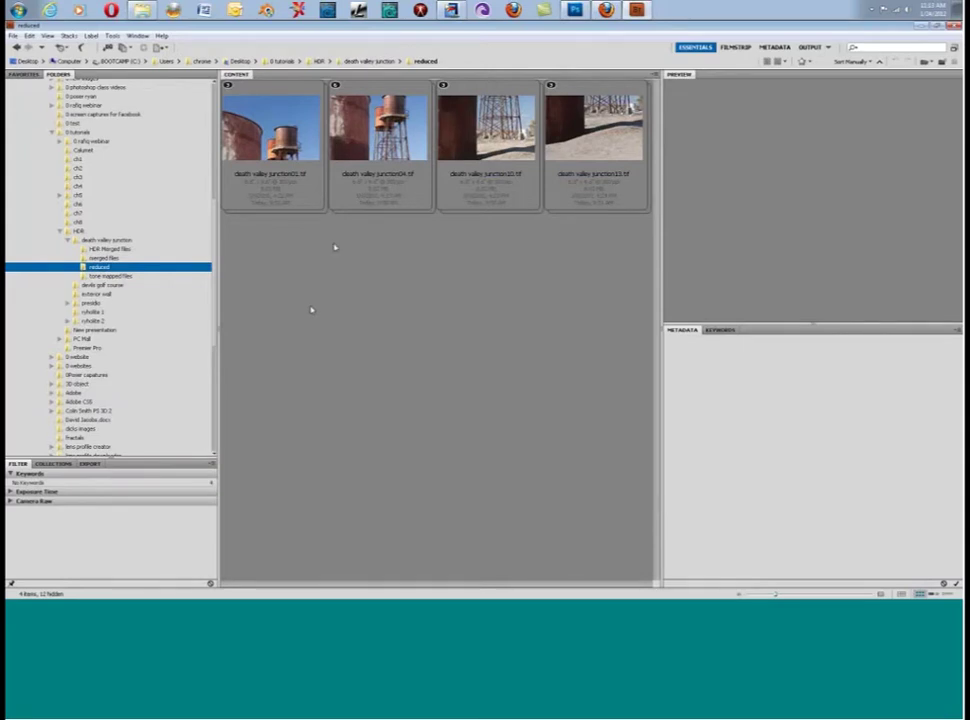
Step: Expand the first stack in the reduced folder, and load death valley junction01.tif to junction03.tif as bracketed photos in Photomatix Pro
{"action": "left_click", "coordinate": [228, 87]}
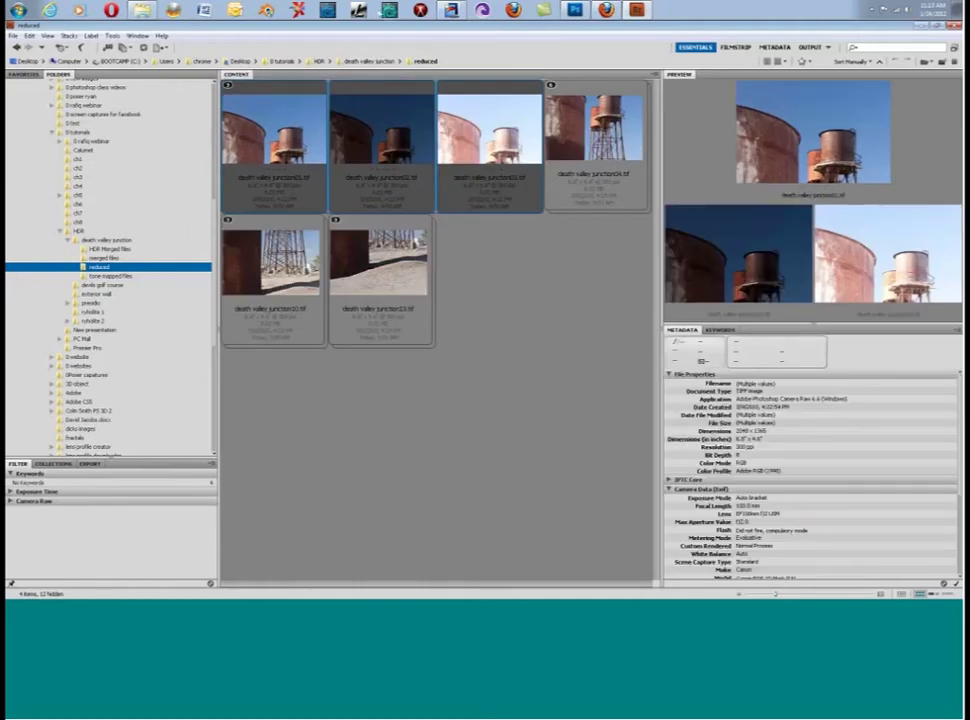
{"action": "left_click", "coordinate": [454, 11]}
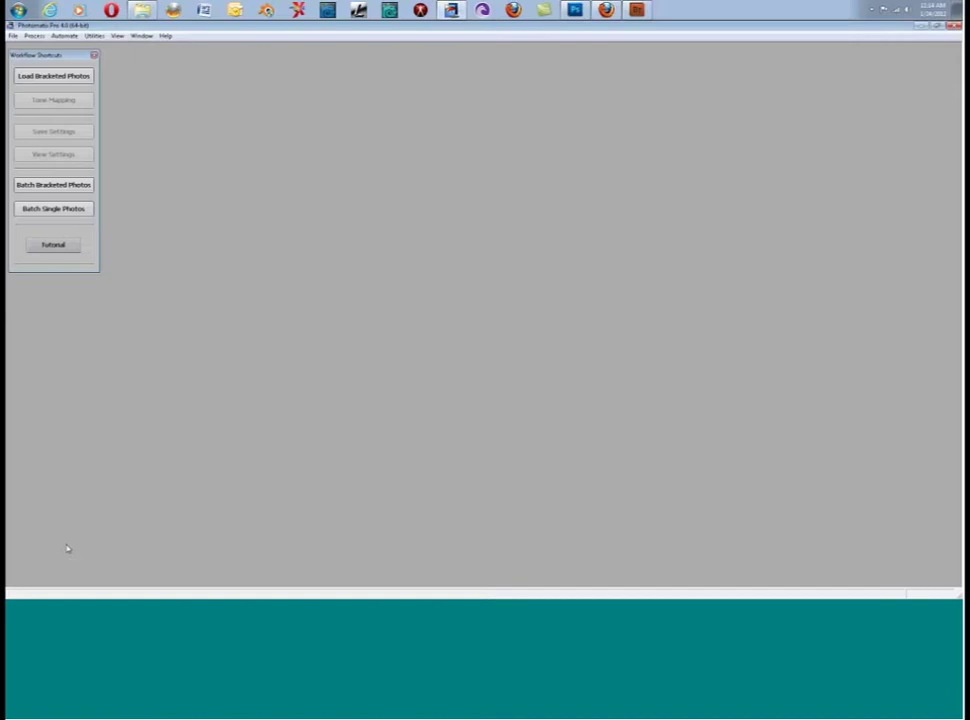
{"action": "left_click", "coordinate": [45, 79]}
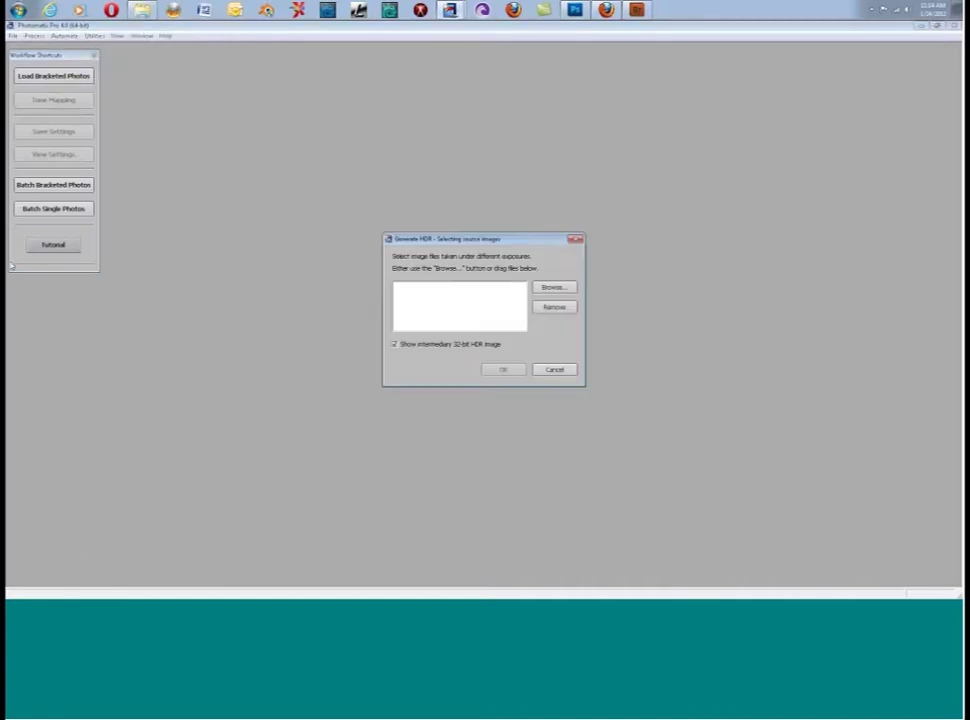
{"action": "left_click_drag", "start_coordinate": [494, 239], "coordinate": [365, 179]}
{"action": "left_click", "coordinate": [424, 227]}
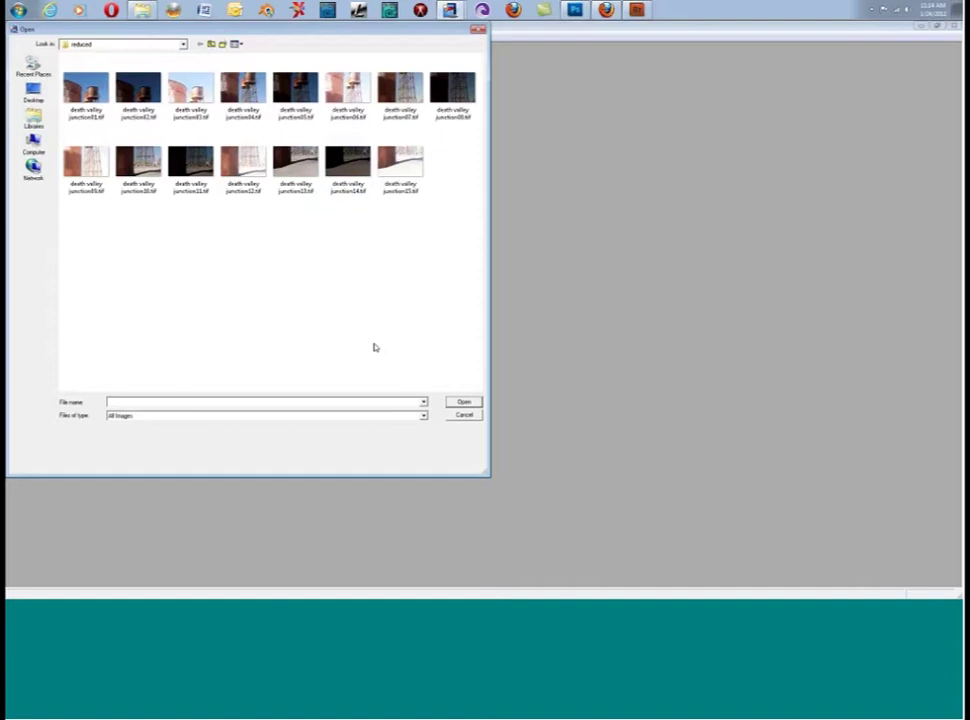
{"action": "left_click", "coordinate": [87, 91]}
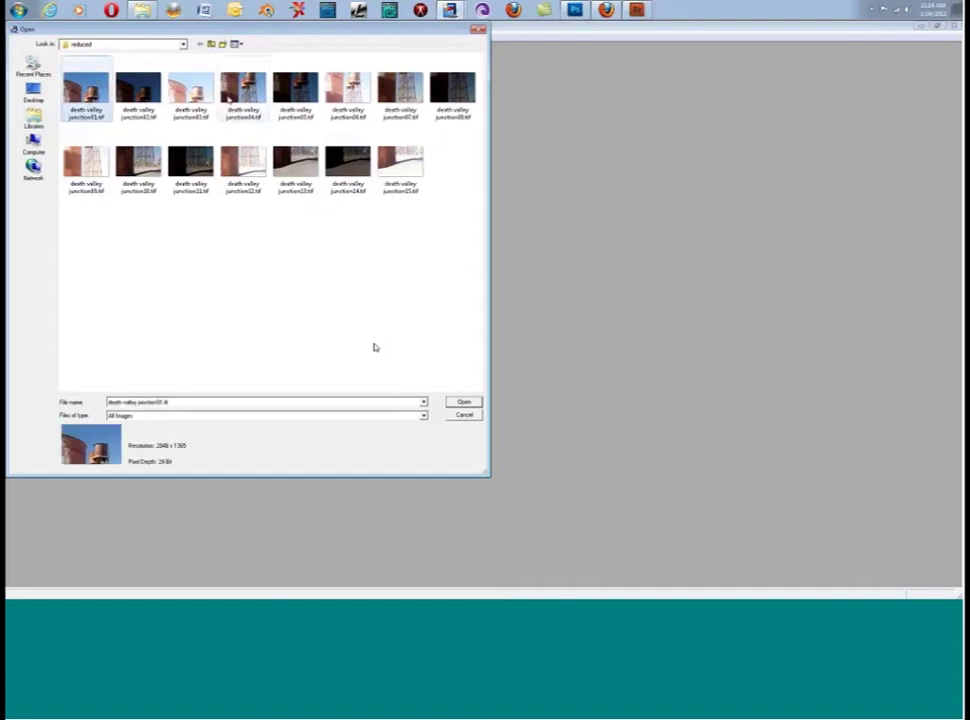
{"action": "left_click", "coordinate": [191, 92], "text": "shift"}
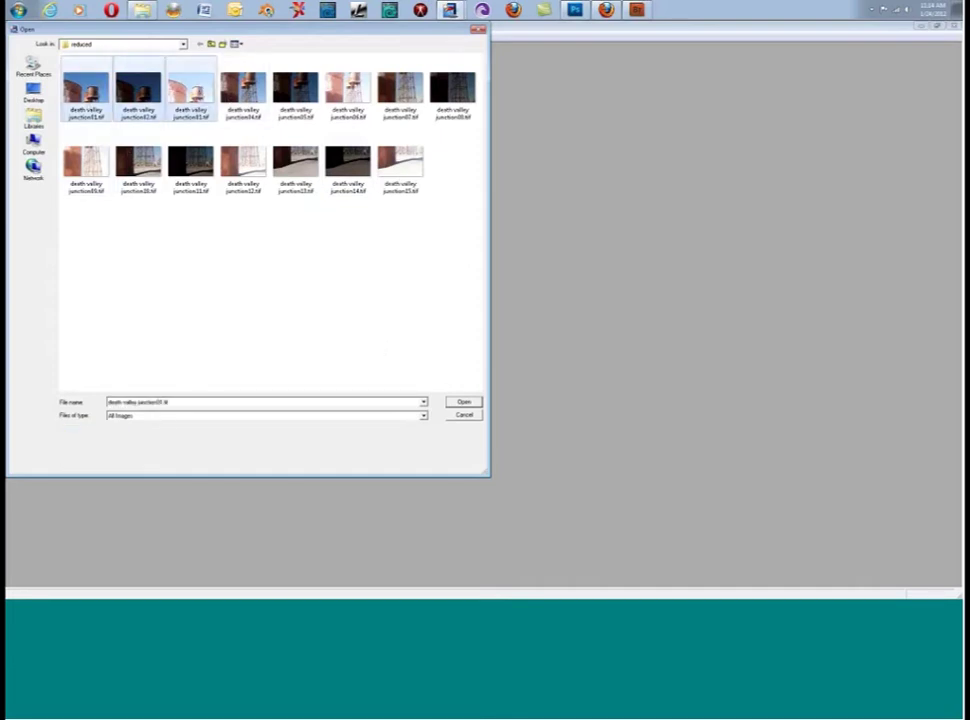
{"action": "left_click", "coordinate": [463, 402]}
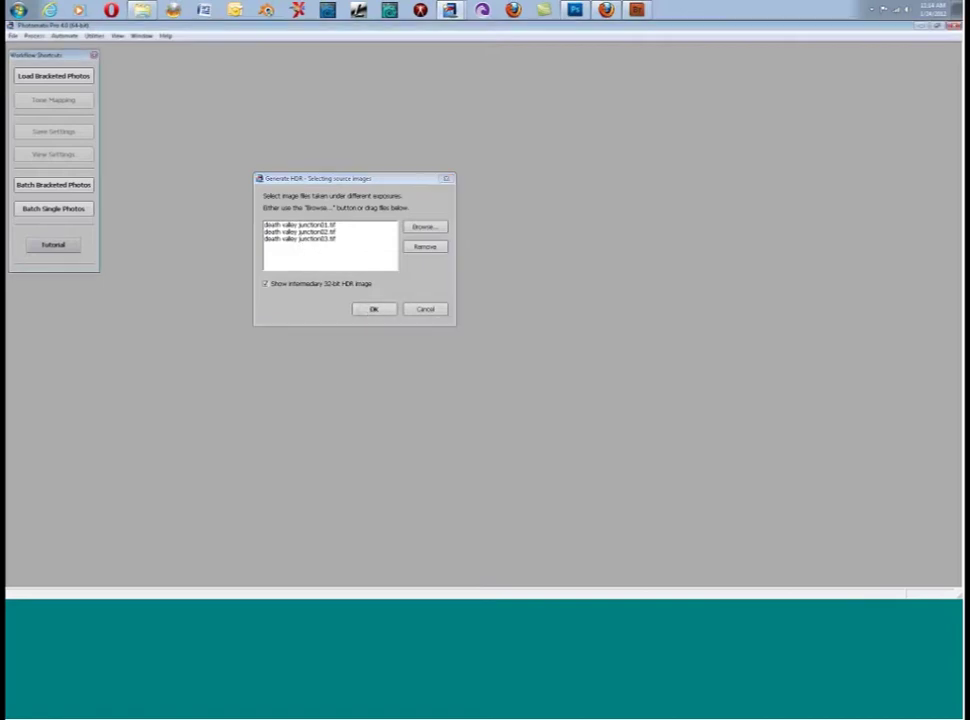
Step: Generate the HDR image from the three loaded exposures with chromatic aberration reduction turned off
{"action": "left_click", "coordinate": [373, 309]}
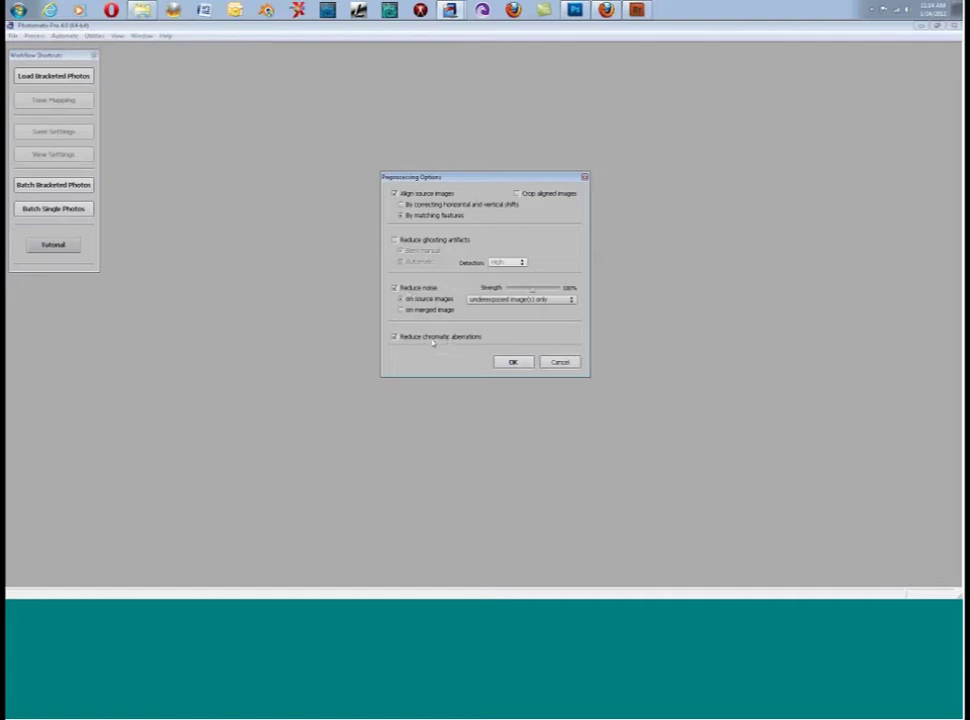
{"action": "left_click", "coordinate": [395, 338]}
{"action": "left_click", "coordinate": [512, 363]}
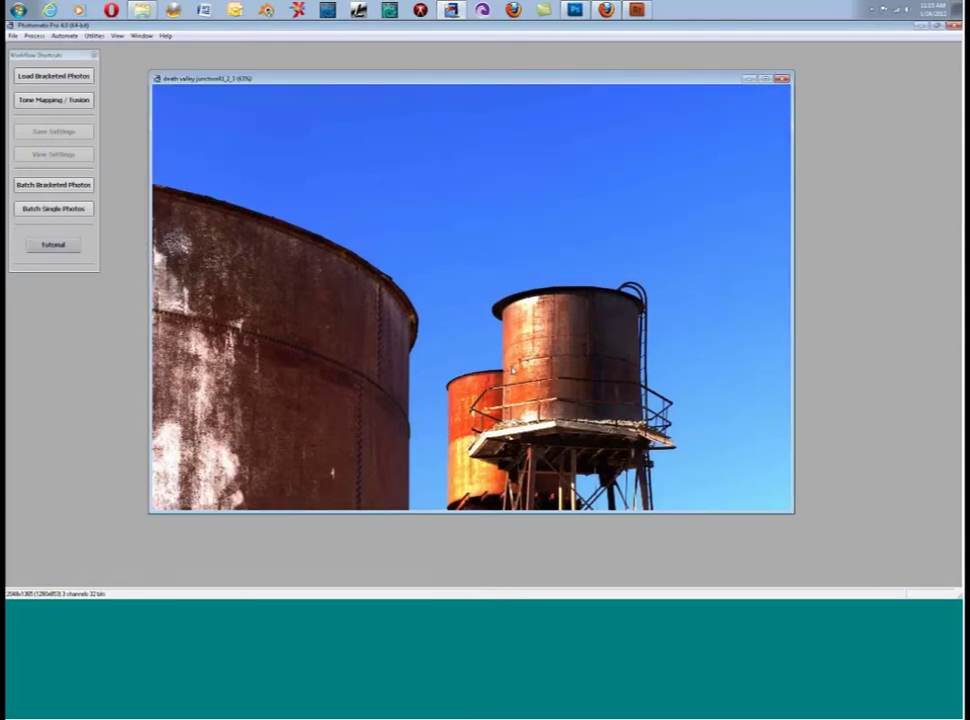
Step: Examine the 8-bit brightness and color histograms of the merged image, moving them clear of the tower, and close them
{"action": "left_click", "coordinate": [140, 36]}
{"action": "mouse_move", "coordinate": [114, 37]}
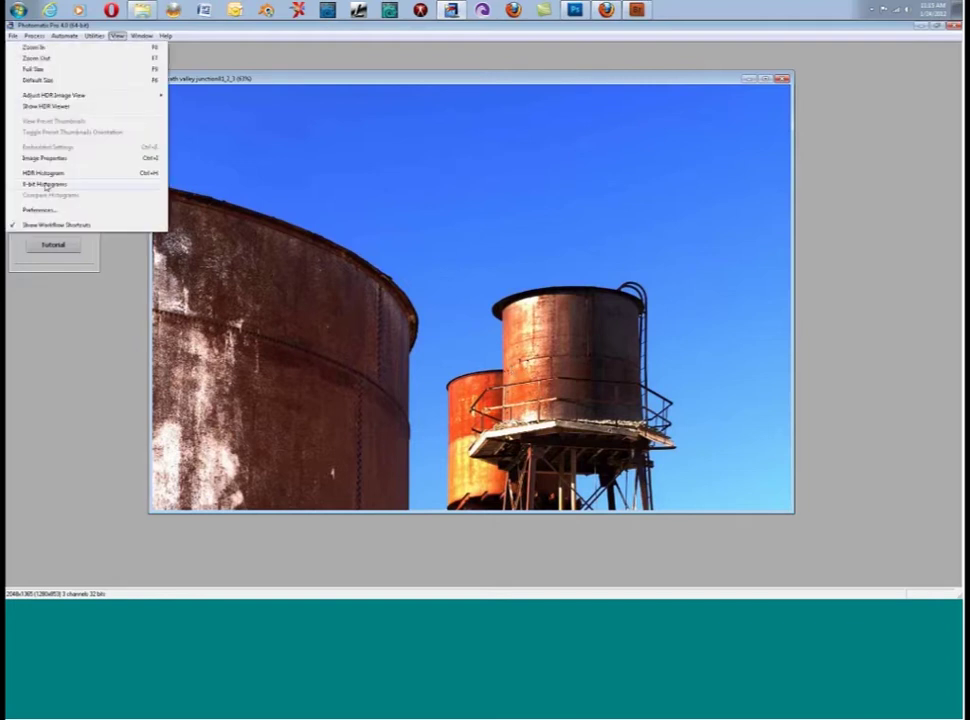
{"action": "left_click", "coordinate": [45, 184]}
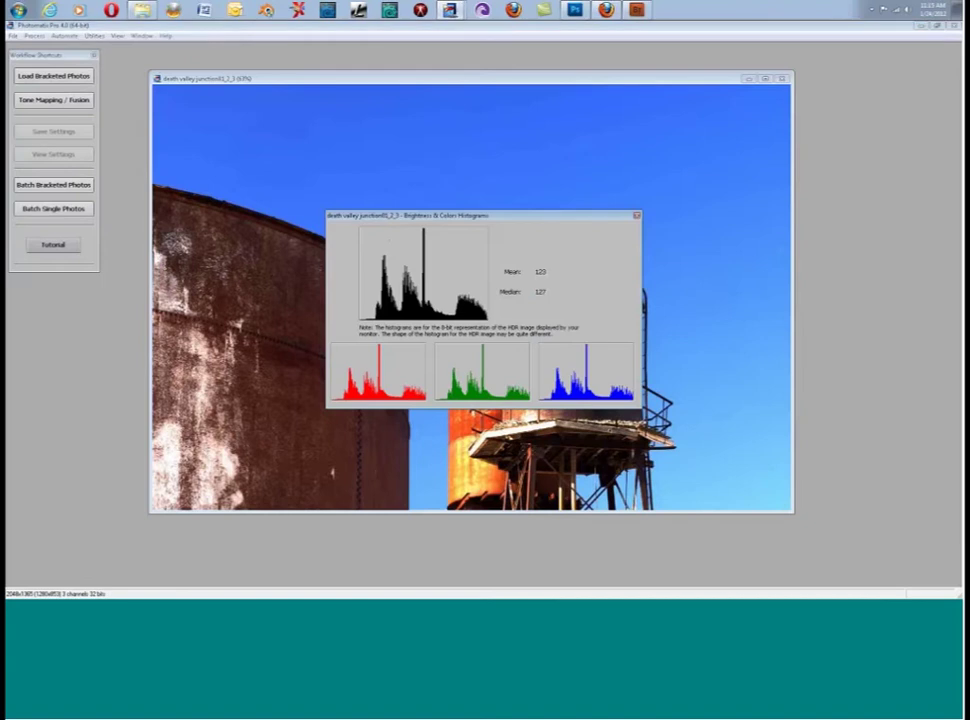
{"action": "left_click_drag", "start_coordinate": [420, 215], "coordinate": [595, 83]}
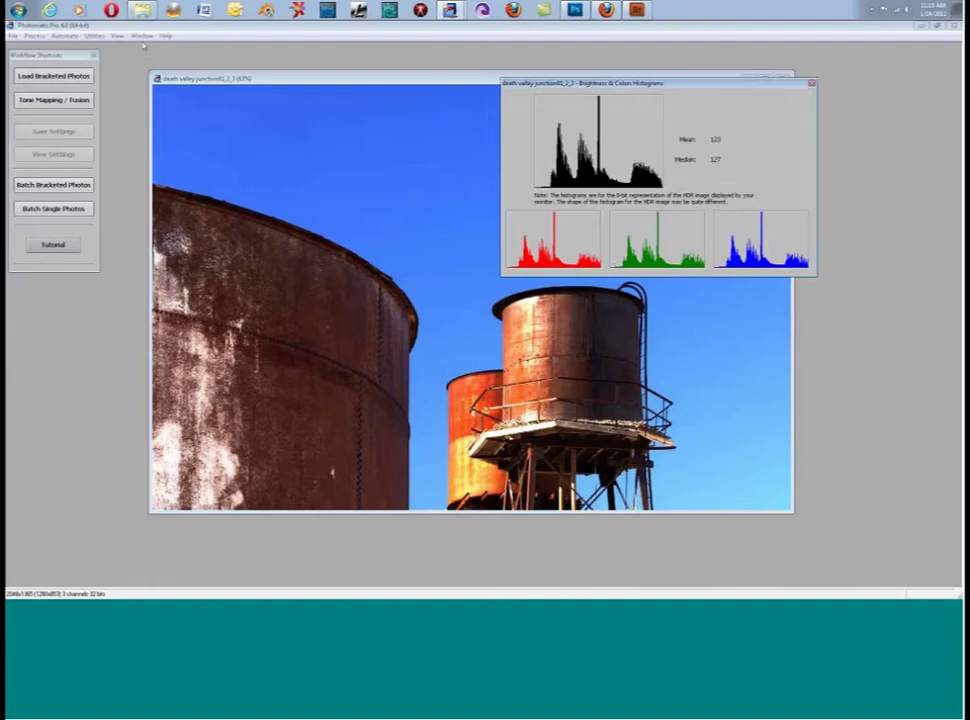
{"action": "left_click", "coordinate": [481, 95]}
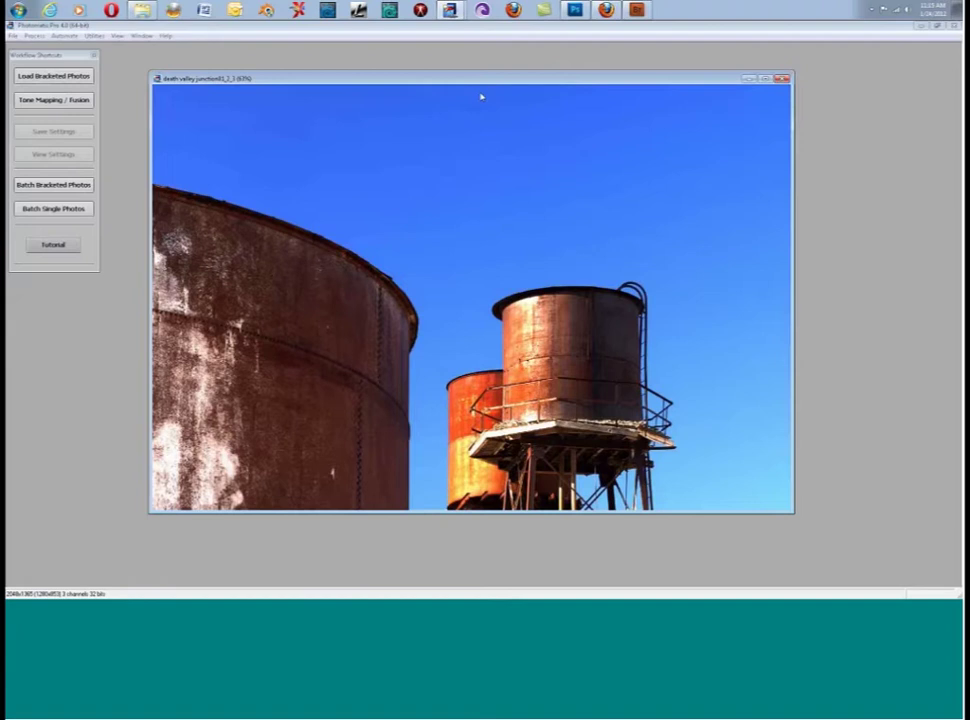
Step: Examine the 32-bit HDR brightness histogram of the merged image and close it
{"action": "left_click", "coordinate": [141, 35]}
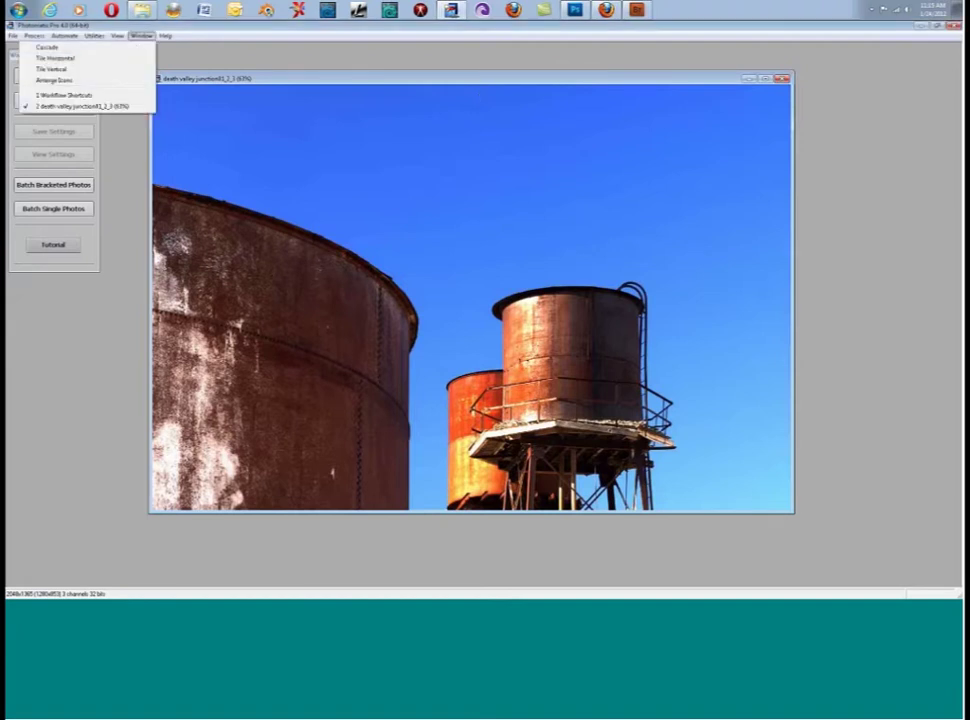
{"action": "mouse_move", "coordinate": [117, 35]}
{"action": "left_click", "coordinate": [43, 175]}
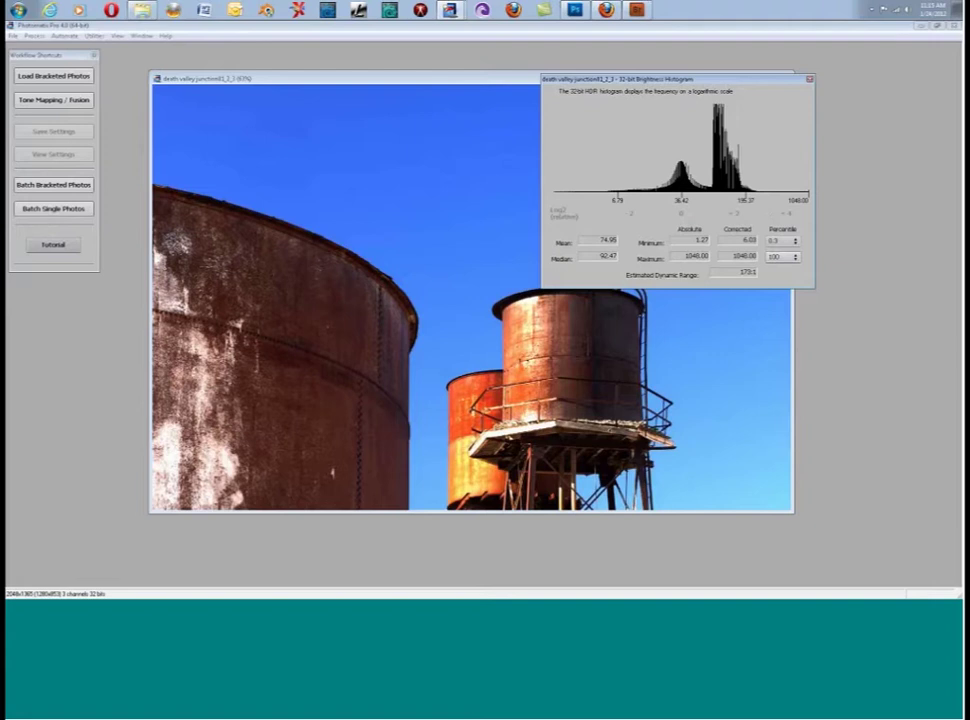
{"action": "left_click_drag", "start_coordinate": [800, 81], "coordinate": [780, 90]}
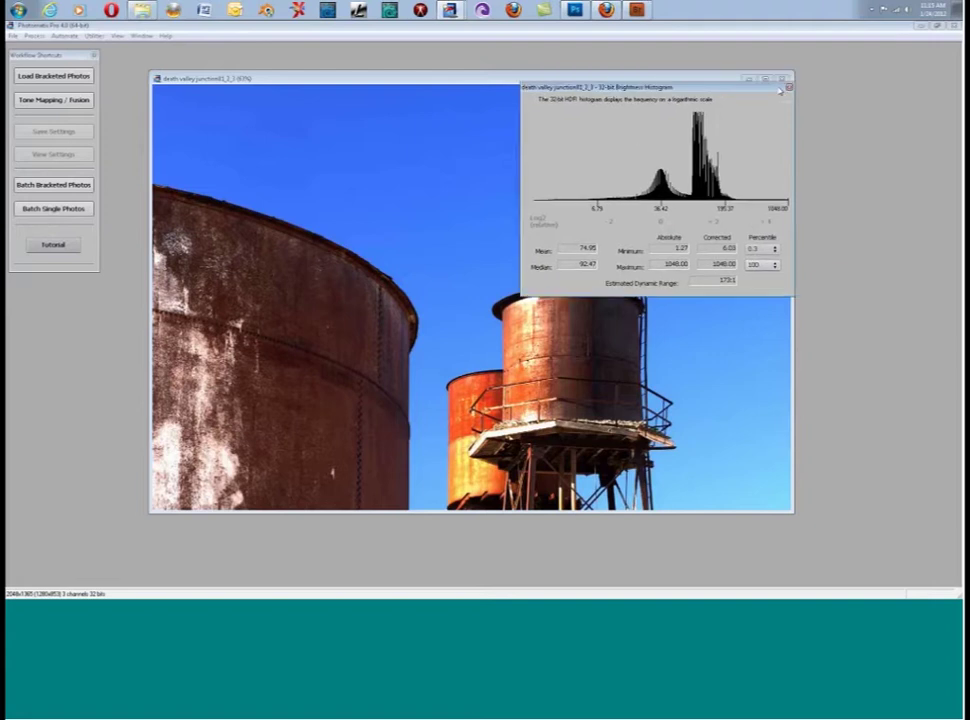
{"action": "left_click", "coordinate": [788, 88]}
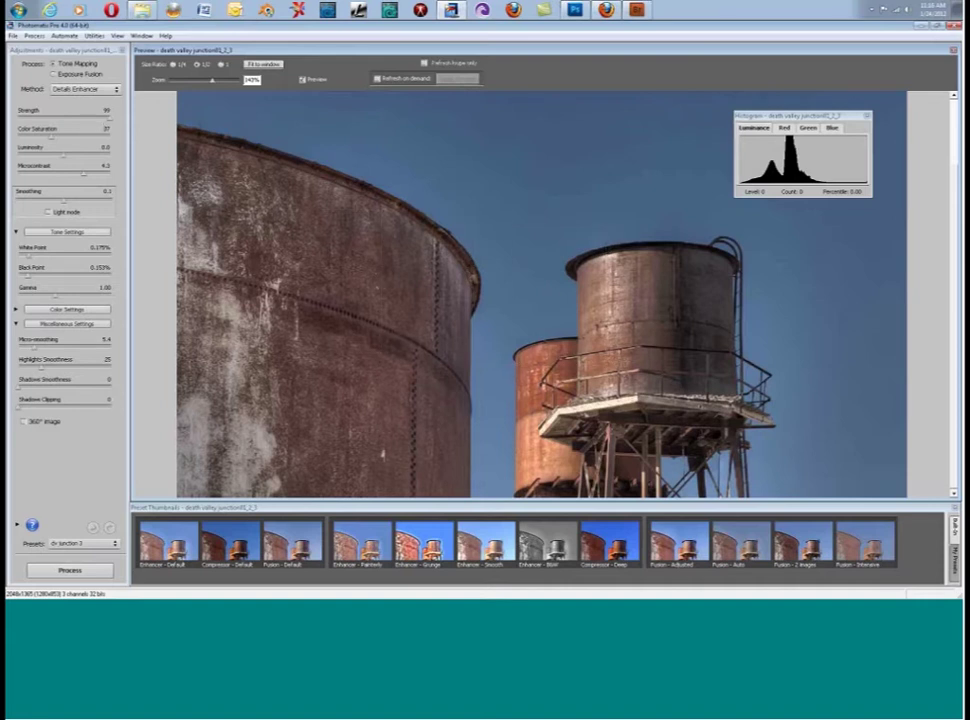
Step: Look through the list of saved presets and apply the Enhancer - Default preset to the water tower image
{"action": "left_click", "coordinate": [114, 548]}
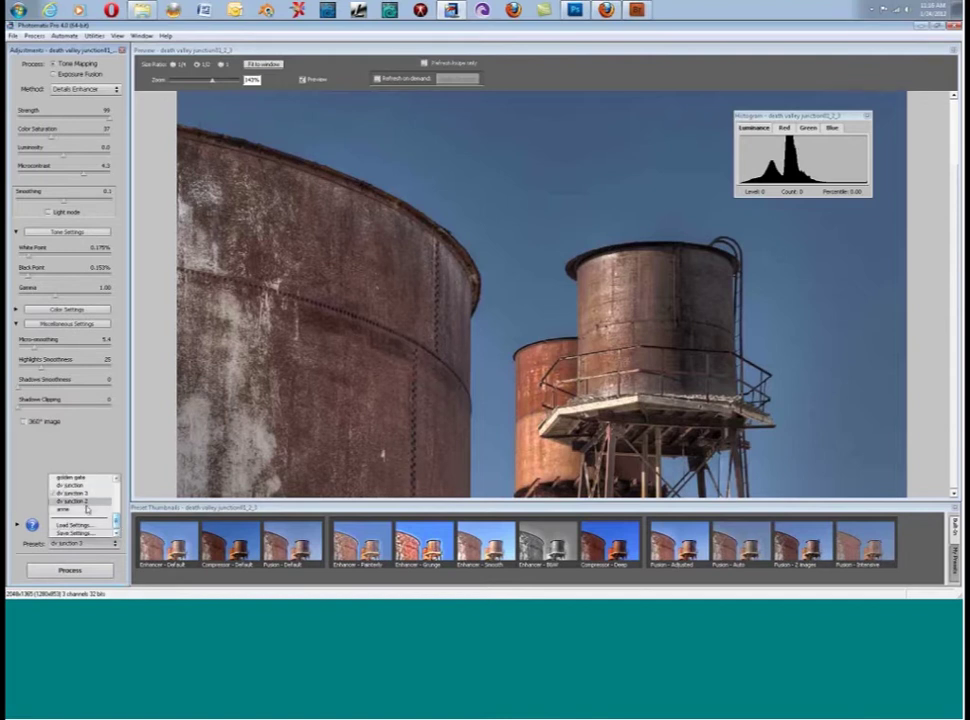
{"action": "left_click", "coordinate": [88, 531]}
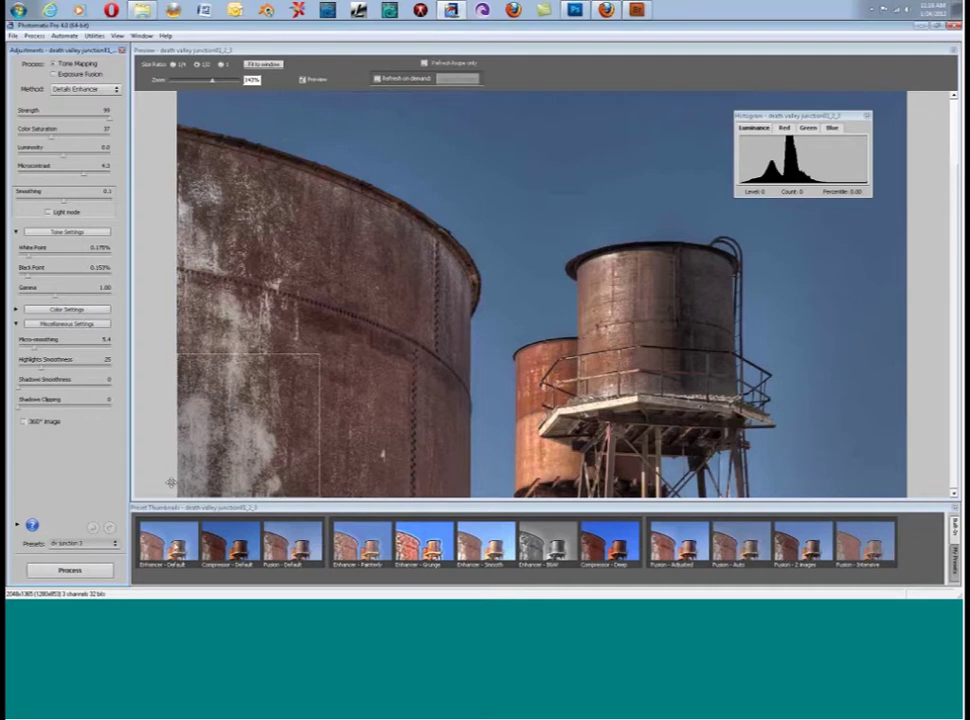
{"action": "left_click", "coordinate": [167, 543]}
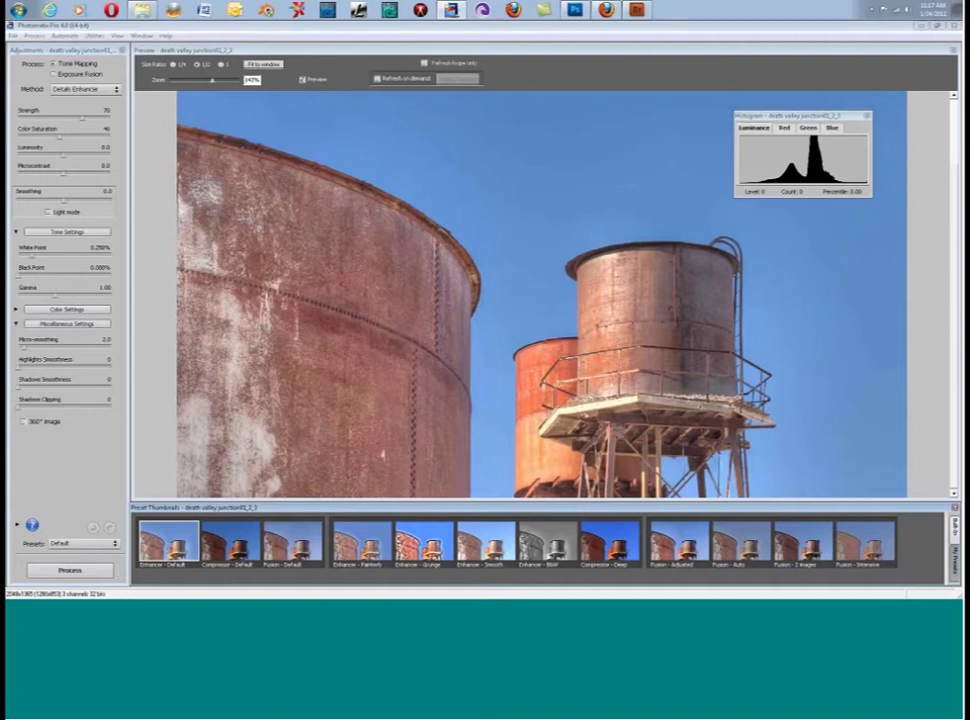
Step: Compare the Compressor - Deep, Fusion - 2 images, Fusion - Intensive, Fusion - Adjusted and Enhancer - Painterly presets, and return to Enhancer - Default
{"action": "left_click", "coordinate": [620, 545]}
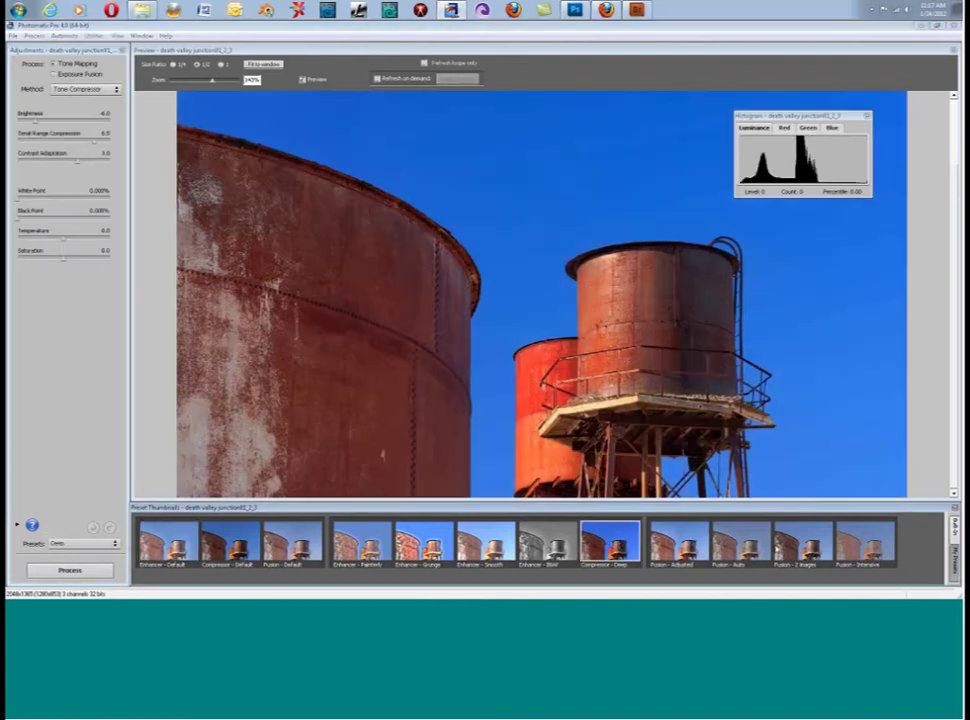
{"action": "left_click", "coordinate": [803, 545]}
{"action": "left_click", "coordinate": [851, 541]}
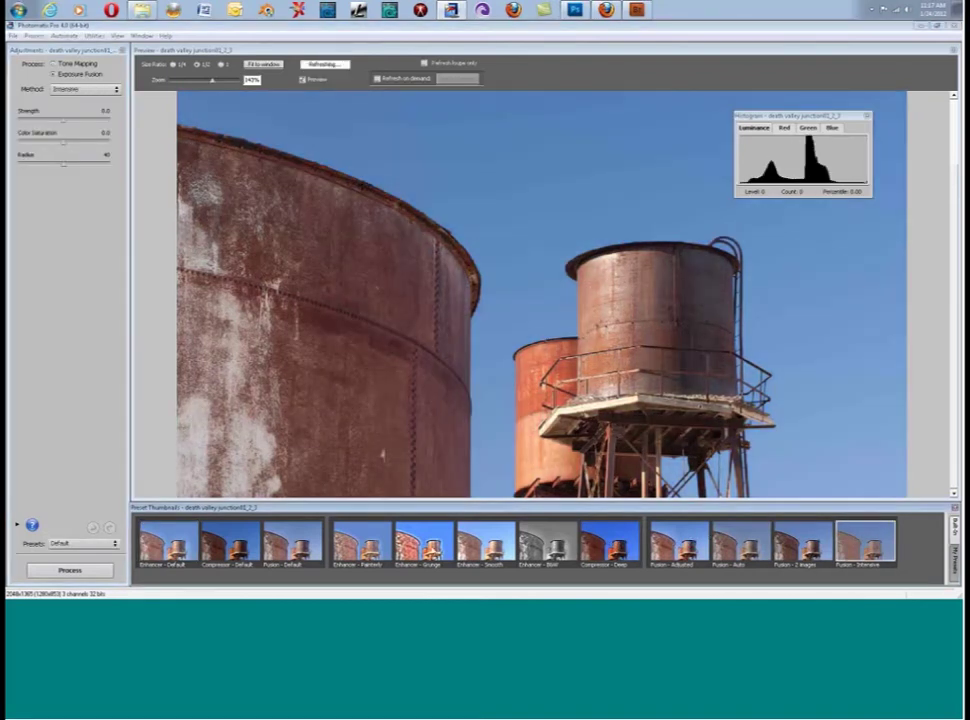
{"action": "left_click", "coordinate": [679, 543]}
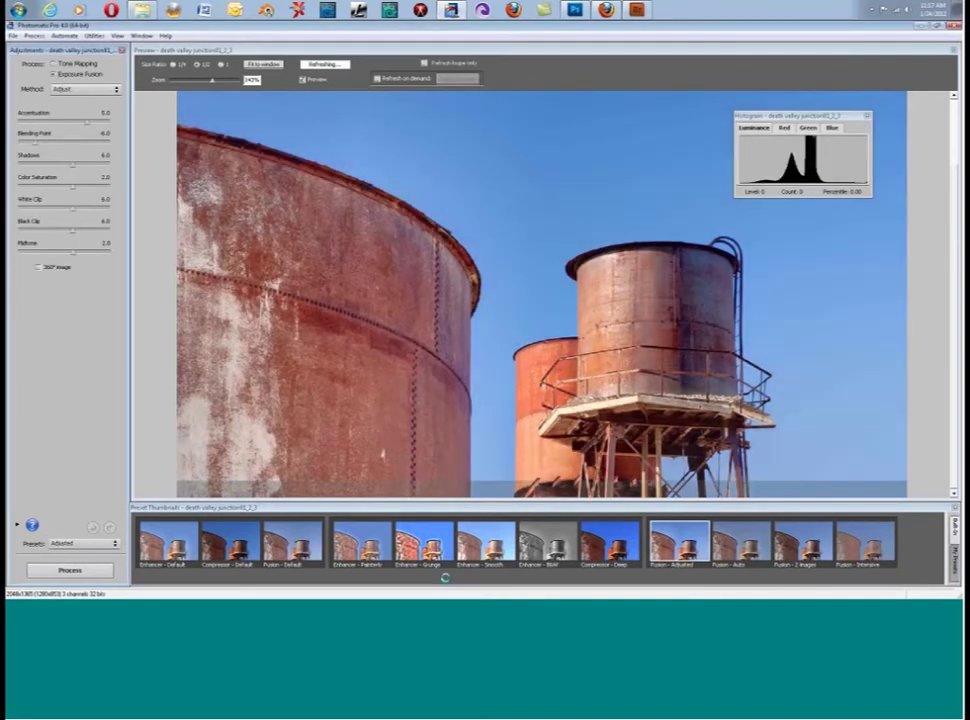
{"action": "left_click", "coordinate": [383, 544]}
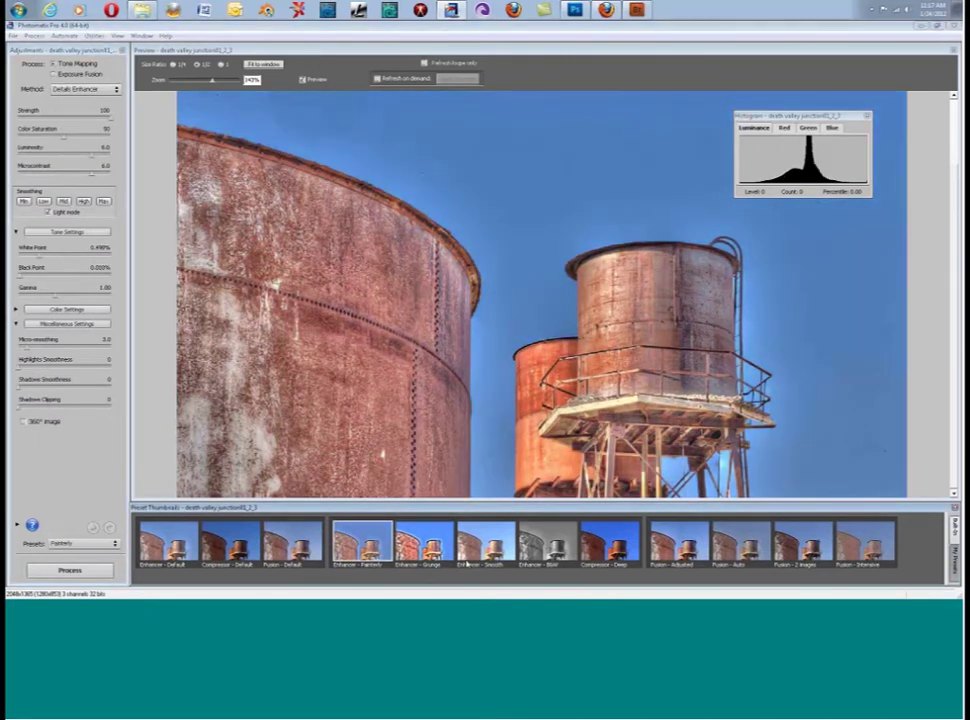
{"action": "left_click", "coordinate": [168, 543]}
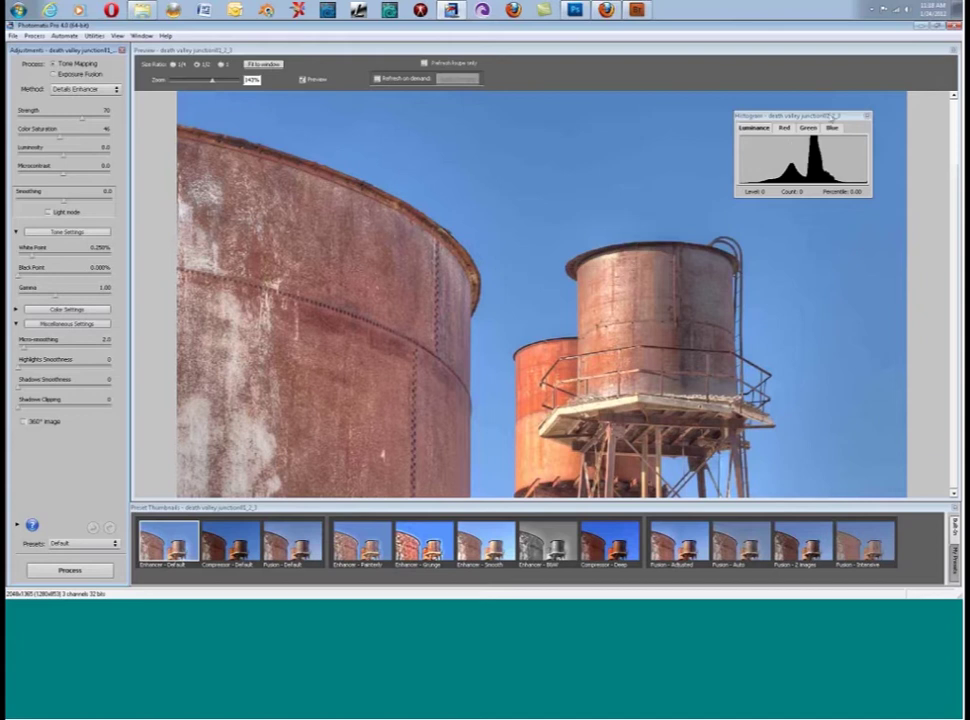
Step: Move the histogram farther from the towers, and briefly expand and collapse the Color Settings
{"action": "left_click", "coordinate": [833, 117]}
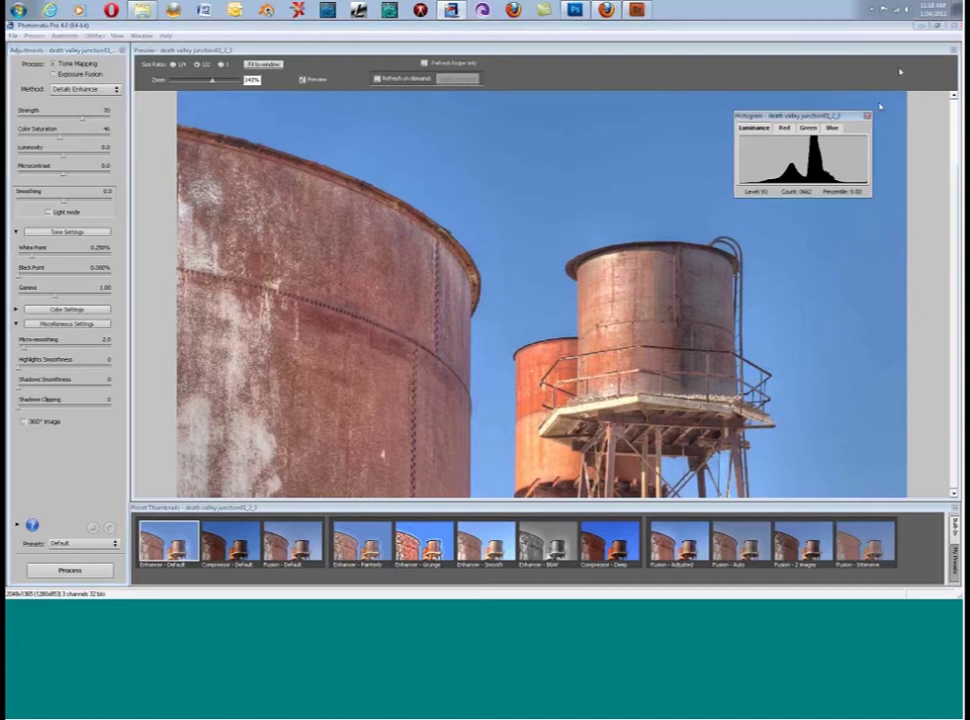
{"action": "left_click_drag", "start_coordinate": [790, 116], "coordinate": [862, 66]}
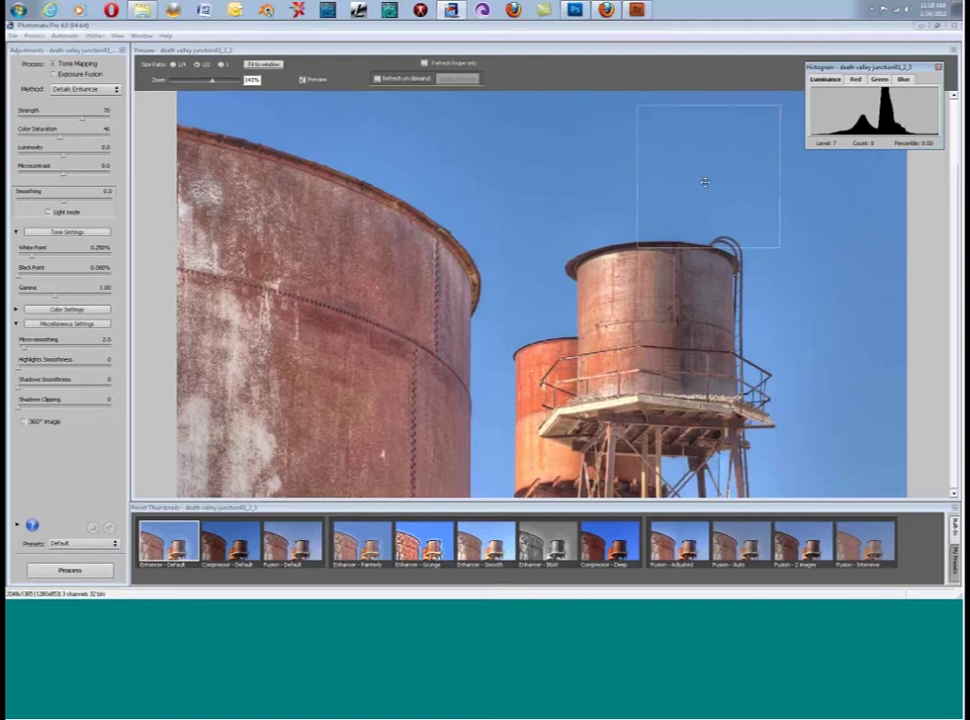
{"action": "left_click", "coordinate": [688, 203]}
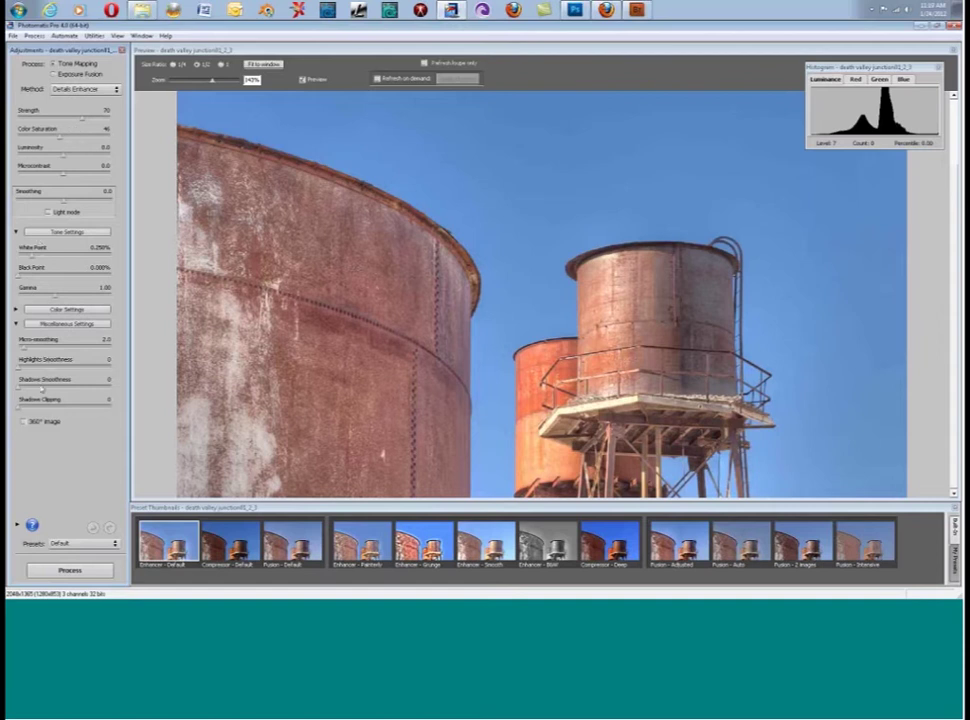
{"action": "left_click", "coordinate": [67, 309]}
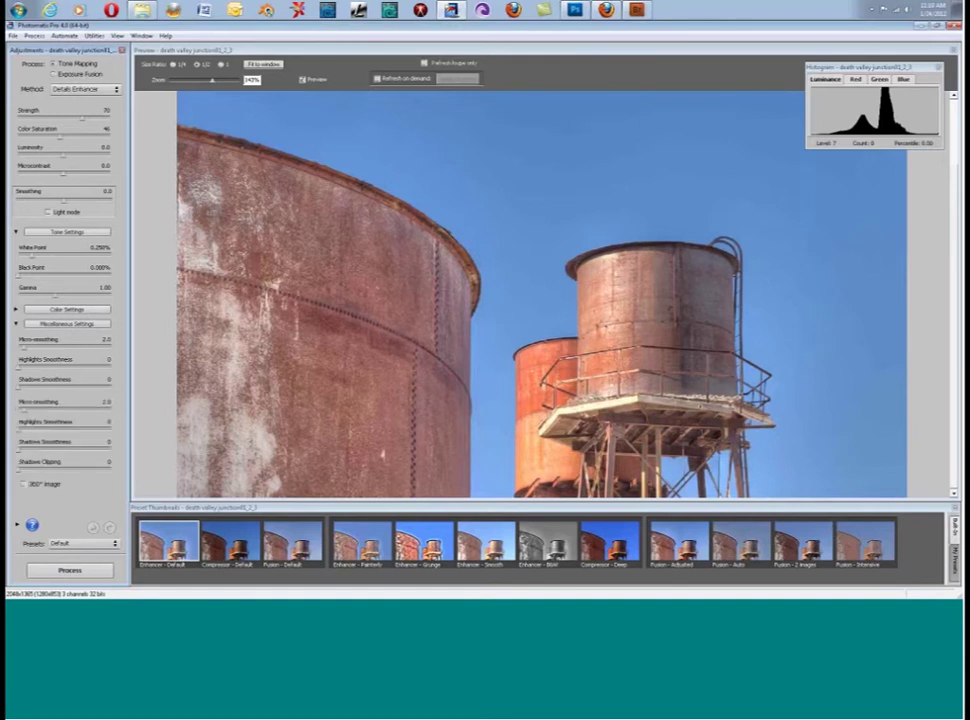
{"action": "left_click", "coordinate": [18, 314]}
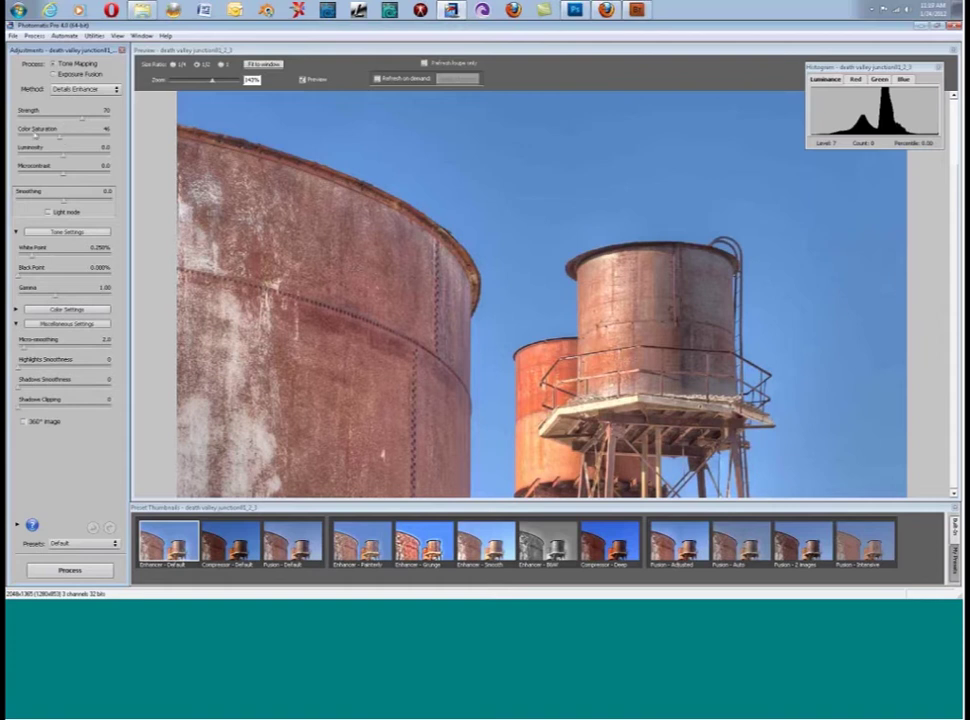
Step: Try different Color Saturation levels against the Enhancer - Default preset, and set Color Saturation to 0
{"action": "left_click_drag", "start_coordinate": [59, 139], "coordinate": [17, 140]}
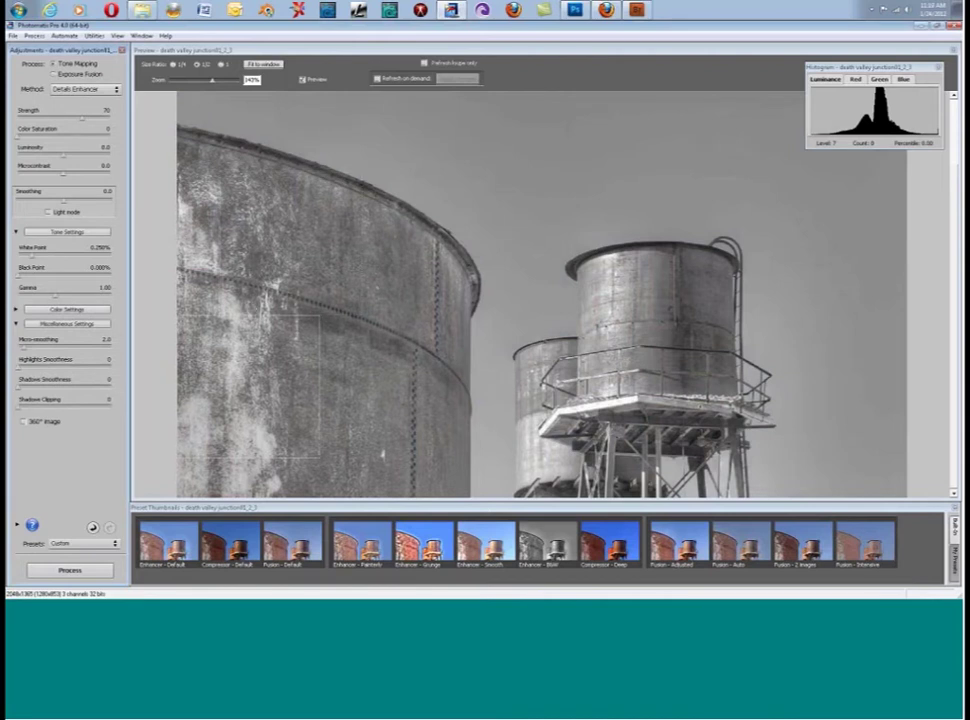
{"action": "left_click", "coordinate": [168, 543]}
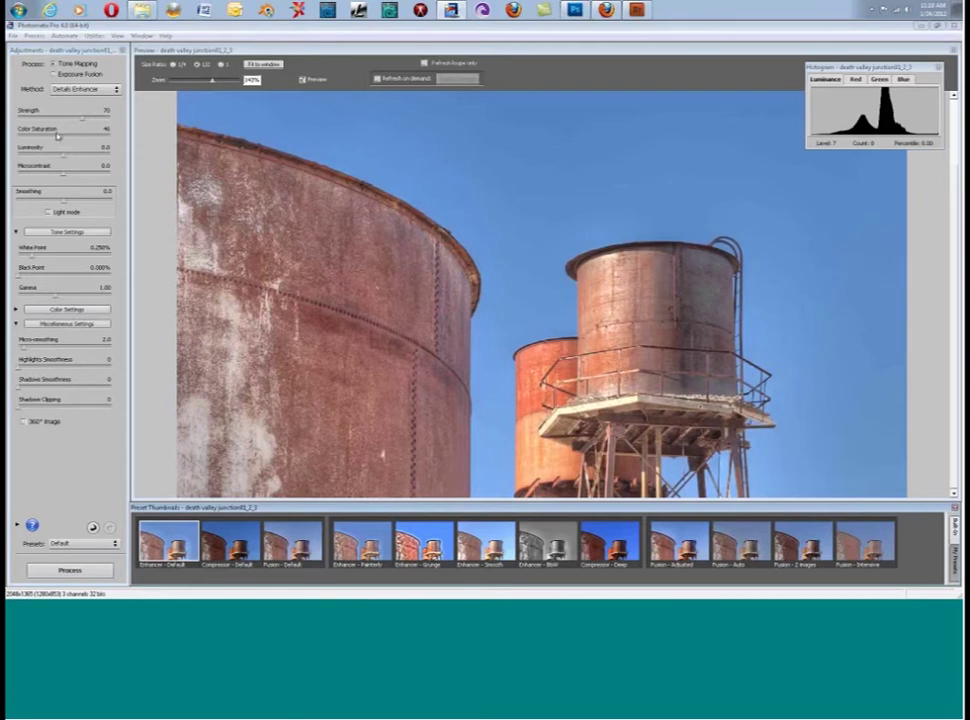
{"action": "left_click_drag", "start_coordinate": [60, 138], "coordinate": [106, 131]}
{"action": "left_click_drag", "start_coordinate": [60, 140], "coordinate": [10, 133]}
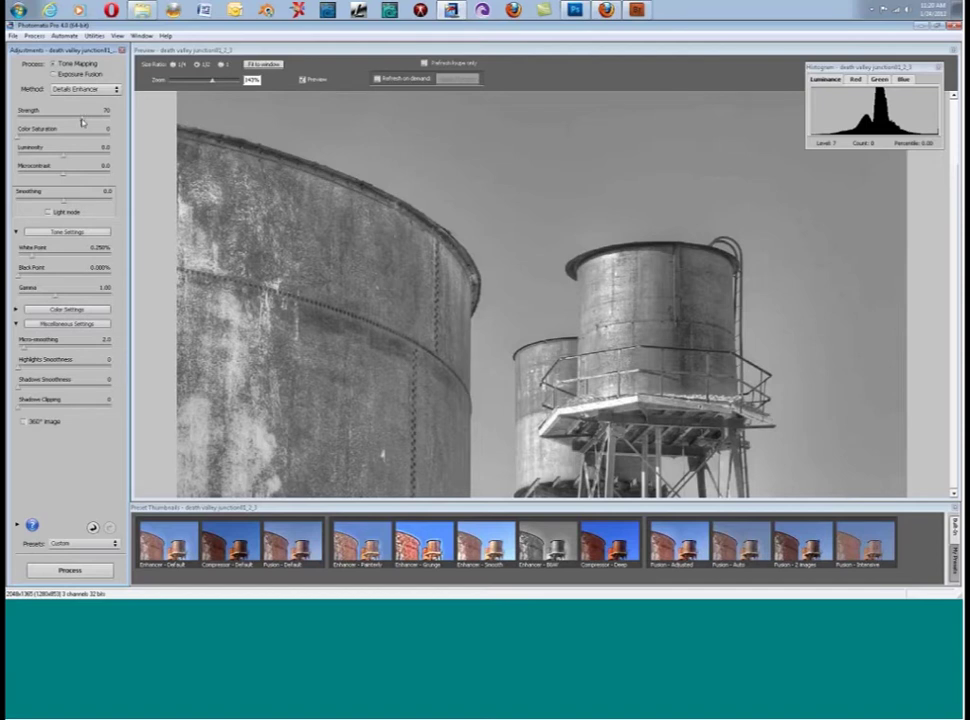
Step: Compare the tank's detail with Strength at 0, 45 and 77, and set Strength to 100
{"action": "left_click_drag", "start_coordinate": [82, 119], "coordinate": [17, 125]}
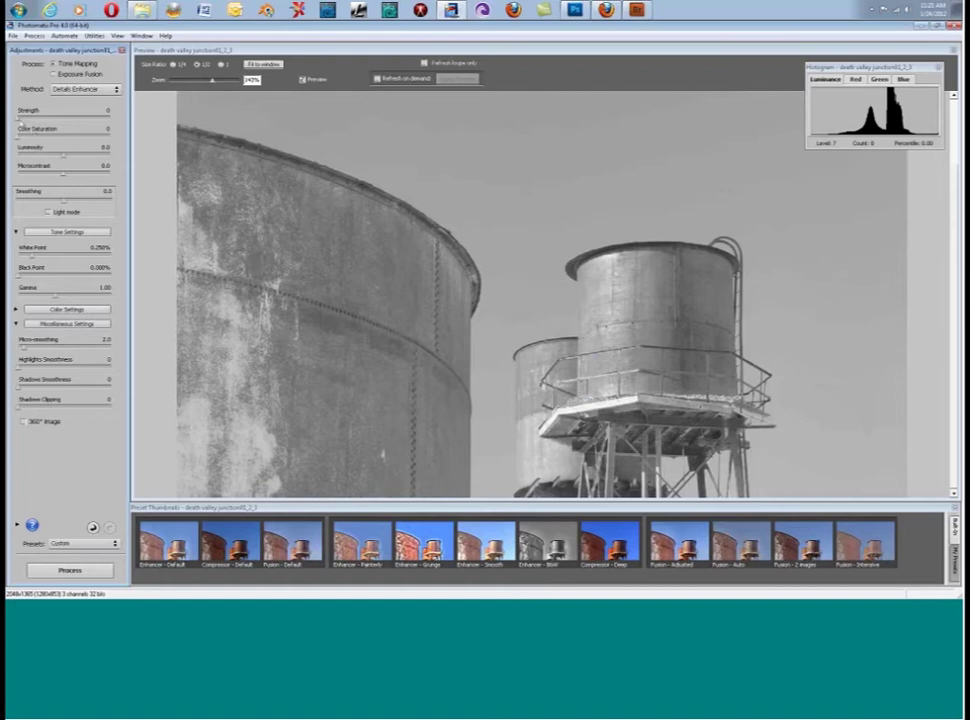
{"action": "left_click_drag", "start_coordinate": [26, 121], "coordinate": [48, 124]}
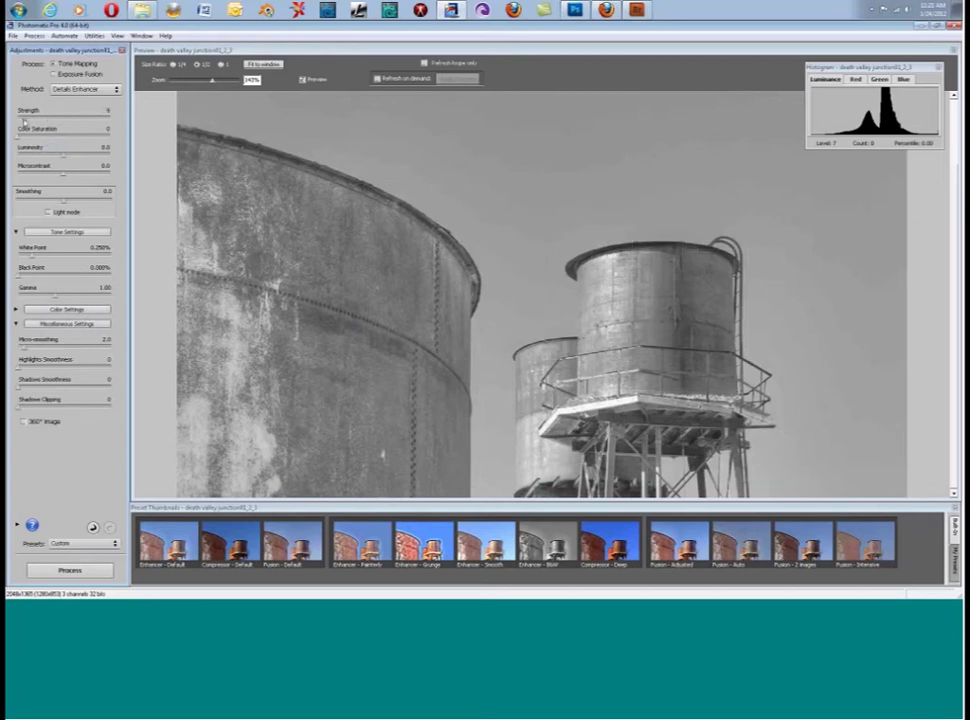
{"action": "left_click_drag", "start_coordinate": [24, 121], "coordinate": [17, 123]}
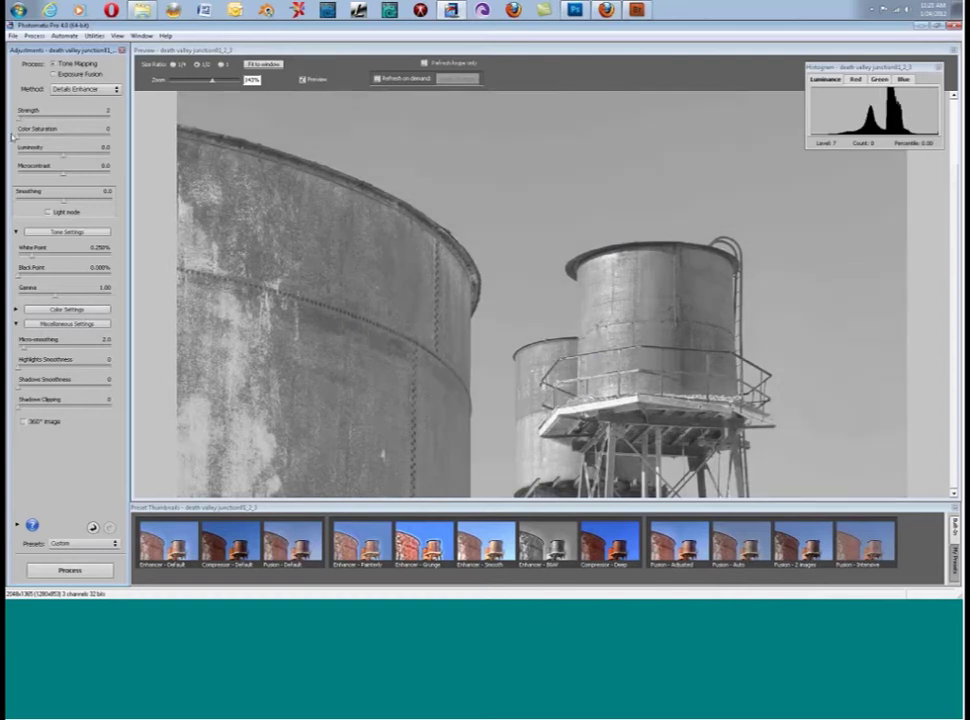
{"action": "left_click_drag", "start_coordinate": [17, 120], "coordinate": [59, 122]}
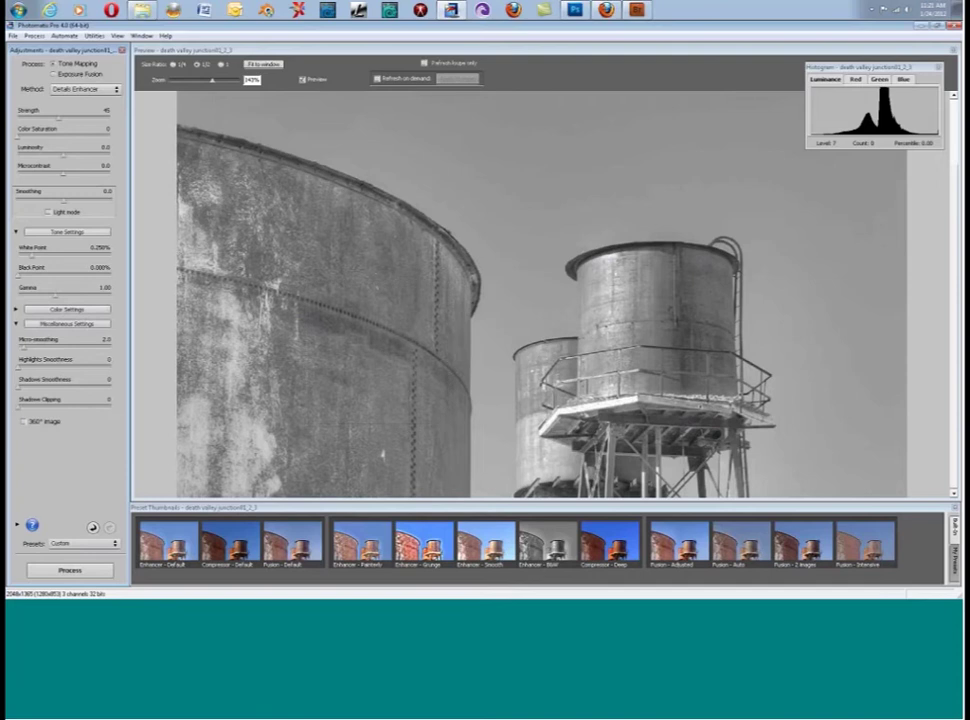
{"action": "left_click_drag", "start_coordinate": [58, 118], "coordinate": [88, 119]}
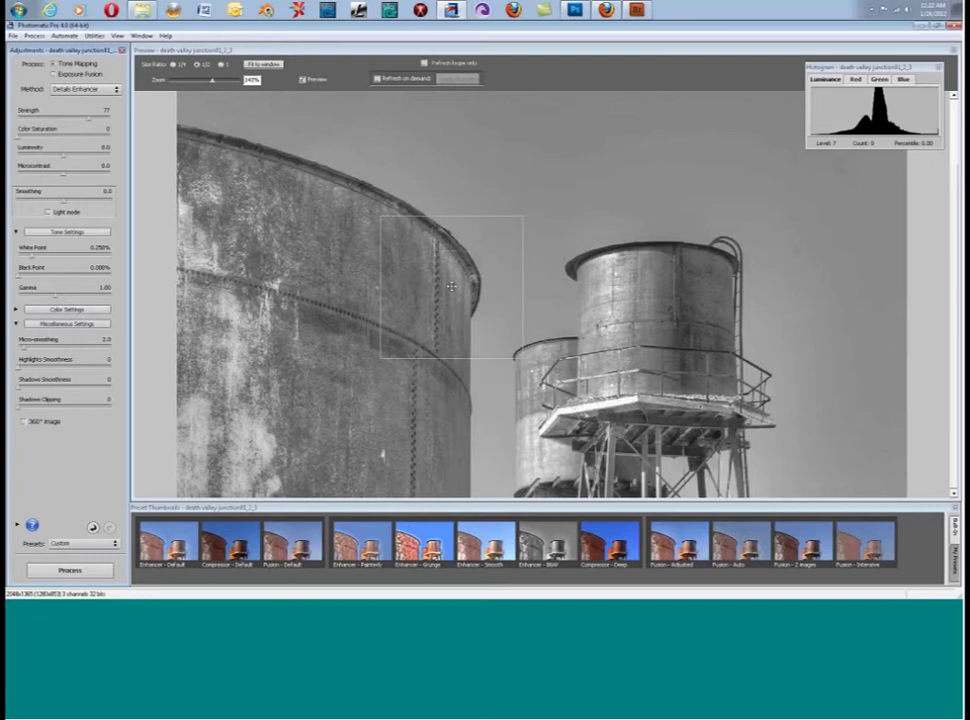
{"action": "left_click_drag", "start_coordinate": [88, 117], "coordinate": [113, 120]}
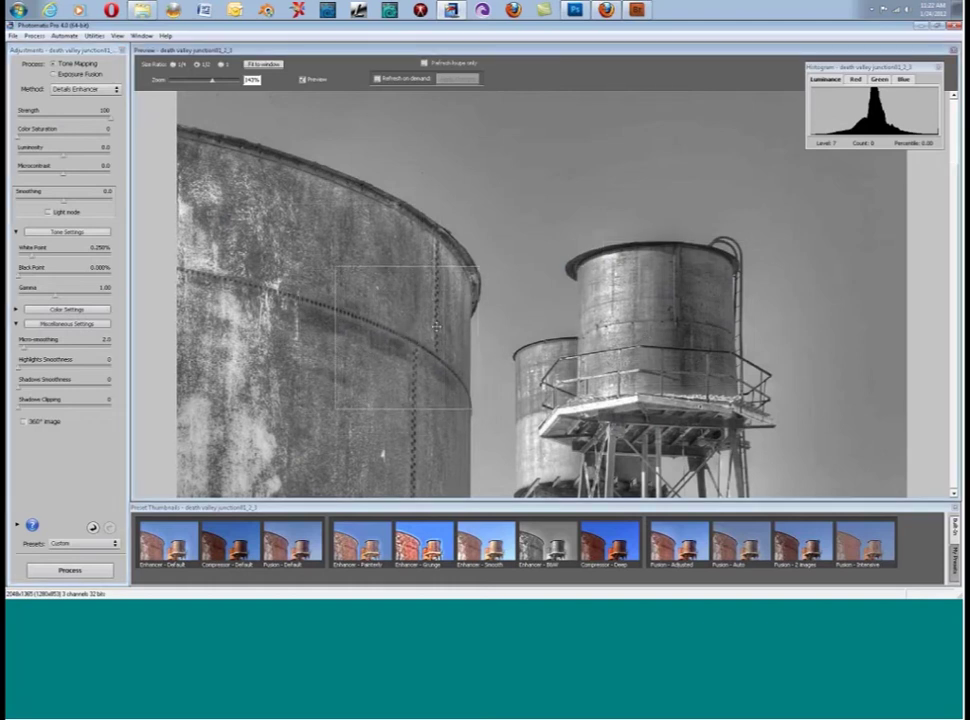
Step: Inspect the large tank's riveted seams, the small tower and the sky in the Loupe, and close it
{"action": "left_click", "coordinate": [436, 325]}
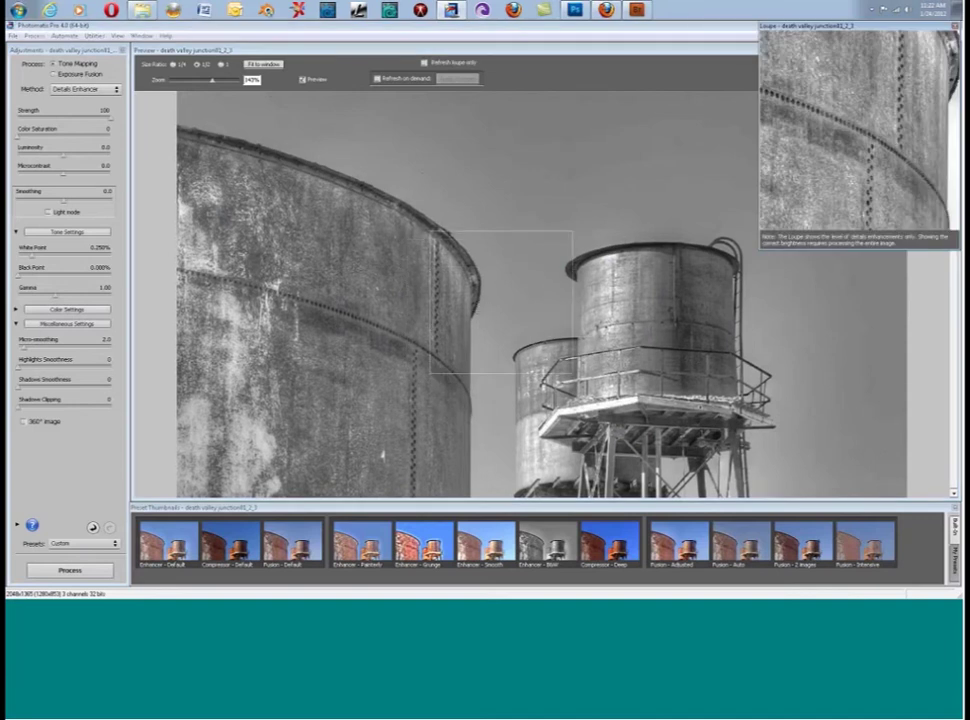
{"action": "left_click_drag", "start_coordinate": [870, 25], "coordinate": [430, 104]}
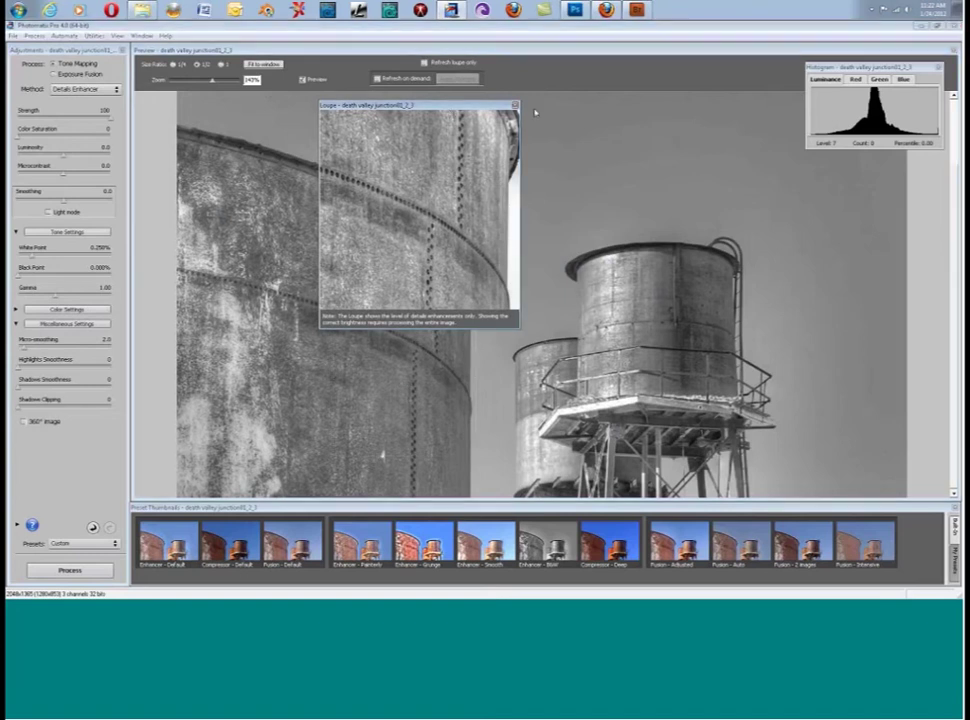
{"action": "left_click_drag", "start_coordinate": [420, 104], "coordinate": [513, 104]}
{"action": "left_click", "coordinate": [311, 308]}
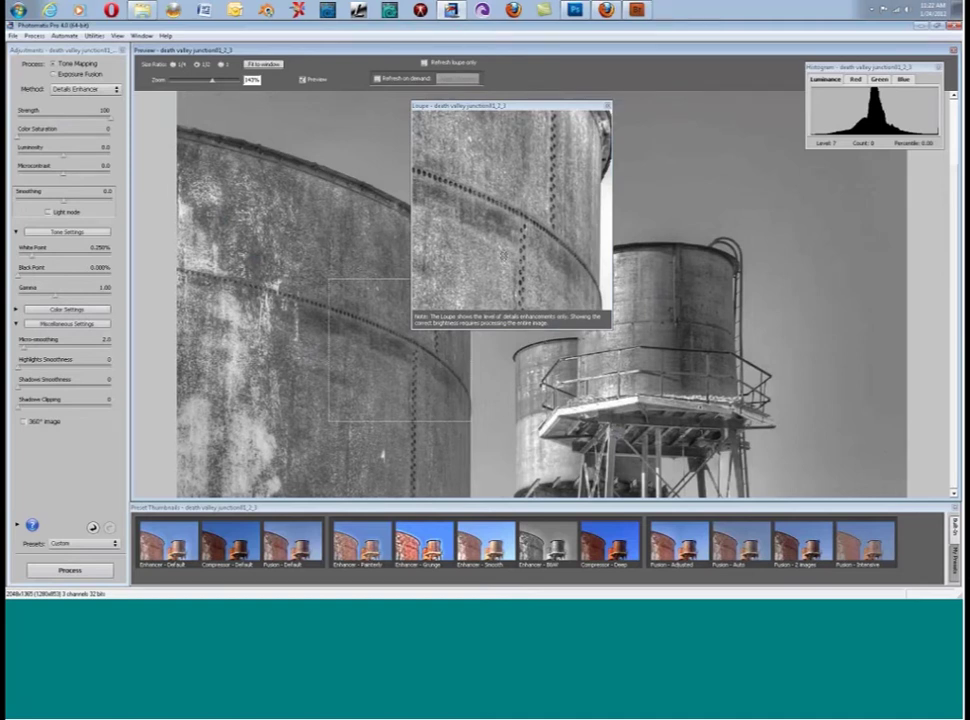
{"action": "left_click", "coordinate": [609, 284]}
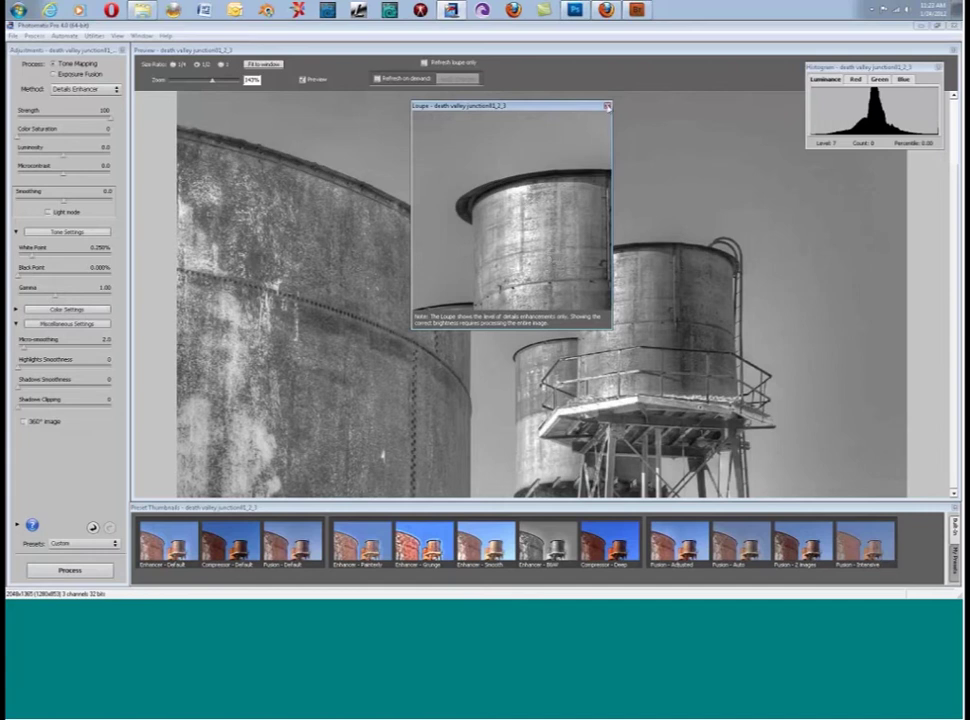
{"action": "left_click", "coordinate": [606, 105]}
{"action": "left_click", "coordinate": [636, 133]}
{"action": "left_click", "coordinate": [609, 108]}
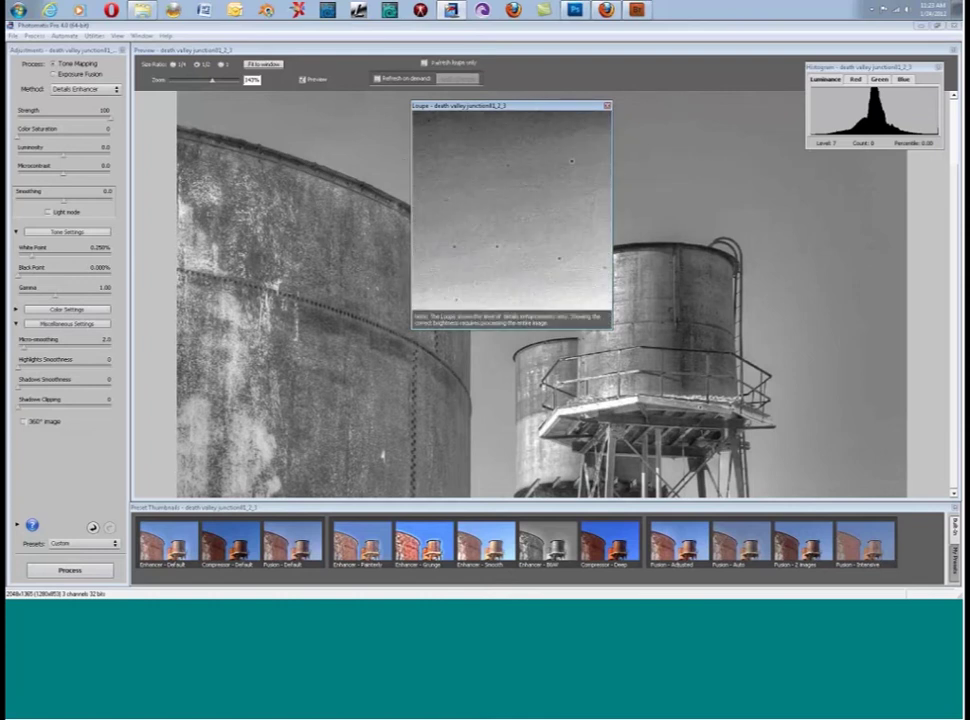
{"action": "left_click_drag", "start_coordinate": [498, 109], "coordinate": [784, 243]}
{"action": "left_click", "coordinate": [894, 238]}
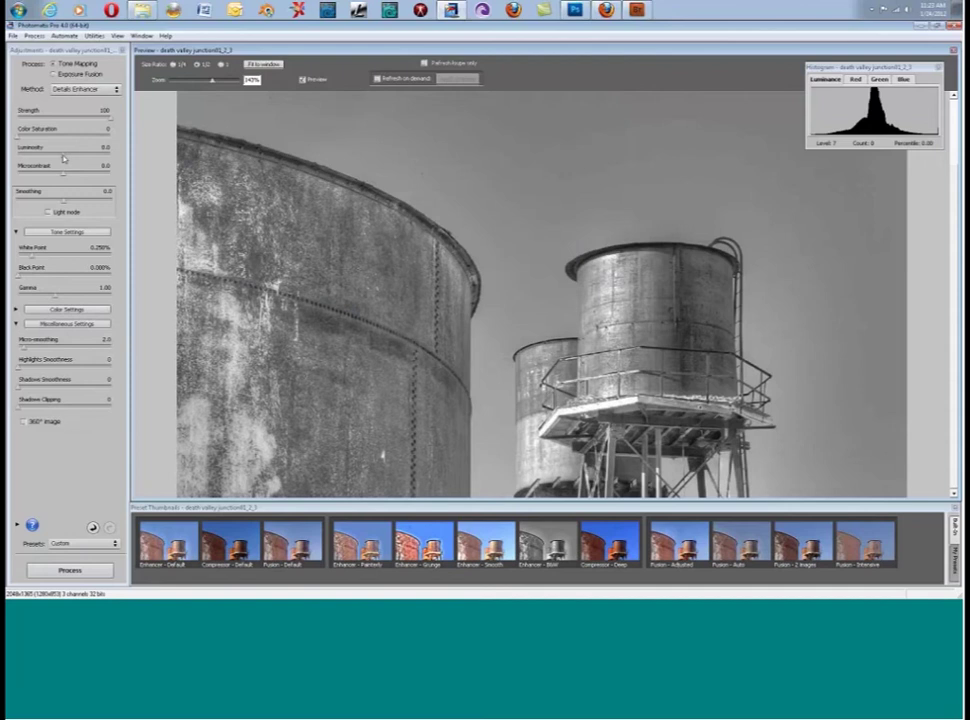
Step: Try Luminosity at 5.0 and -4.4, and reset it to 0
{"action": "left_click_drag", "start_coordinate": [63, 158], "coordinate": [86, 159]}
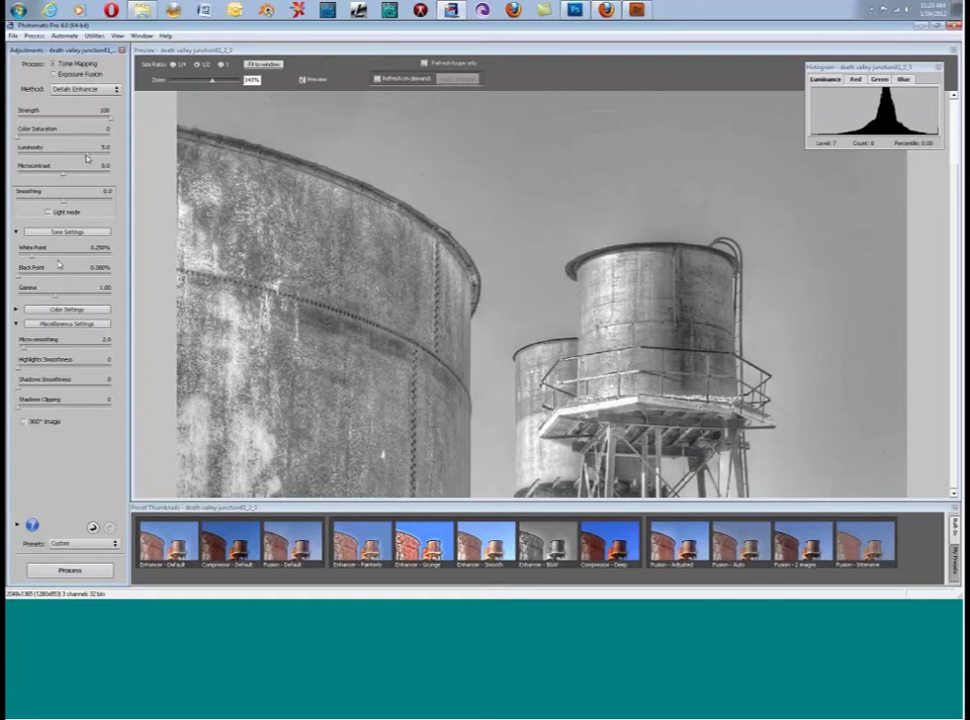
{"action": "left_click_drag", "start_coordinate": [97, 155], "coordinate": [40, 158]}
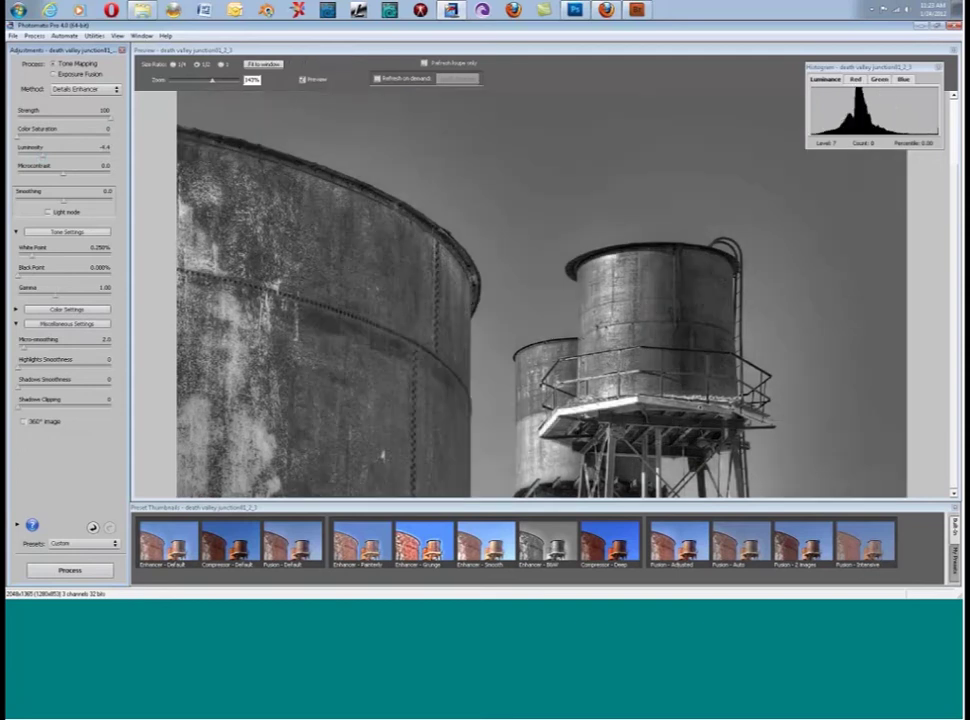
{"action": "double_click", "coordinate": [97, 147]}
{"action": "type", "text": "0"}
{"action": "key", "text": "Return"}
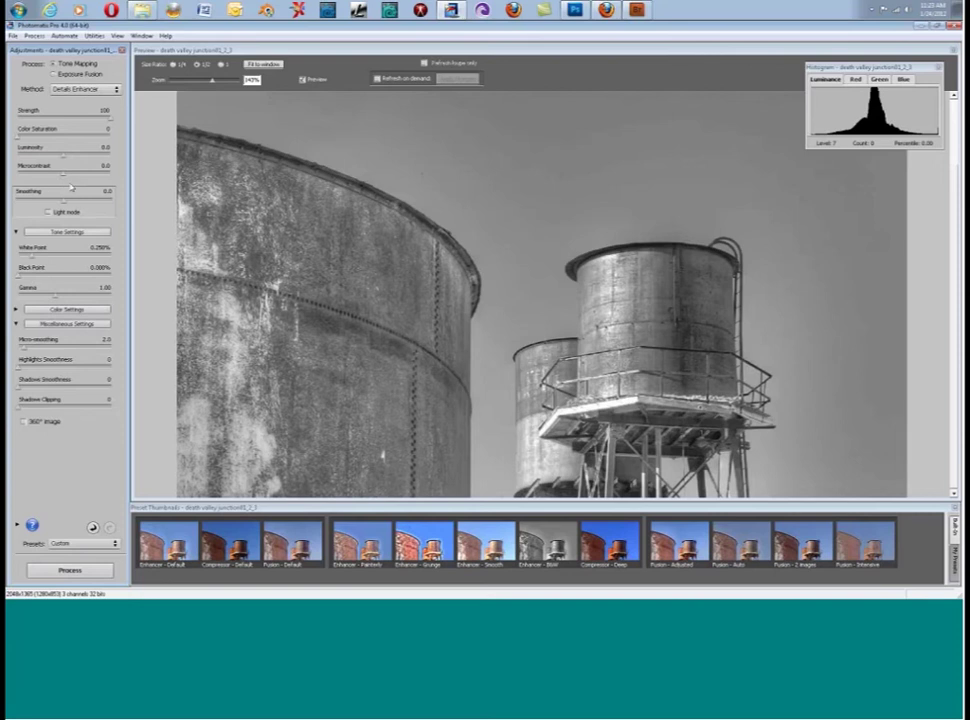
Step: Set Microcontrast to 2.3 after trying 6.7, and raise the White Point to 0.669%
{"action": "mouse_move", "coordinate": [64, 176]}
{"action": "left_mouse_down"}
{"action": "mouse_move", "coordinate": [84, 179]}
{"action": "mouse_move", "coordinate": [63, 175]}
{"action": "left_mouse_up"}
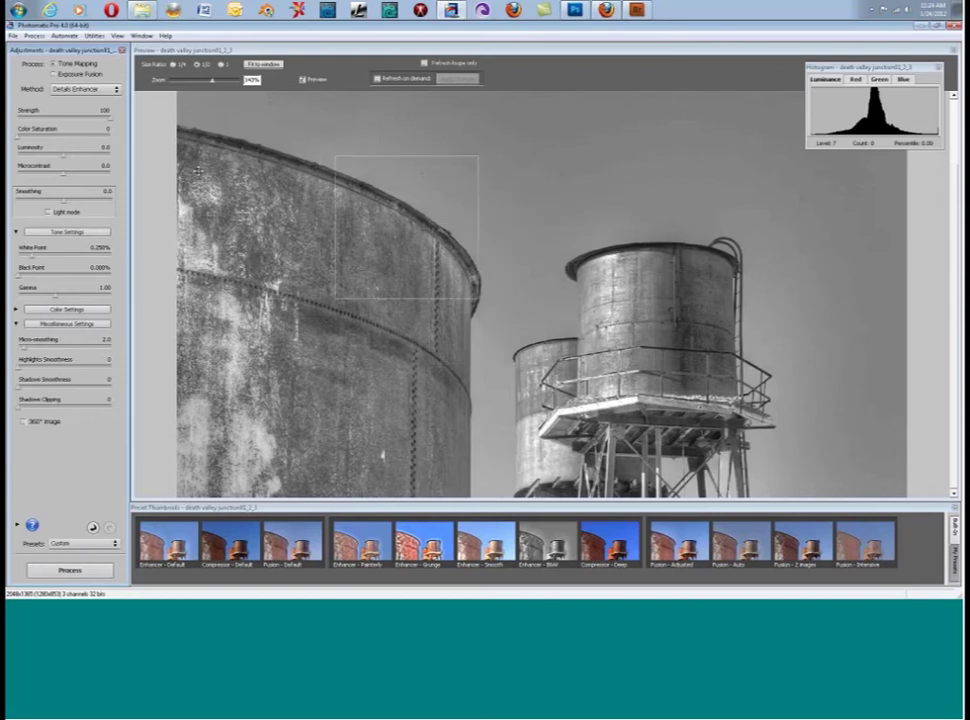
{"action": "left_click_drag", "start_coordinate": [55, 176], "coordinate": [96, 179]}
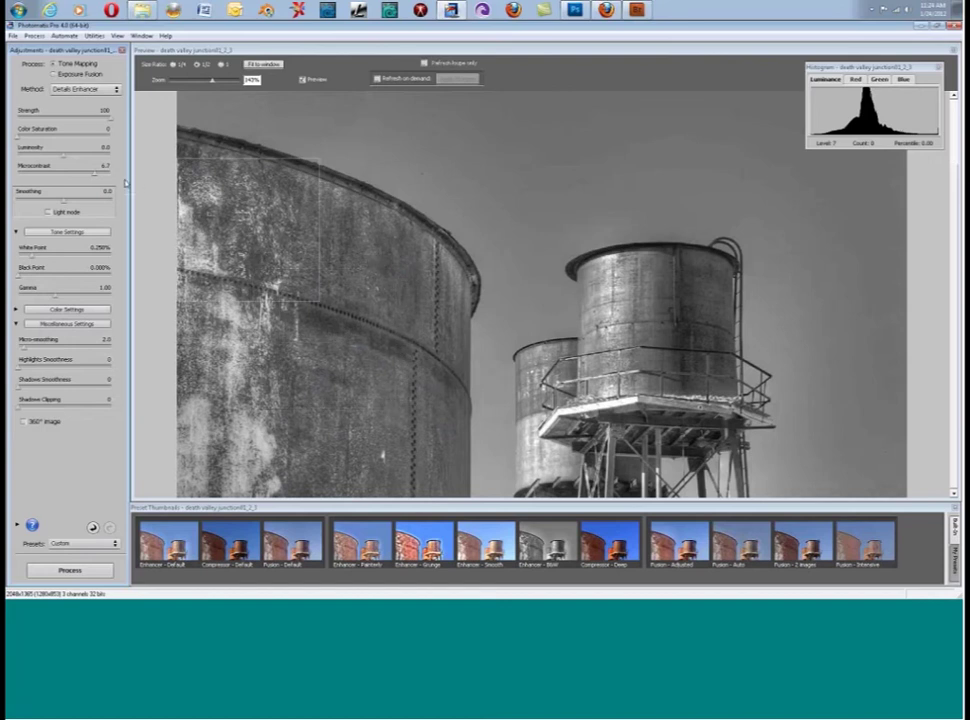
{"action": "left_click", "coordinate": [95, 176]}
{"action": "left_click_drag", "start_coordinate": [95, 176], "coordinate": [73, 176]}
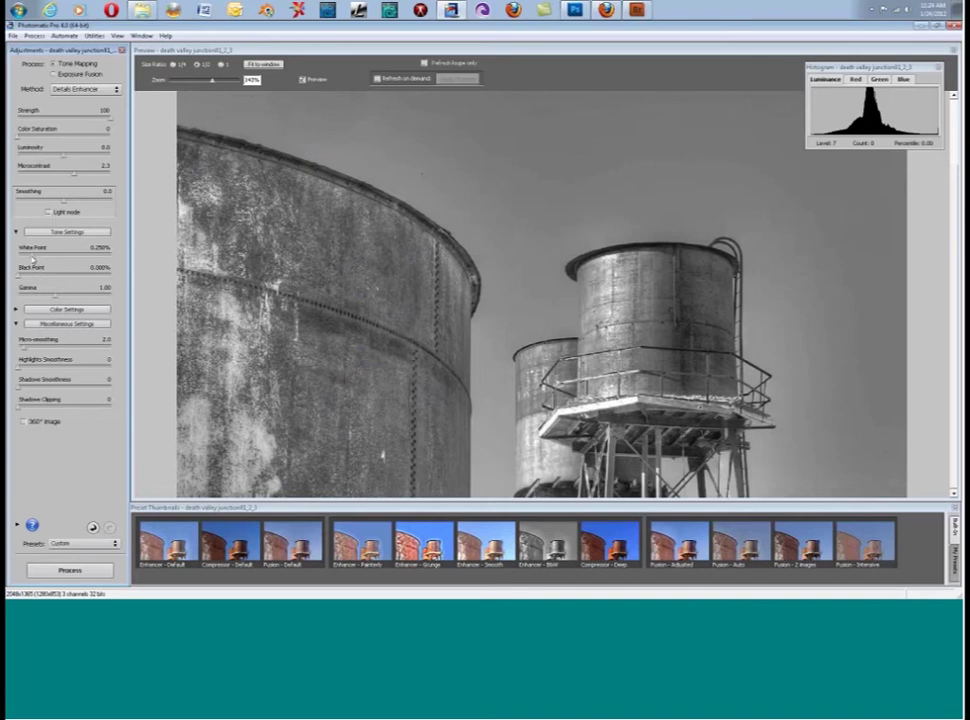
{"action": "left_click_drag", "start_coordinate": [33, 259], "coordinate": [67, 268]}
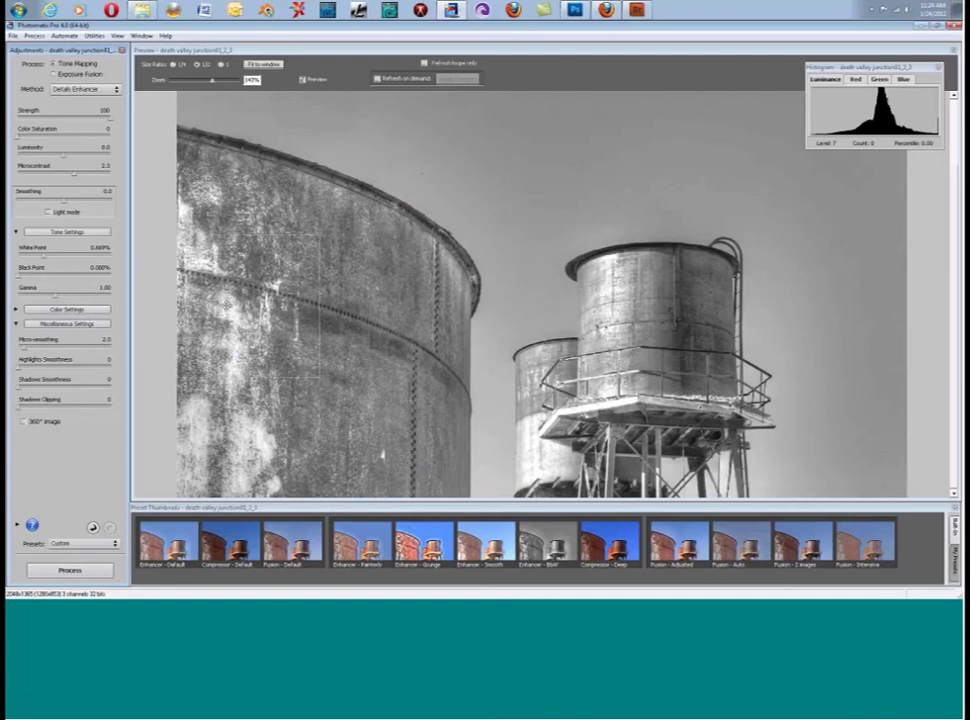
Step: Inspect the large tank's weathered surface in the Loupe, and close it
{"action": "left_click", "coordinate": [216, 252]}
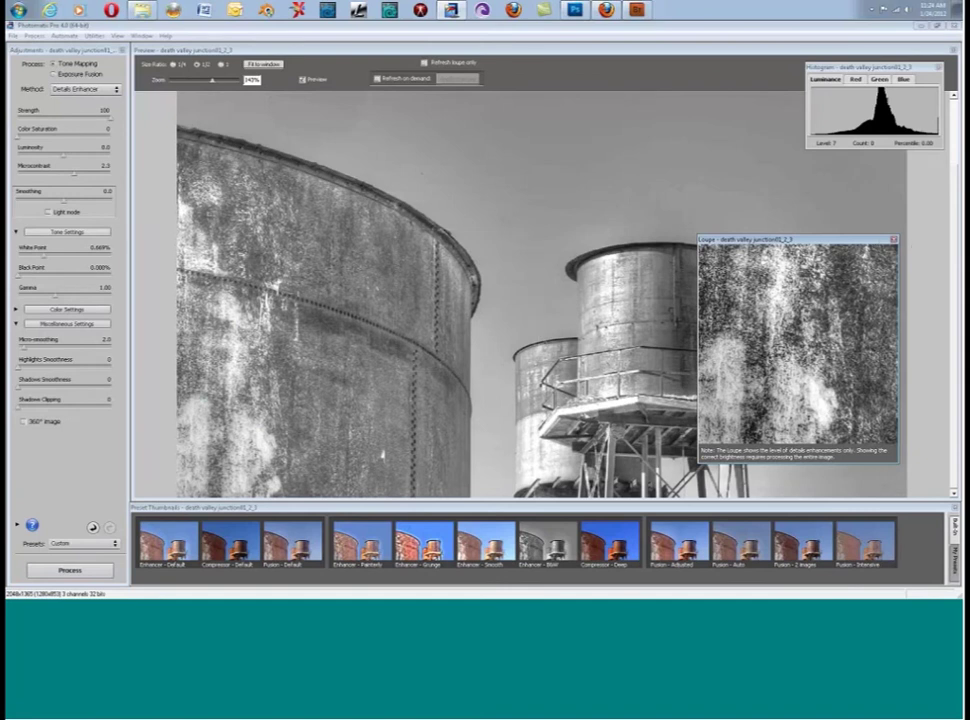
{"action": "left_click_drag", "start_coordinate": [850, 239], "coordinate": [887, 175]}
{"action": "left_click", "coordinate": [931, 176]}
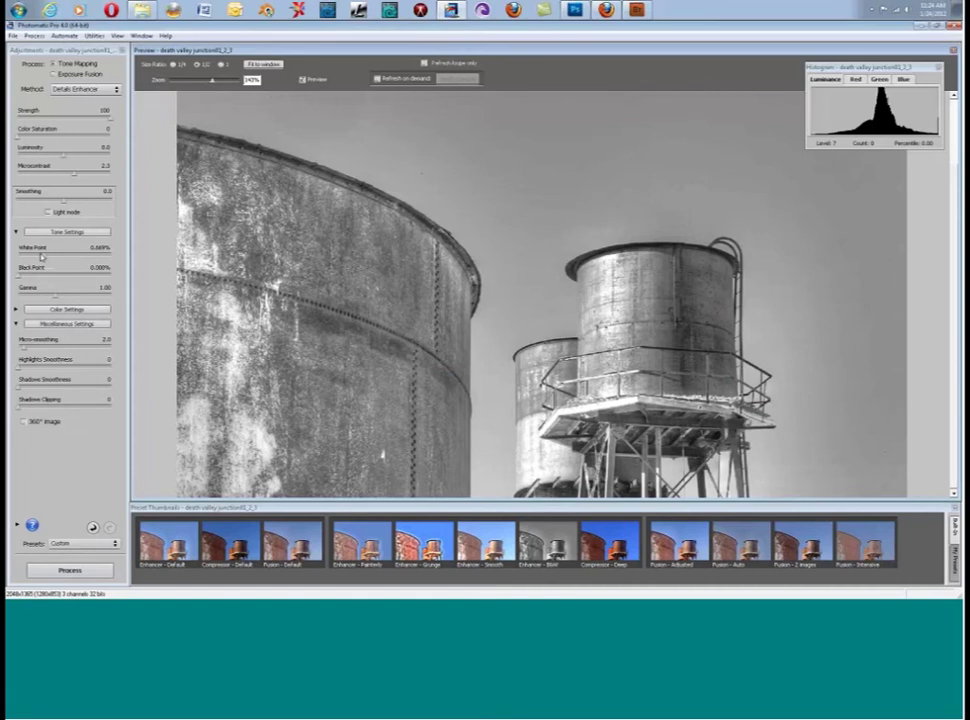
Step: Set the White Point to 0.153% and the Black Point to 0.175%
{"action": "left_click_drag", "start_coordinate": [41, 257], "coordinate": [21, 262]}
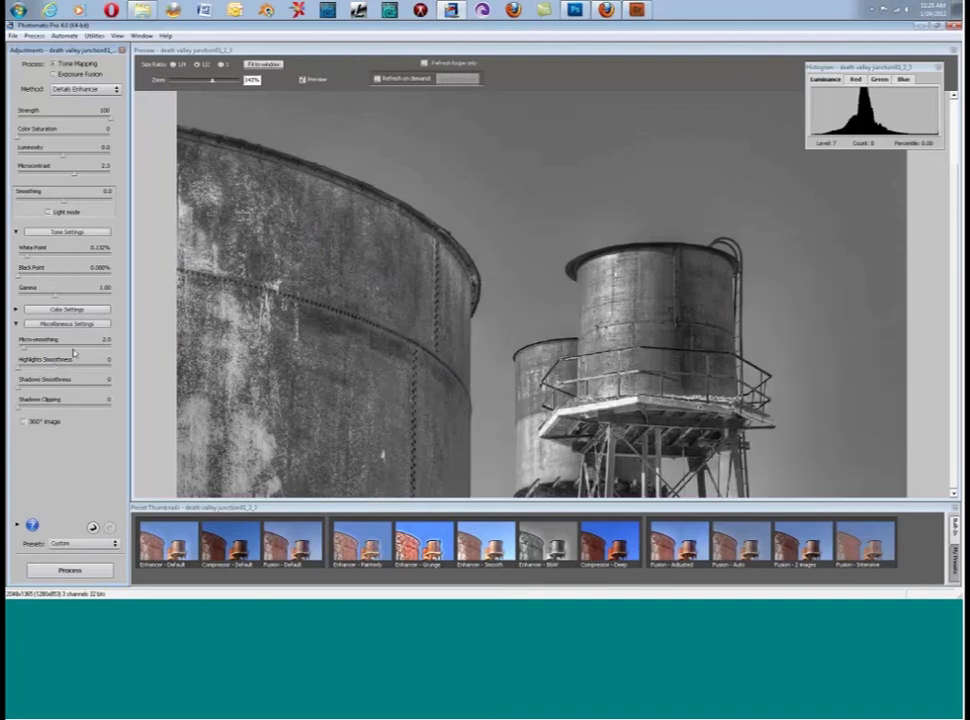
{"action": "left_click_drag", "start_coordinate": [27, 258], "coordinate": [28, 258]}
{"action": "left_click_drag", "start_coordinate": [22, 276], "coordinate": [50, 274]}
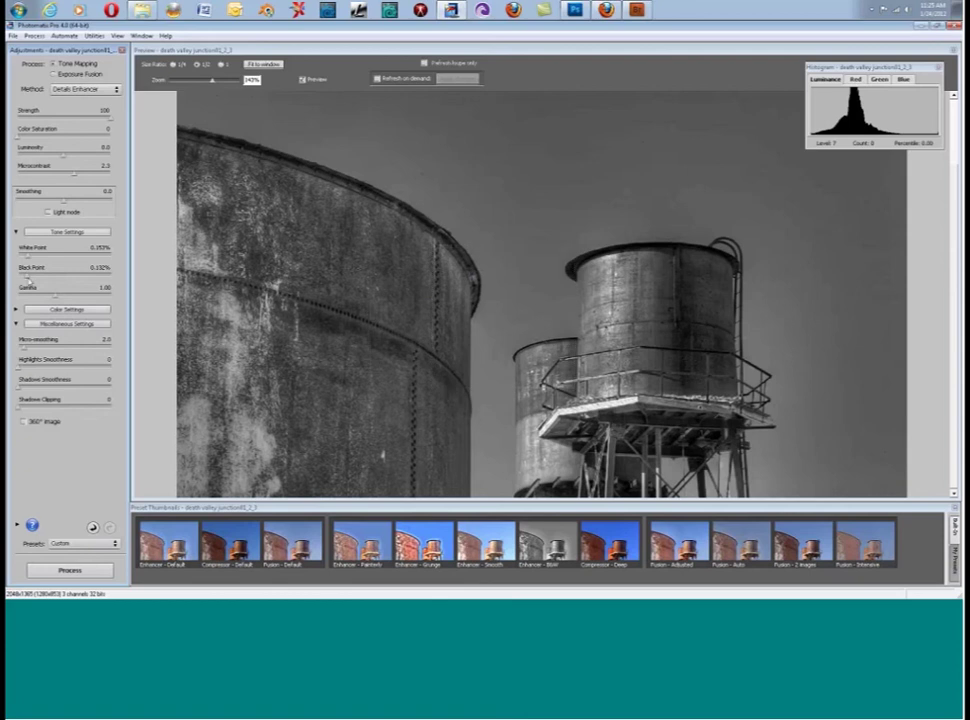
{"action": "left_click_drag", "start_coordinate": [27, 282], "coordinate": [30, 282]}
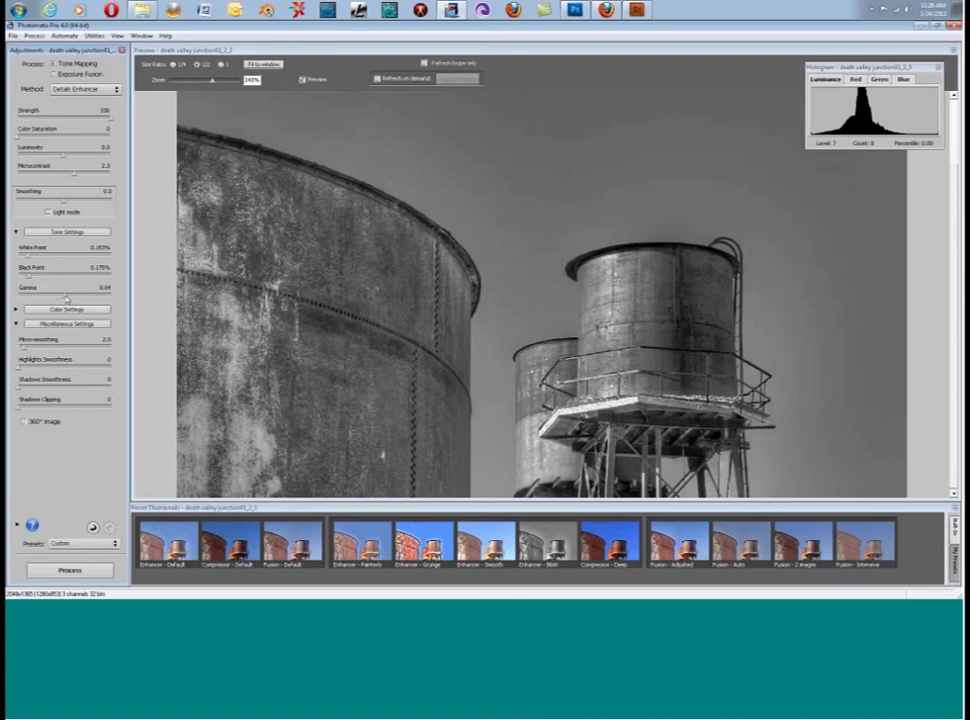
Step: Set Gamma to 0.85, and set Smoothing to 0.1 after trying -3.7 and -1.2
{"action": "left_click", "coordinate": [66, 298]}
{"action": "left_click", "coordinate": [15, 309]}
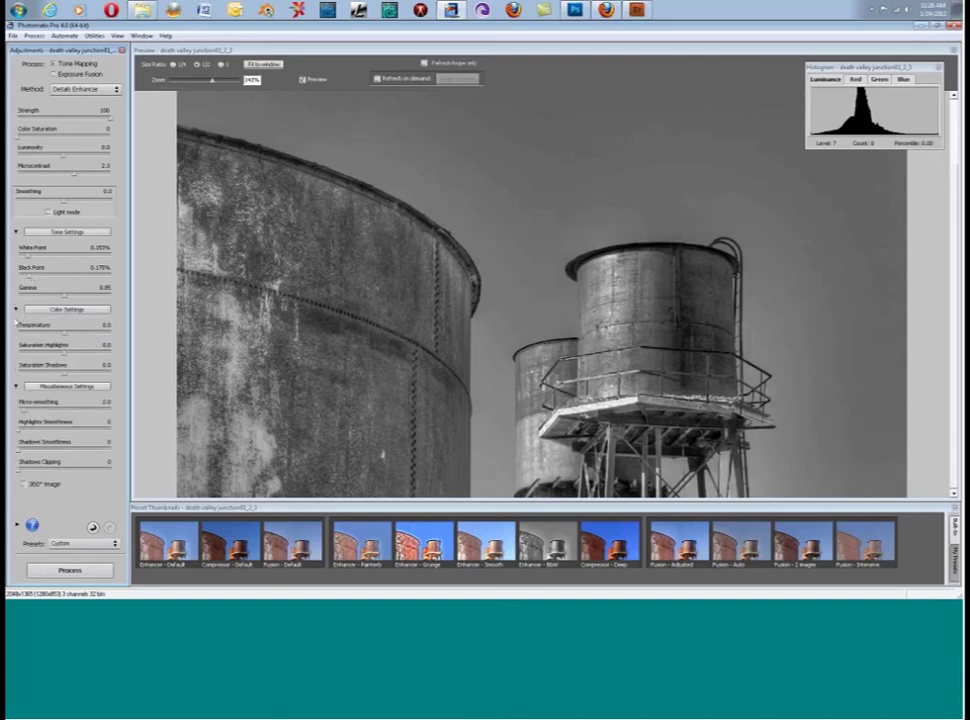
{"action": "left_click", "coordinate": [15, 309]}
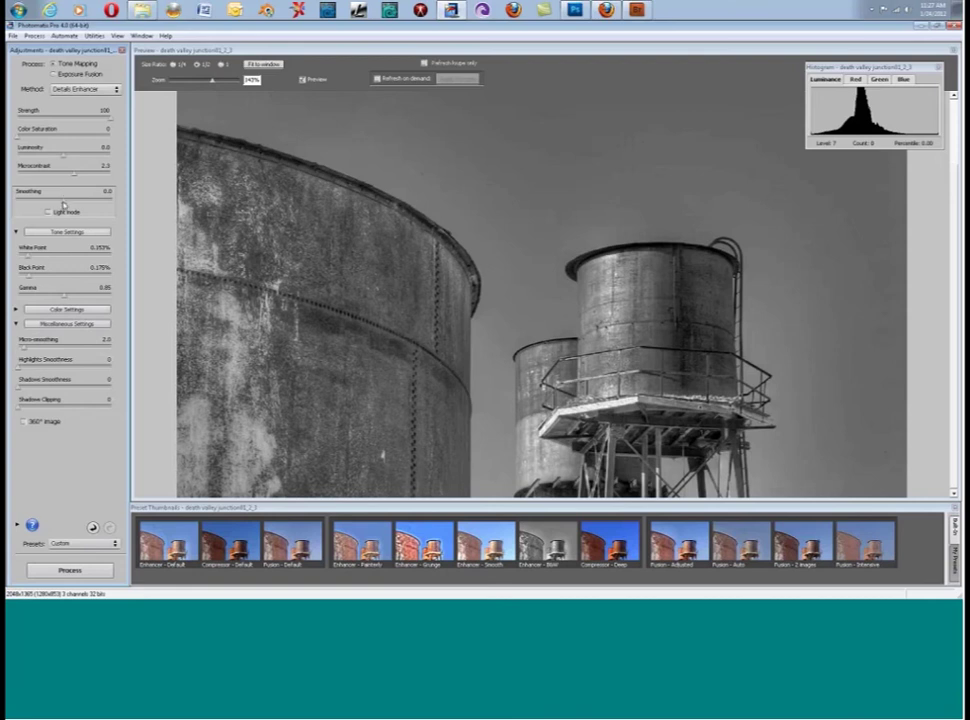
{"action": "left_click_drag", "start_coordinate": [63, 202], "coordinate": [17, 200]}
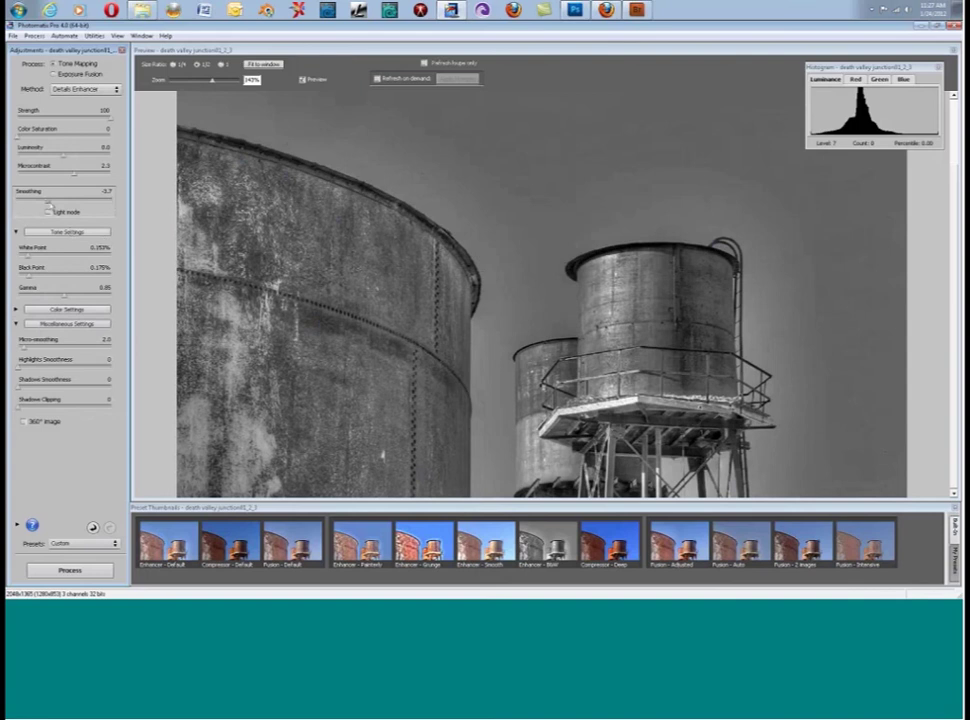
{"action": "left_click_drag", "start_coordinate": [47, 205], "coordinate": [59, 211]}
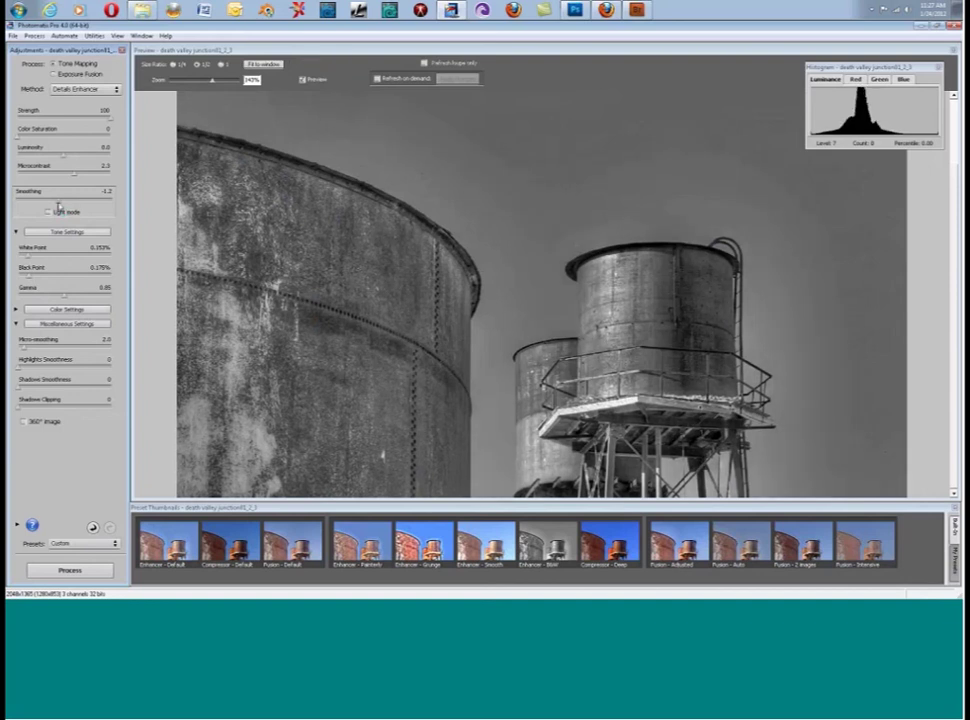
{"action": "left_click_drag", "start_coordinate": [58, 205], "coordinate": [63, 206]}
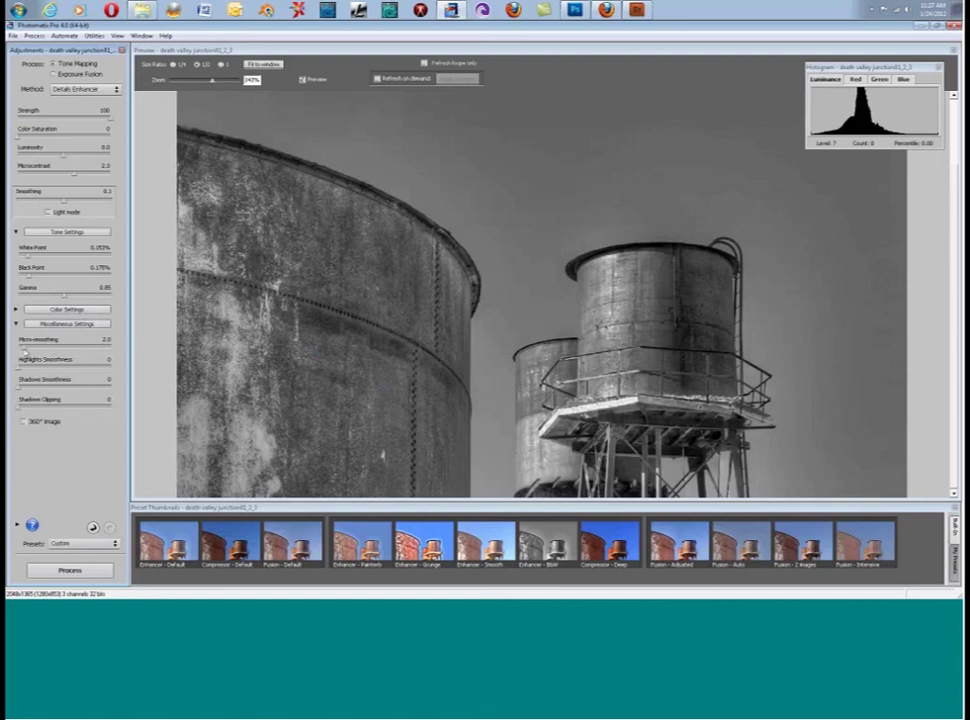
Step: Raise Micro-smoothing to 11.3, and set Gamma to 0.97 after trying 0.61
{"action": "left_click_drag", "start_coordinate": [24, 353], "coordinate": [107, 354]}
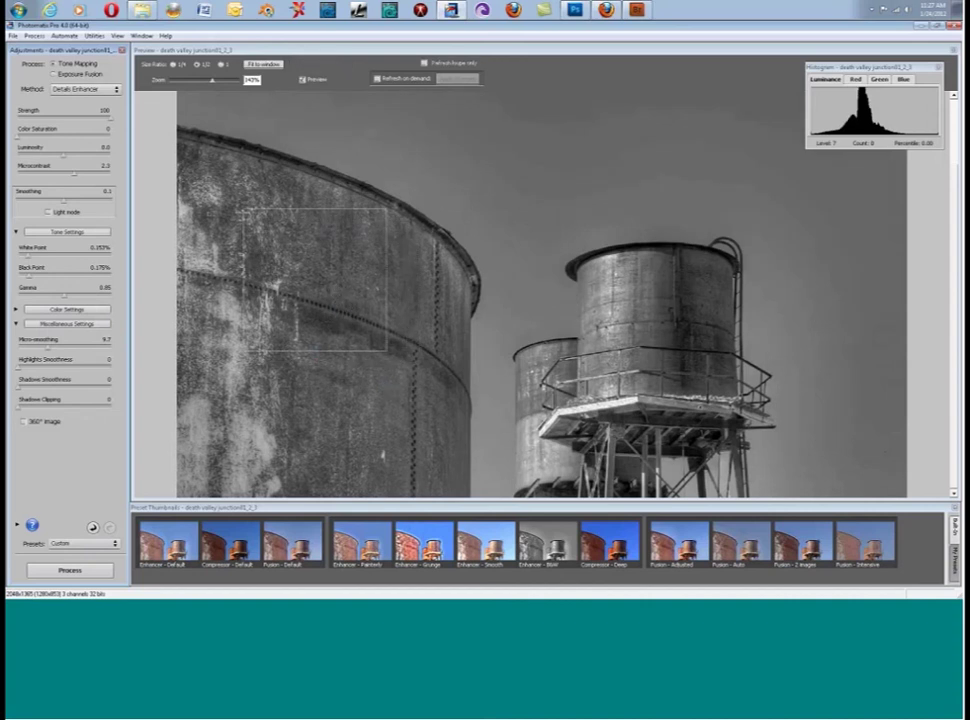
{"action": "left_click", "coordinate": [80, 297]}
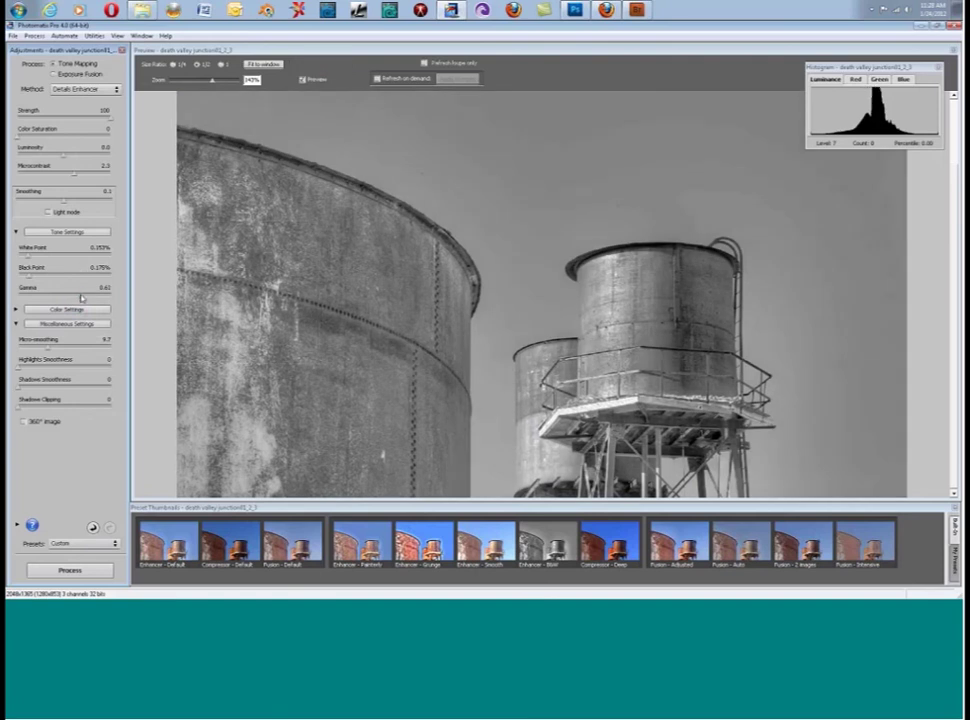
{"action": "left_click_drag", "start_coordinate": [82, 297], "coordinate": [58, 301]}
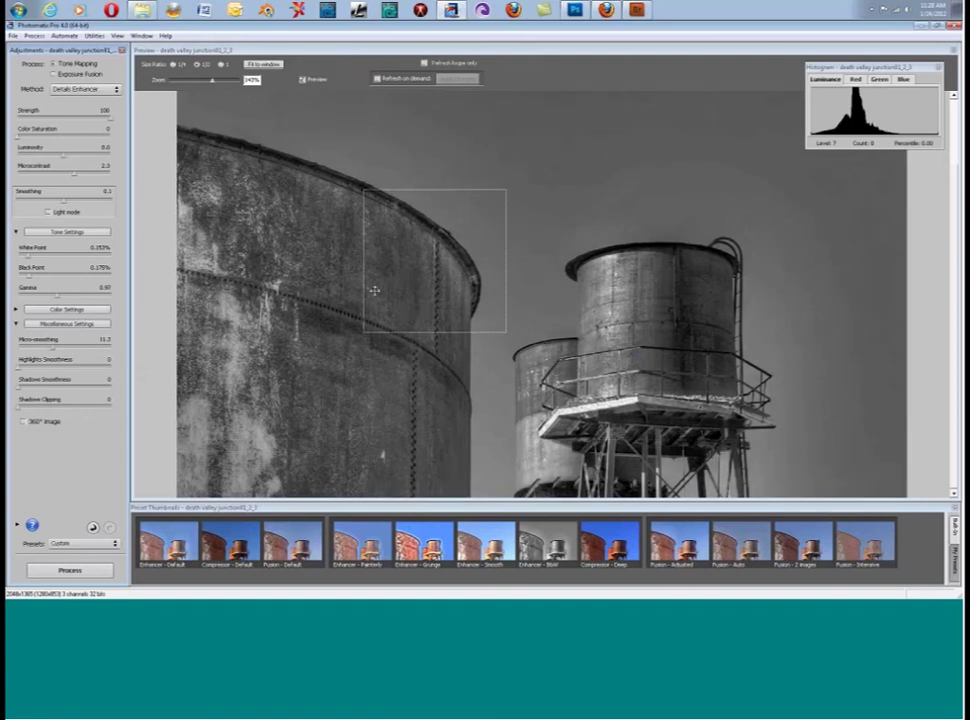
Step: Set Highlights Smoothness to 56 after trying 22, and return Shadows Smoothness to 0 after trying a higher value
{"action": "left_click", "coordinate": [42, 370]}
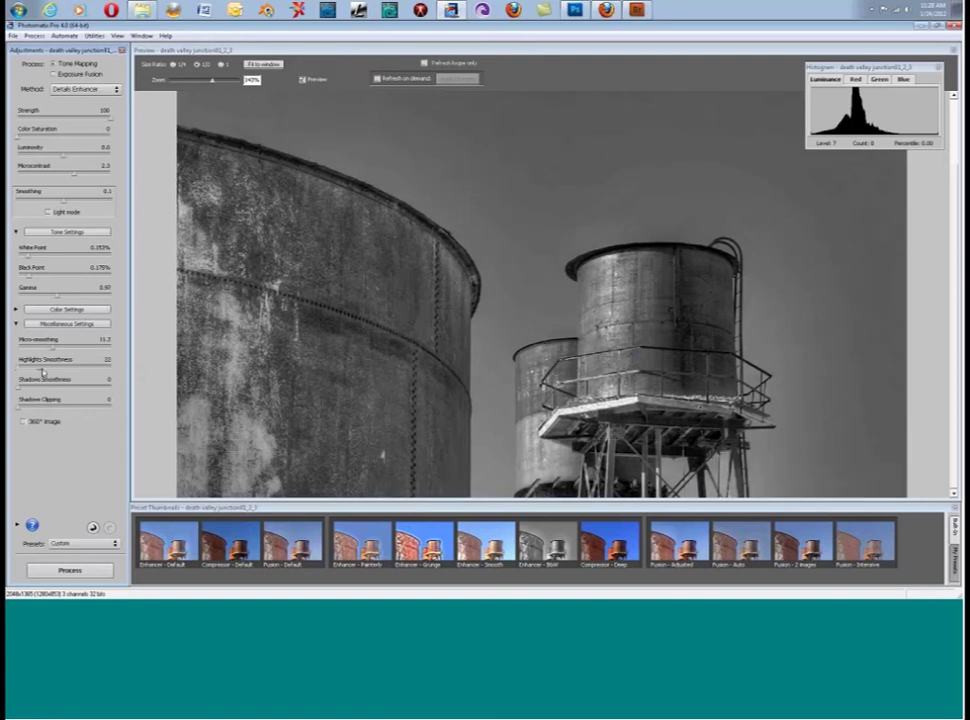
{"action": "left_click_drag", "start_coordinate": [42, 371], "coordinate": [71, 369]}
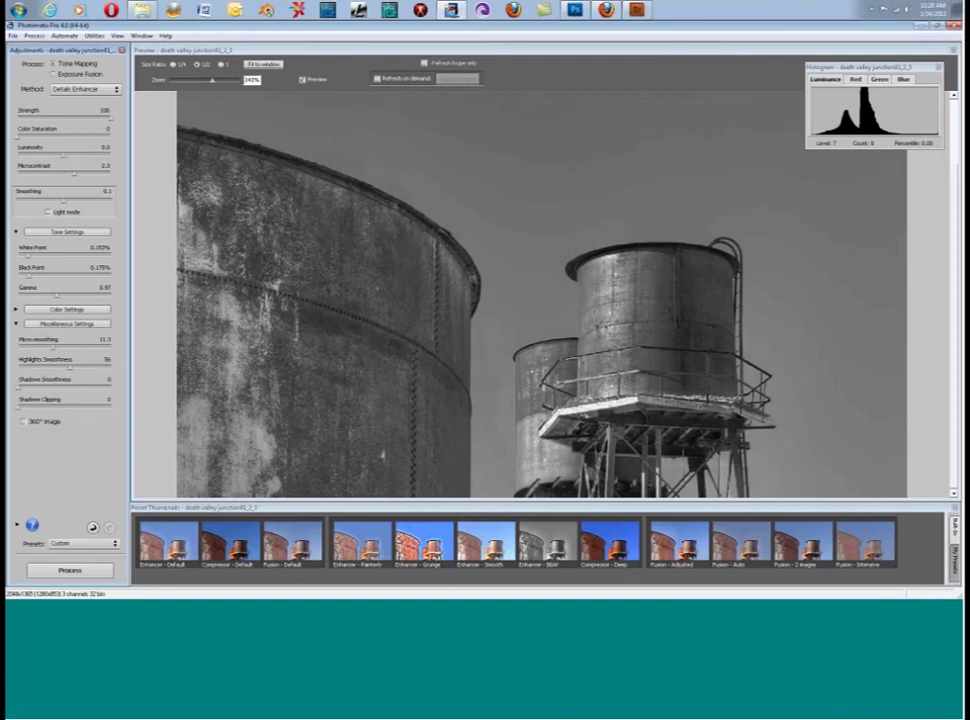
{"action": "left_click_drag", "start_coordinate": [20, 392], "coordinate": [50, 392]}
{"action": "left_click_drag", "start_coordinate": [49, 390], "coordinate": [20, 390]}
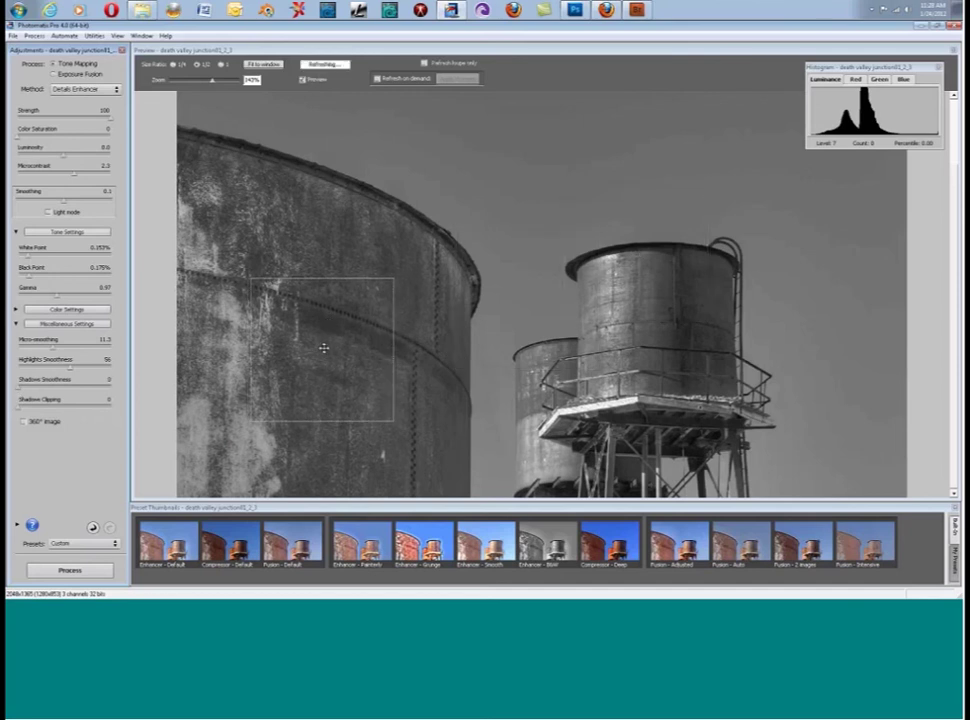
Step: Increase Microcontrast to 4.8 and bring the color back with Color Saturation at 35
{"action": "left_click_drag", "start_coordinate": [73, 173], "coordinate": [87, 178]}
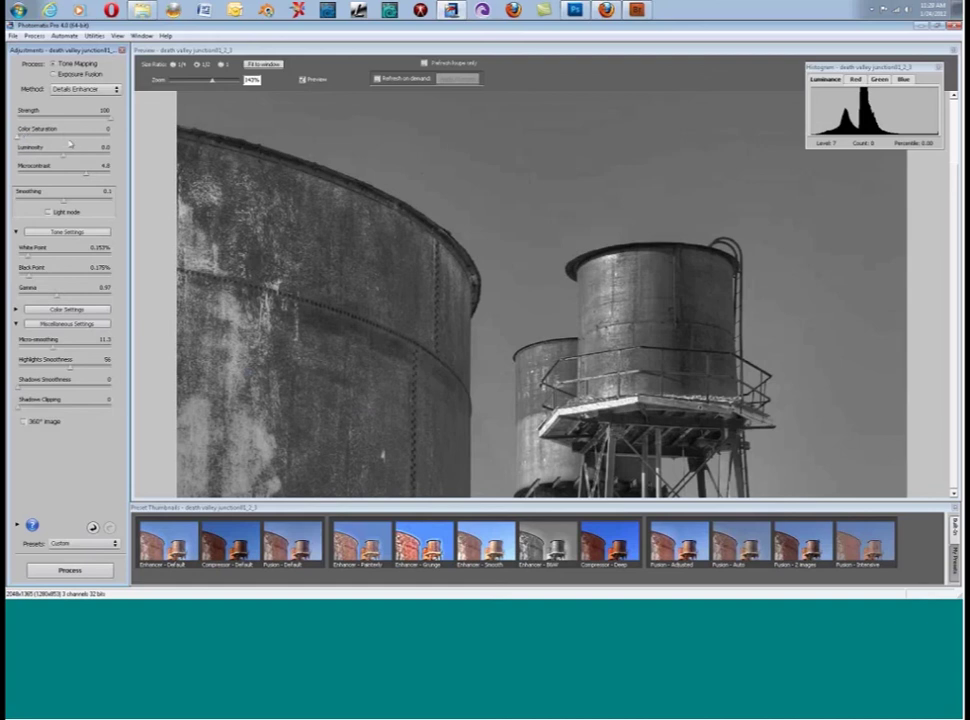
{"action": "left_click_drag", "start_coordinate": [17, 139], "coordinate": [35, 142]}
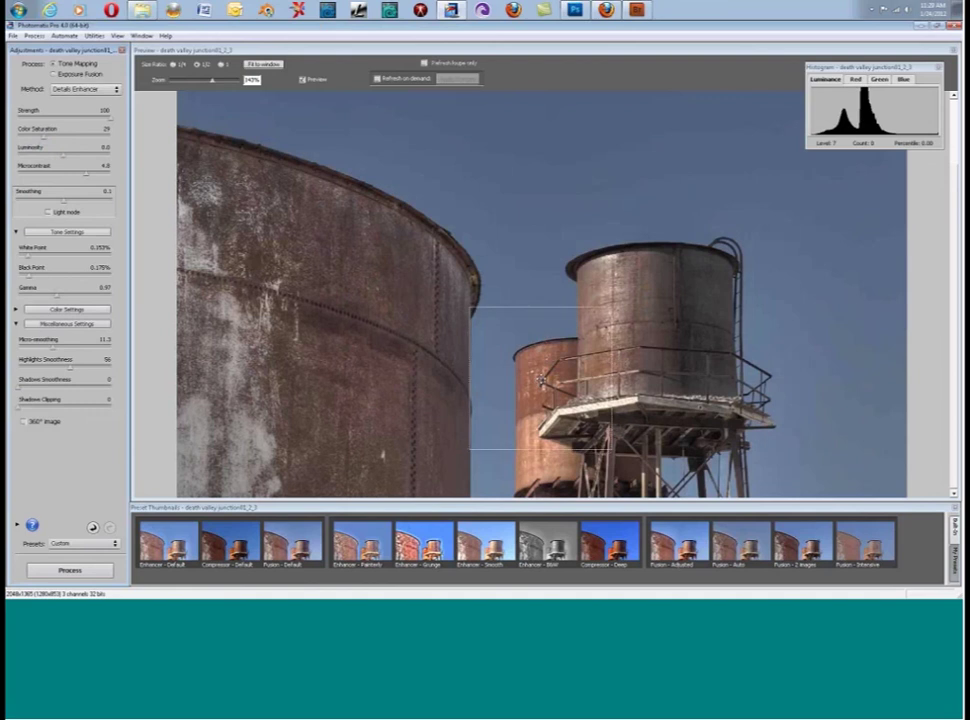
{"action": "left_click_drag", "start_coordinate": [44, 139], "coordinate": [48, 137]}
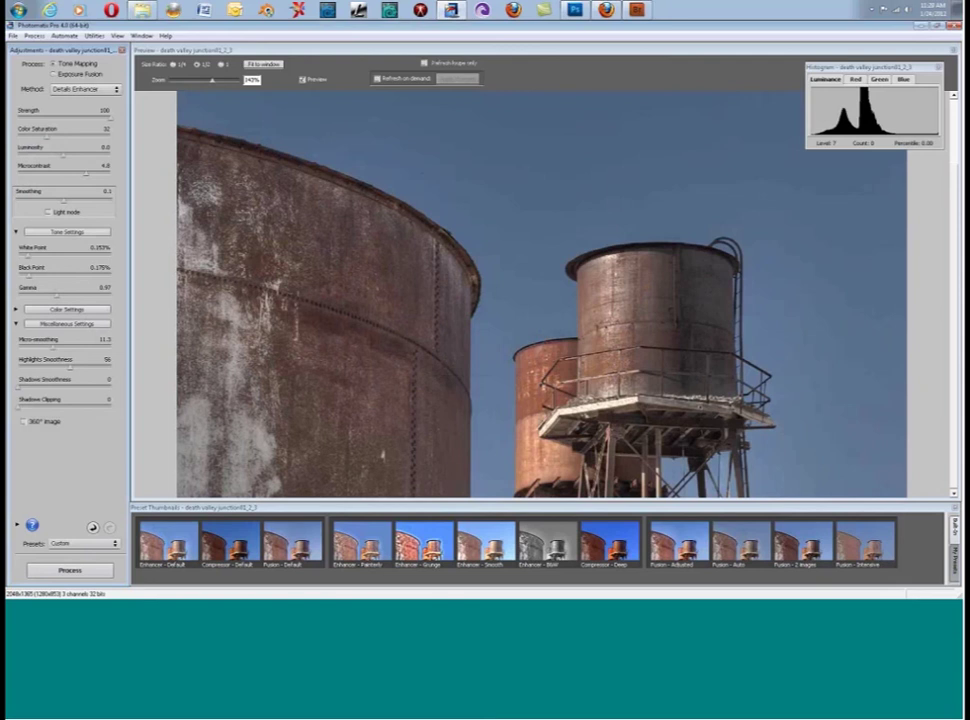
{"action": "left_click", "coordinate": [49, 140]}
Step: Save the current tone mapping settings as a preset named "dv junction final"
{"action": "left_click", "coordinate": [112, 544]}
{"action": "scroll", "coordinate": [112, 545], "scroll_direction": "down", "scroll_amount": 5}
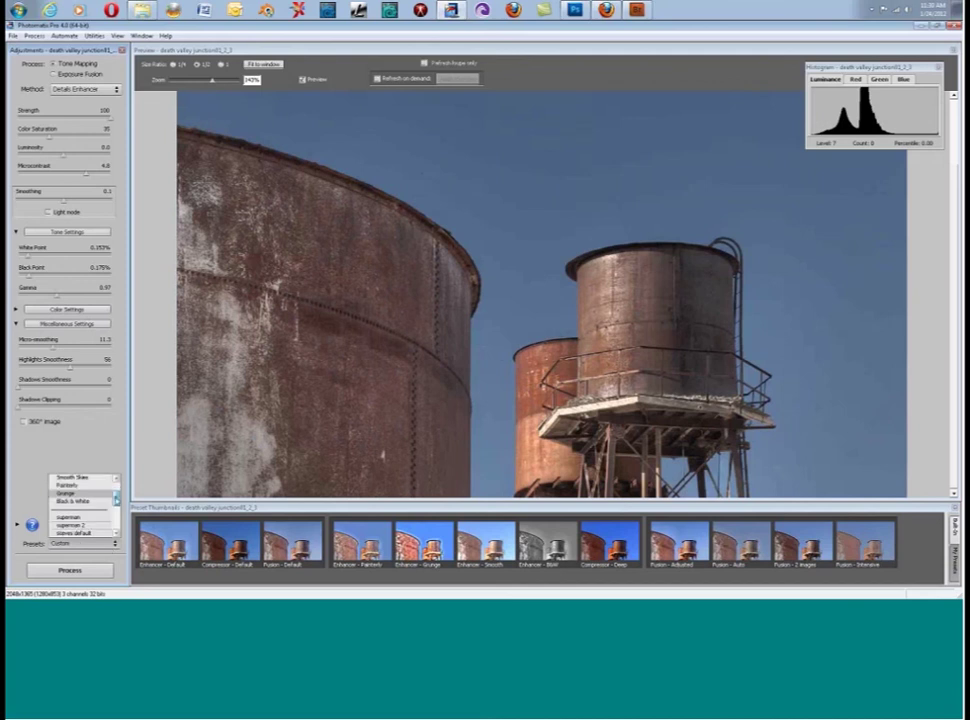
{"action": "left_click", "coordinate": [75, 533]}
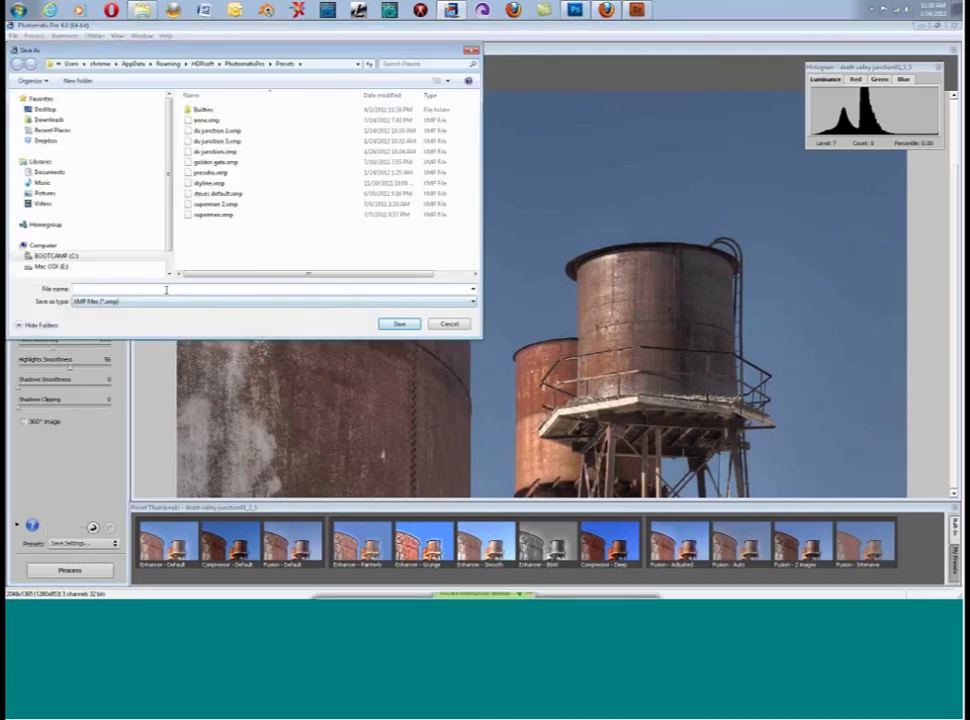
{"action": "left_click", "coordinate": [166, 289]}
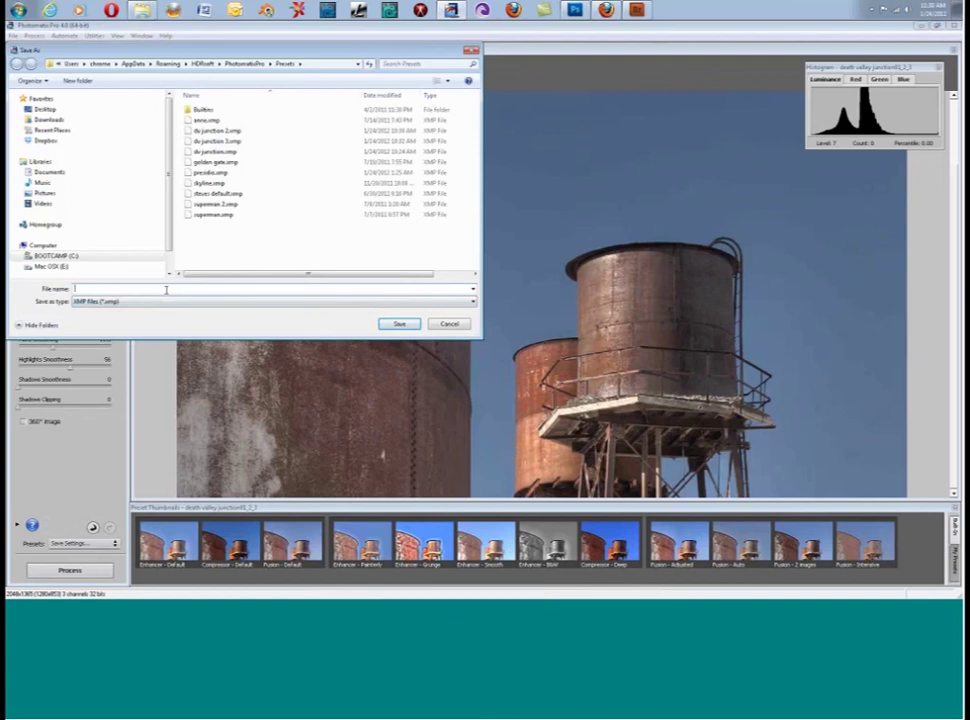
{"action": "left_click", "coordinate": [215, 141]}
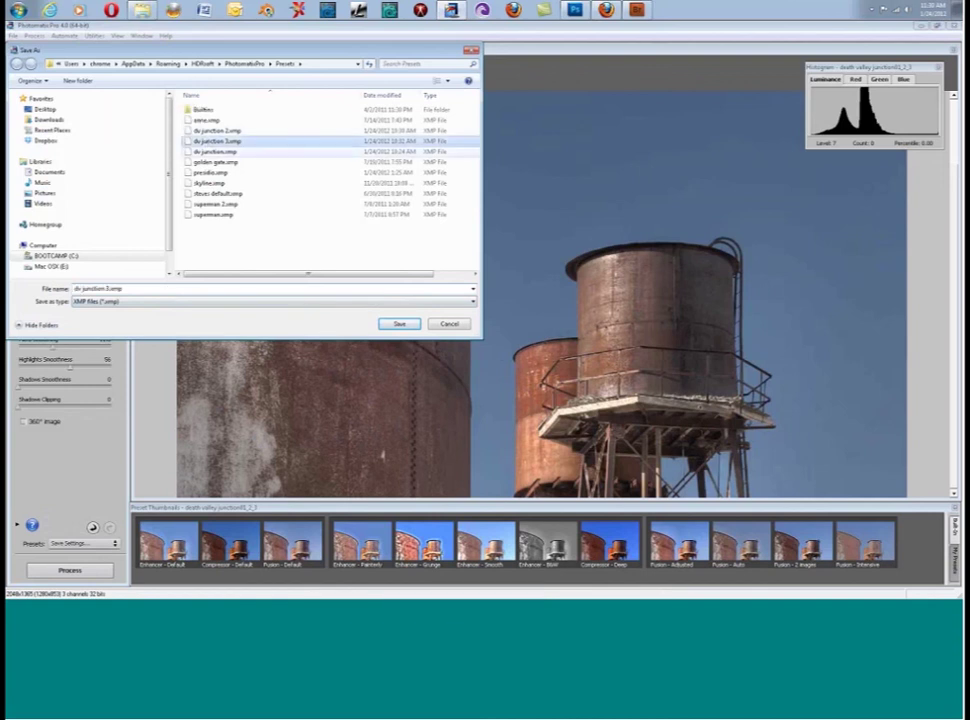
{"action": "key", "text": "ctrl+a"}
{"action": "left_click", "coordinate": [108, 288]}
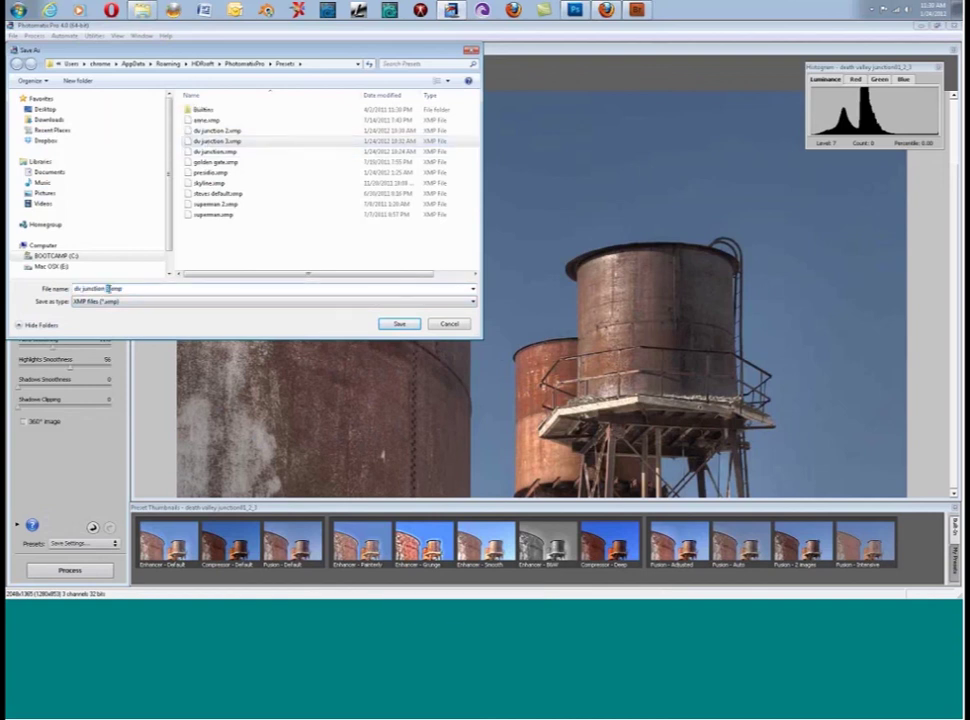
{"action": "type", "text": "4"}
{"action": "key", "text": "BackSpace"}
{"action": "type", "text": "final"}
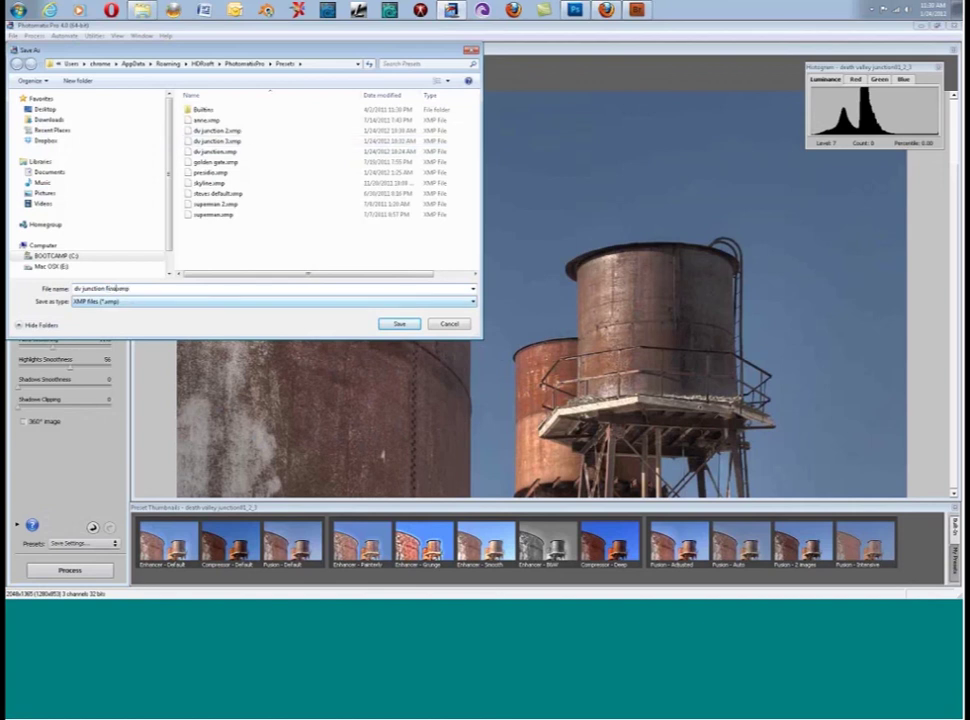
{"action": "left_click", "coordinate": [397, 325]}
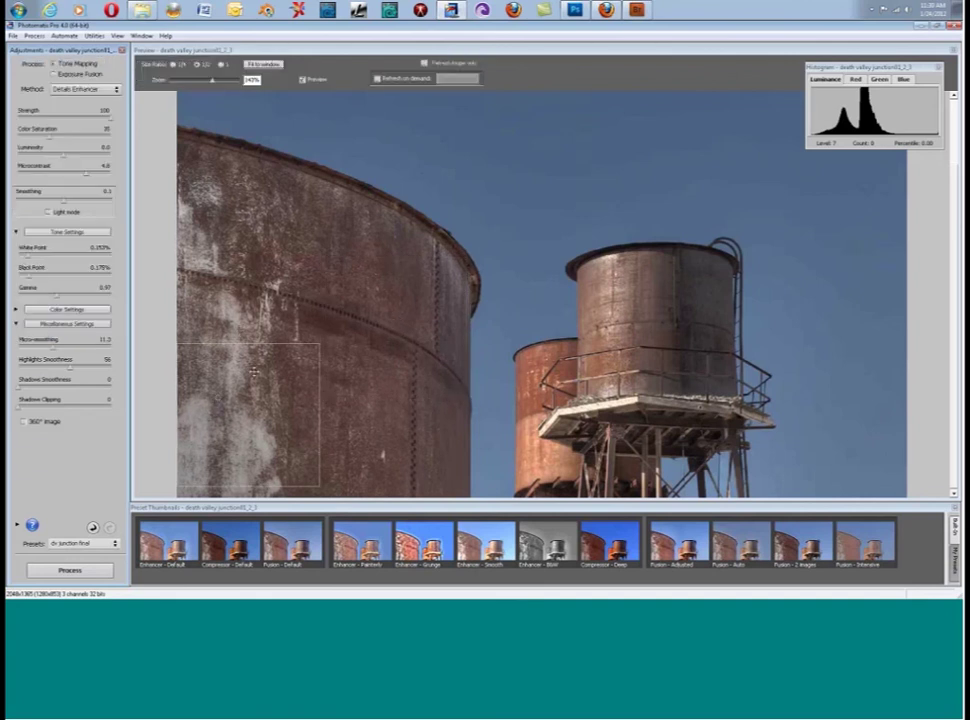
Step: Close the tone mapping preview and the merged HDR image, and open batch processing for bracketed photos
{"action": "left_click", "coordinate": [326, 325]}
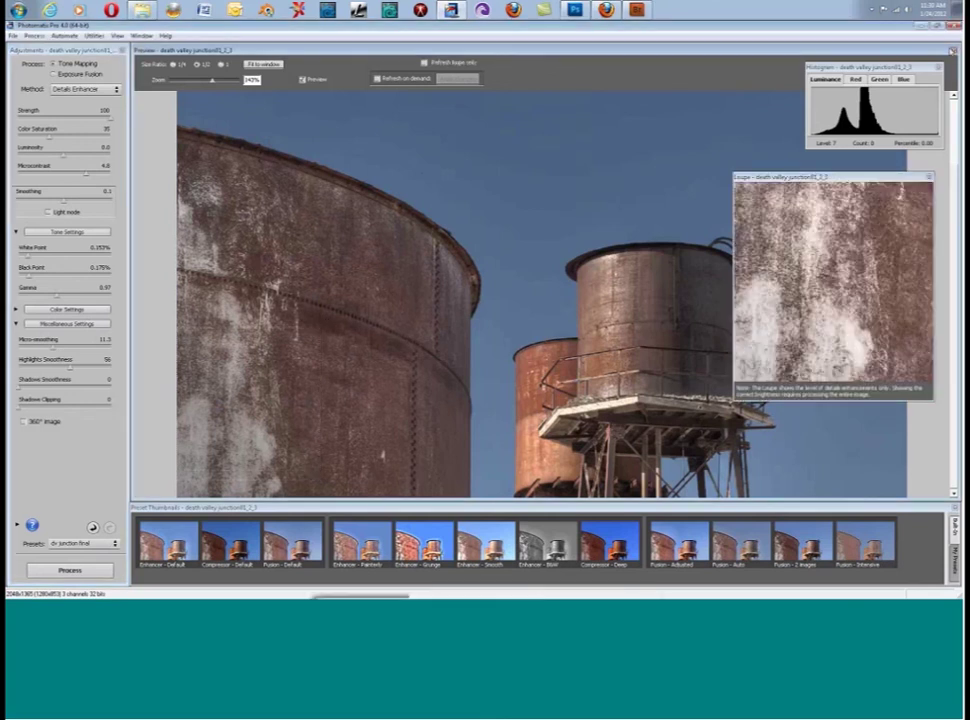
{"action": "left_click", "coordinate": [953, 51]}
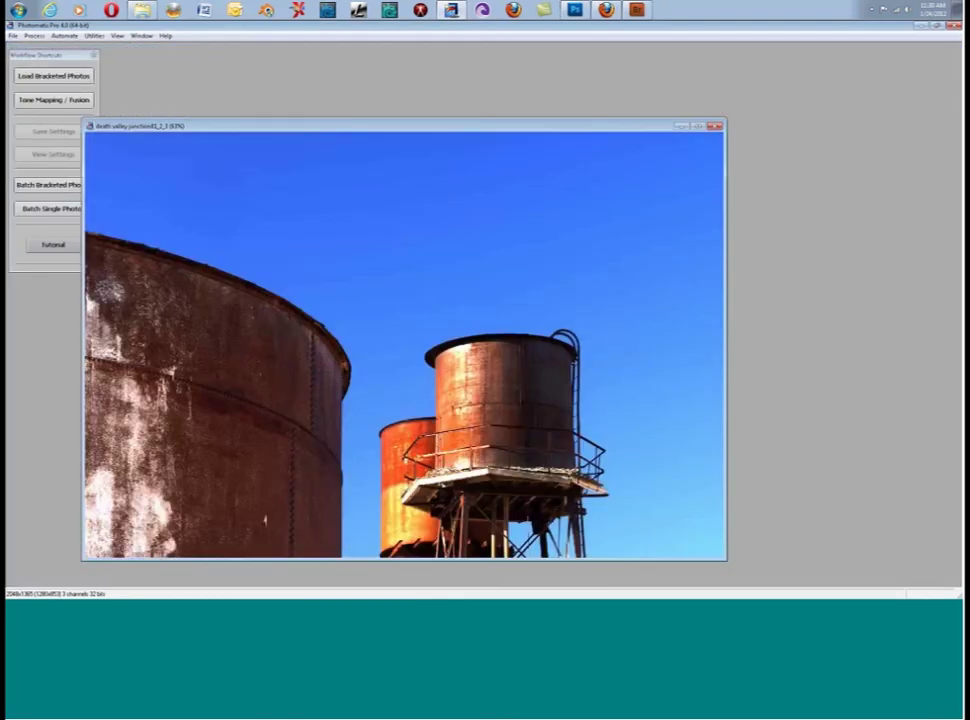
{"action": "key", "text": "ctrl+w"}
{"action": "left_click", "coordinate": [494, 342]}
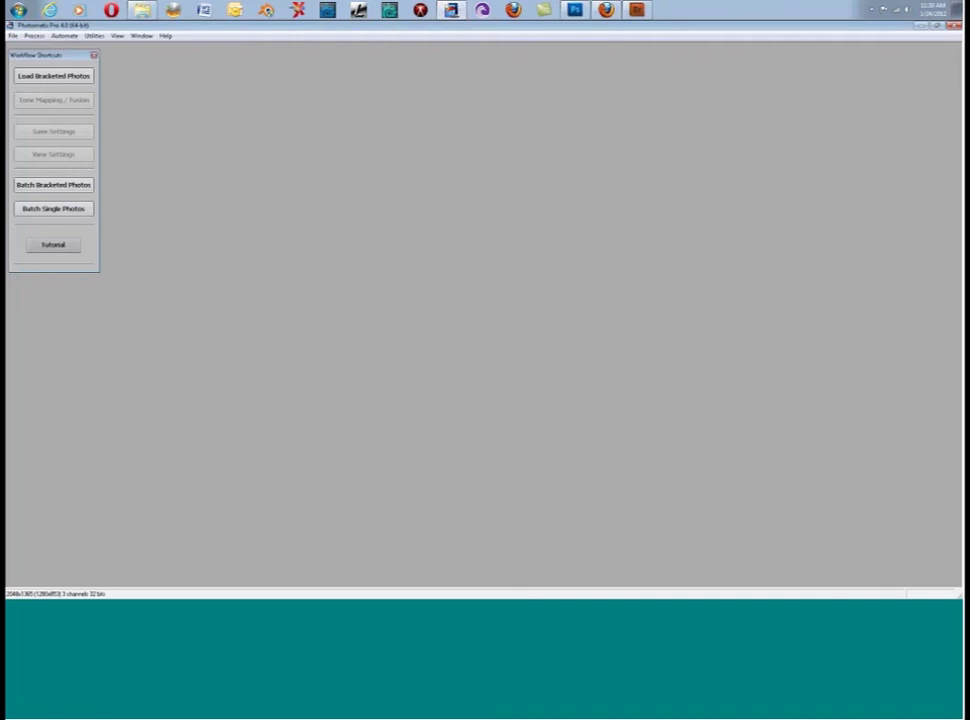
{"action": "left_click", "coordinate": [74, 187]}
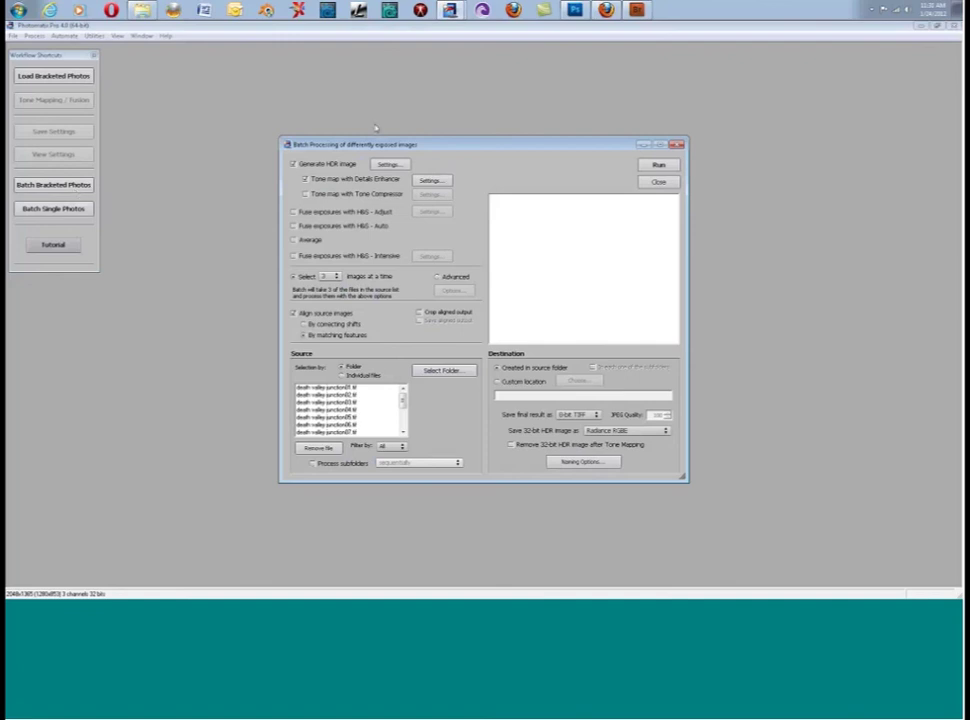
{"action": "left_click_drag", "start_coordinate": [322, 143], "coordinate": [246, 123]}
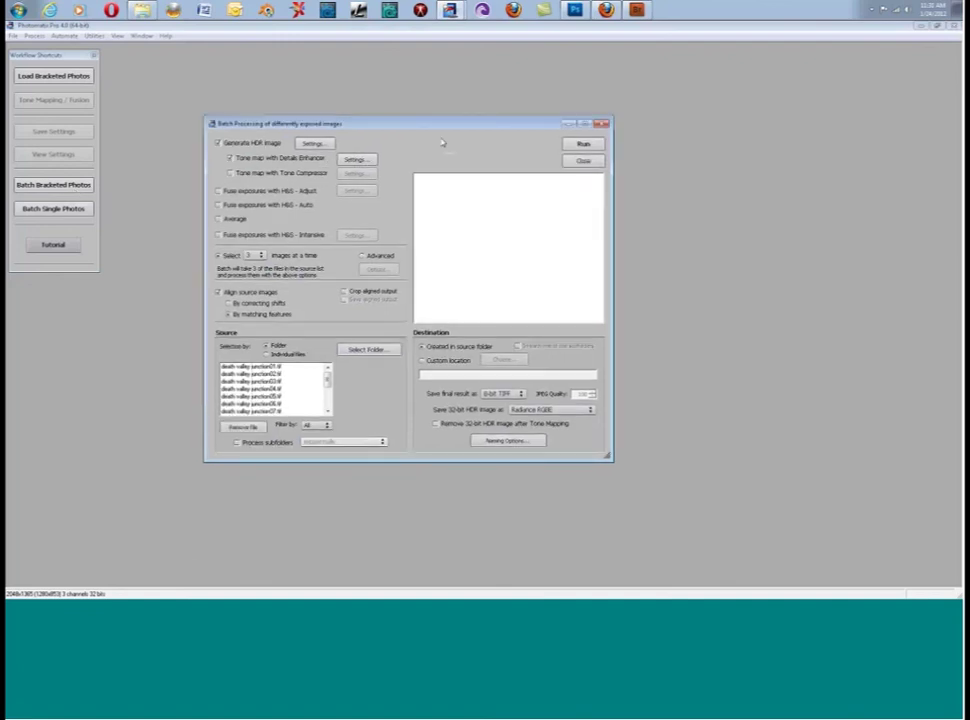
Step: Switch to Bridge and view the contents of the tone mapped files folder
{"action": "left_click", "coordinate": [637, 10]}
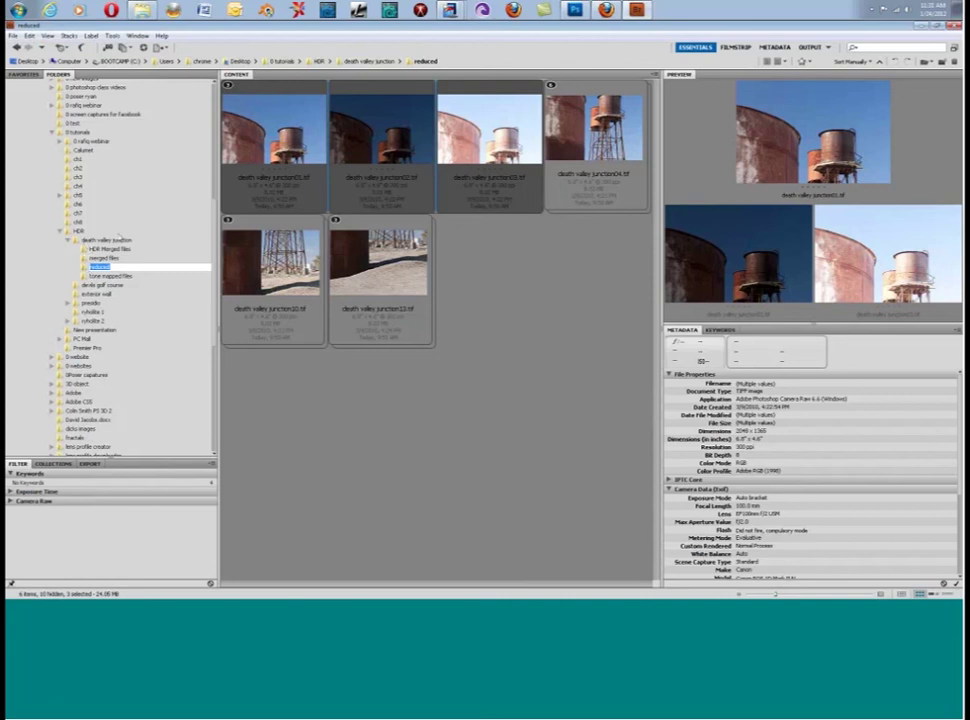
{"action": "key", "text": "Return"}
{"action": "key", "text": "Down"}
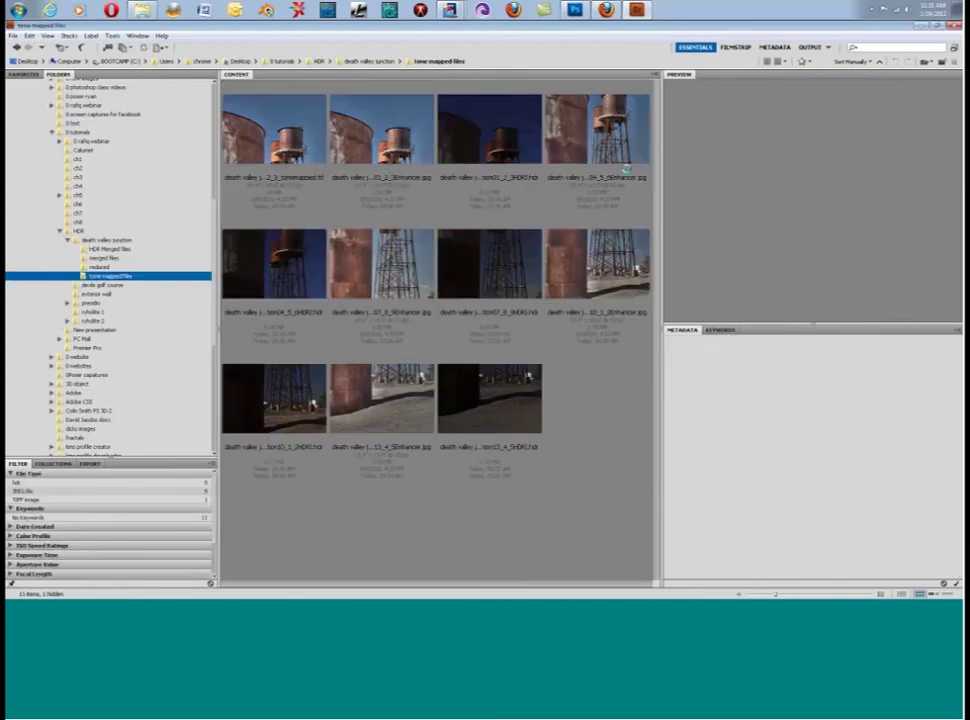
{"action": "right_click", "coordinate": [626, 169]}
{"action": "left_click", "coordinate": [511, 498]}
{"action": "right_click", "coordinate": [513, 498]}
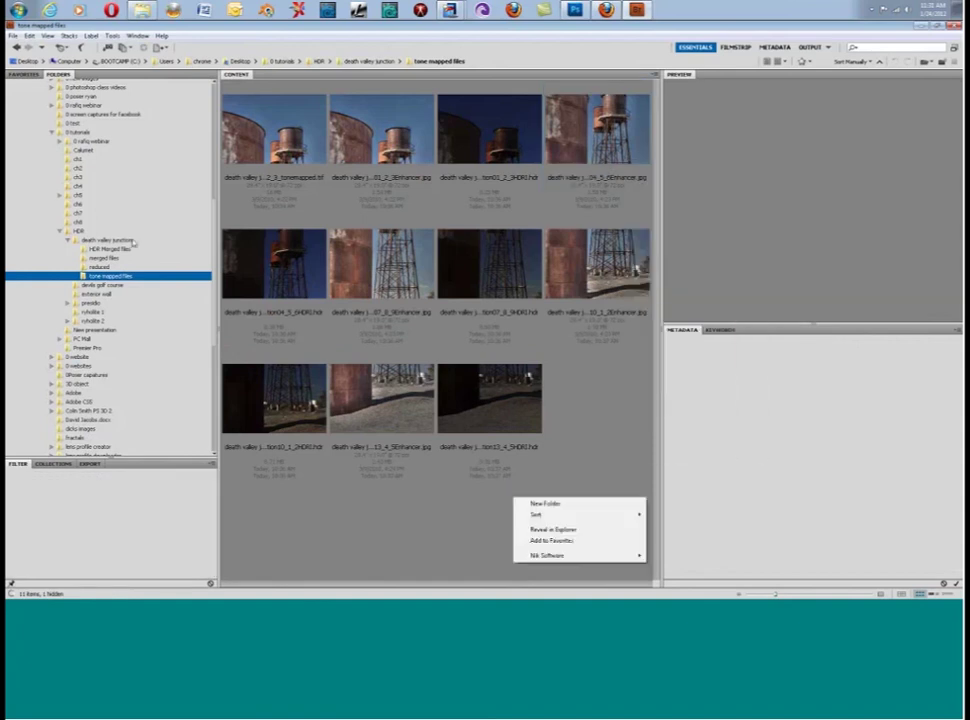
Step: Create a new folder named "tone mapped final" inside the death valley junction folder
{"action": "left_click", "coordinate": [140, 241]}
{"action": "scroll", "coordinate": [600, 350], "scroll_direction": "down", "scroll_amount": 5}
{"action": "right_click", "coordinate": [580, 521]}
{"action": "left_click", "coordinate": [610, 527]}
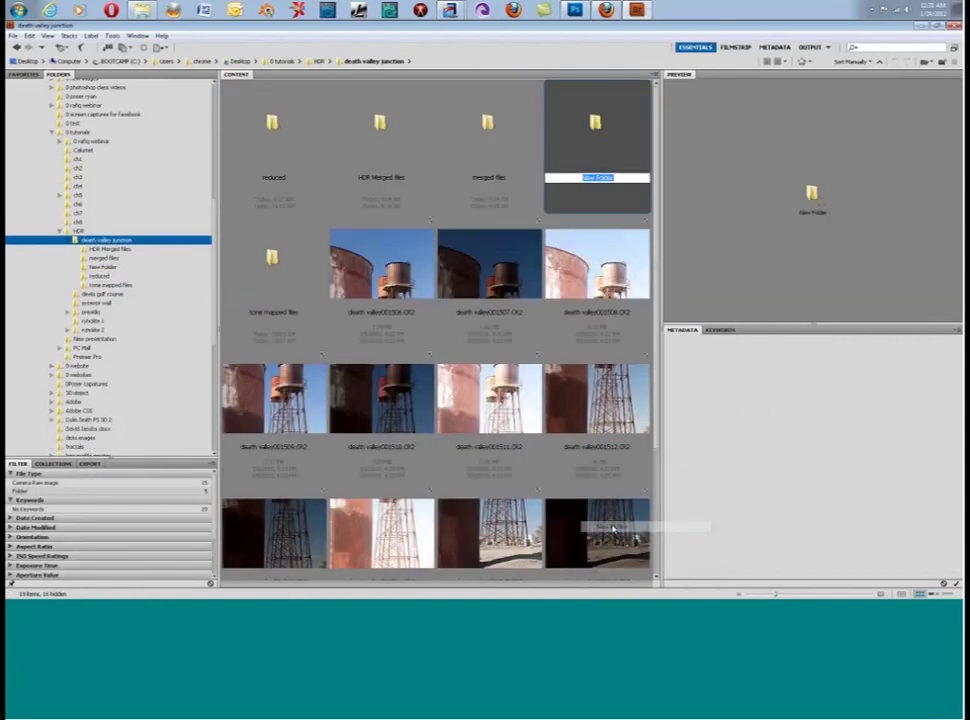
{"action": "type", "text": "tone mapp"}
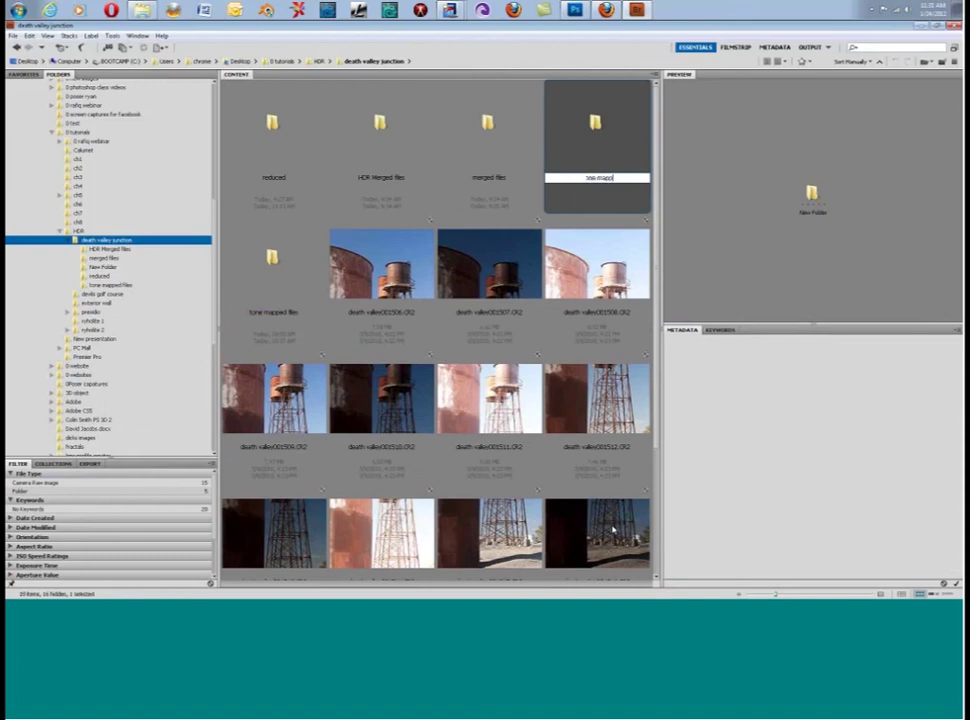
{"action": "type", "text": "ed final"}
{"action": "key", "text": "Return"}
Step: Switch back to the Photomatix batch processing window
{"action": "mouse_move", "coordinate": [634, 12]}
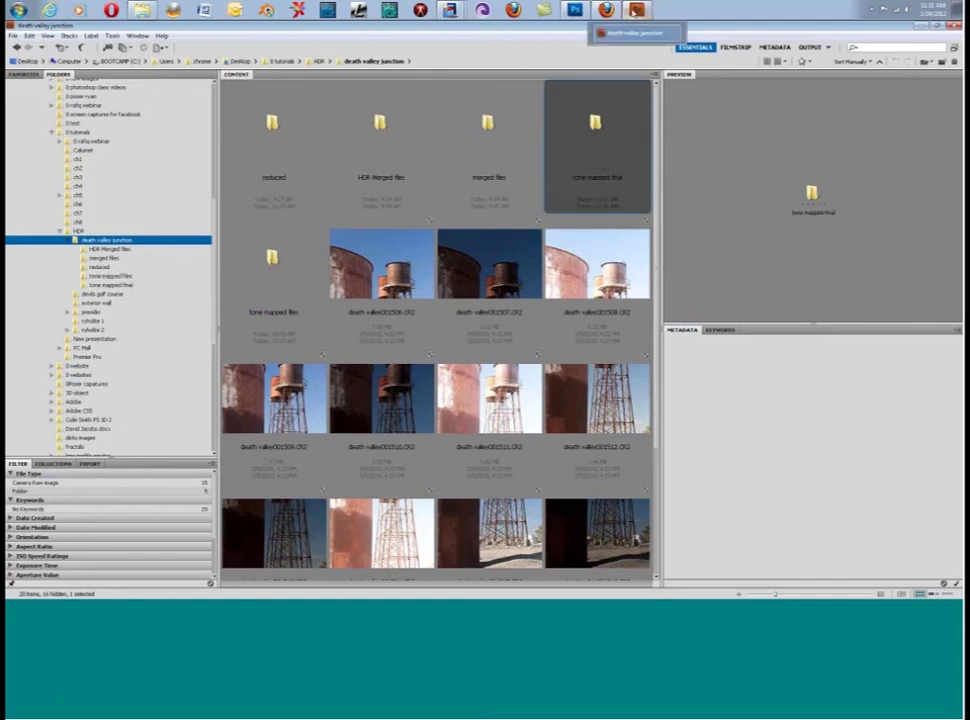
{"action": "mouse_move", "coordinate": [451, 10]}
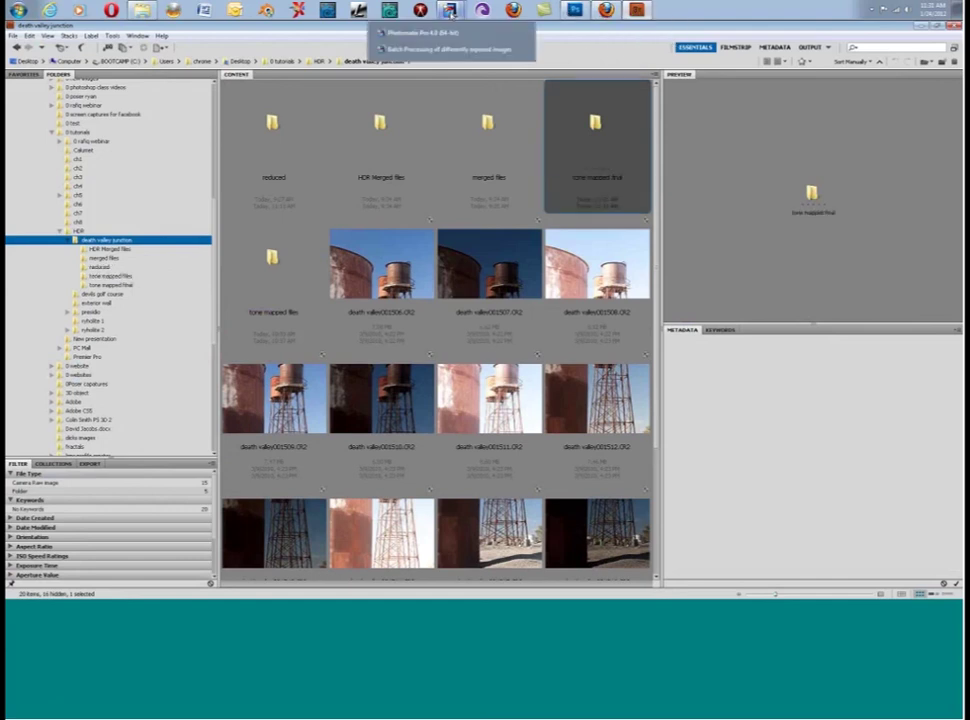